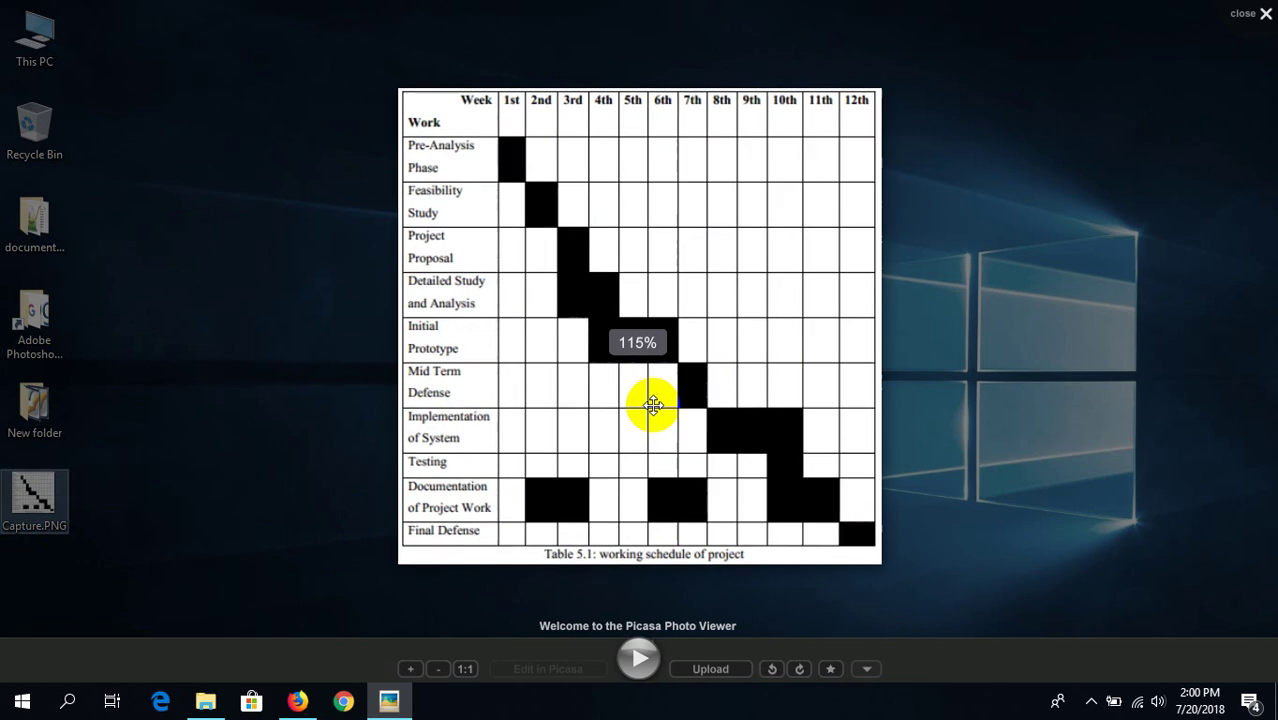
- Close the reference chart image and create a blank document in Word 2016
scroll(653, 402, "up", 2)
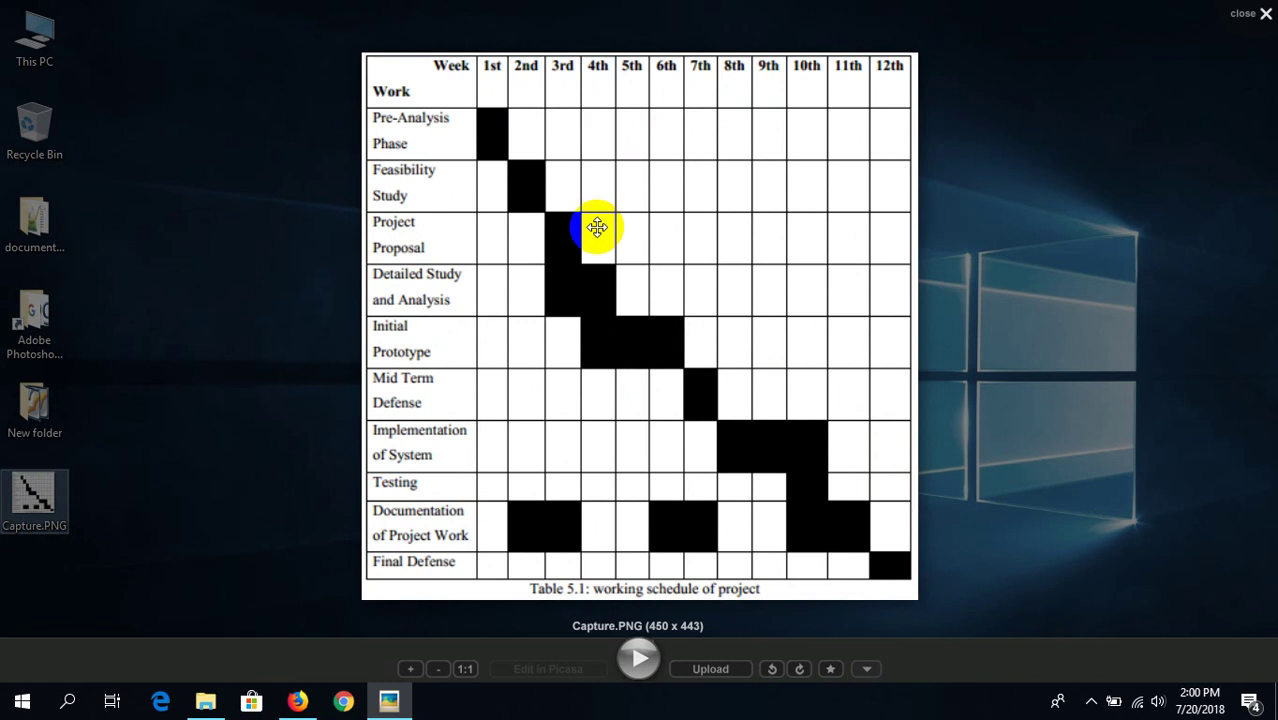
left_click(1266, 15)
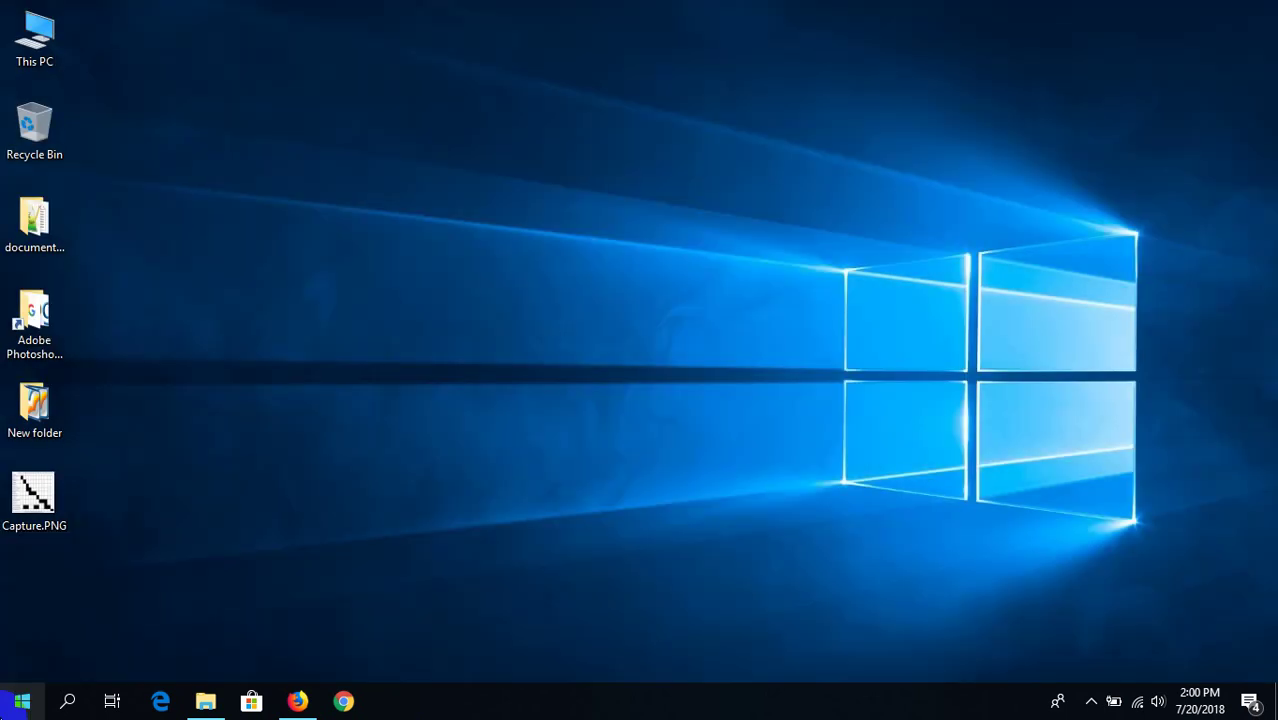
left_click(3, 698)
type("wo")
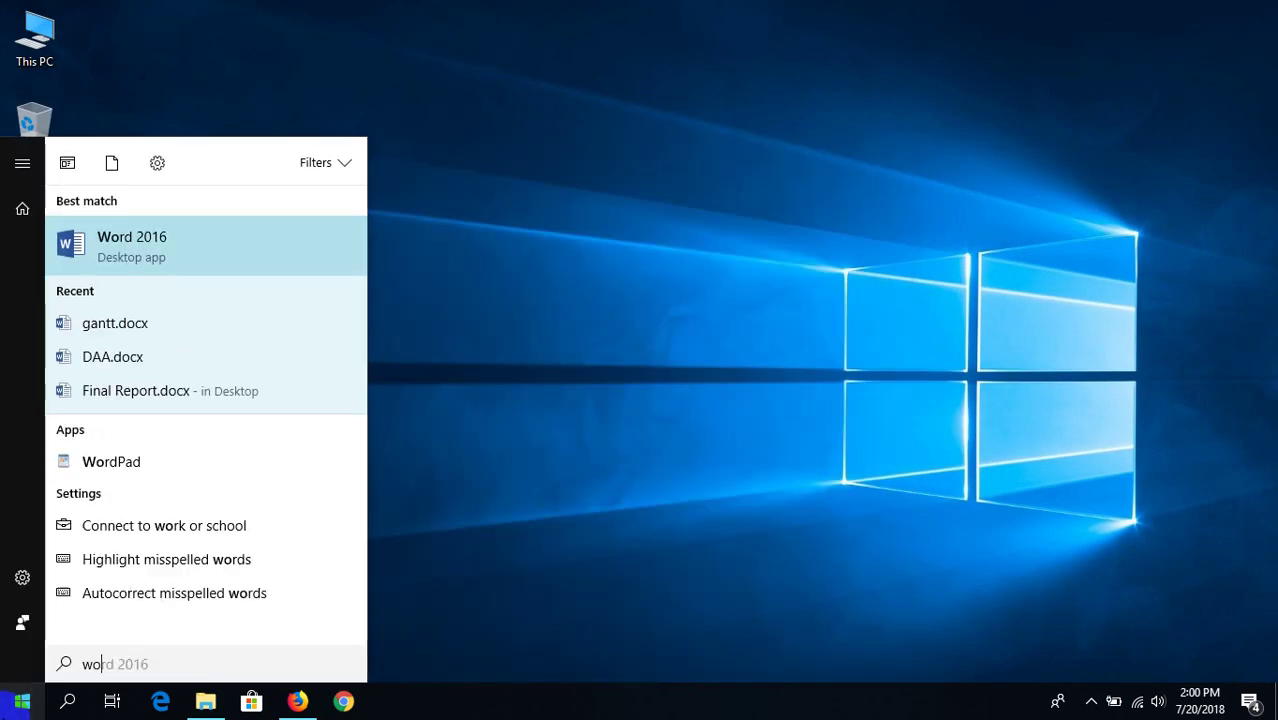
type("rd")
key("Return")
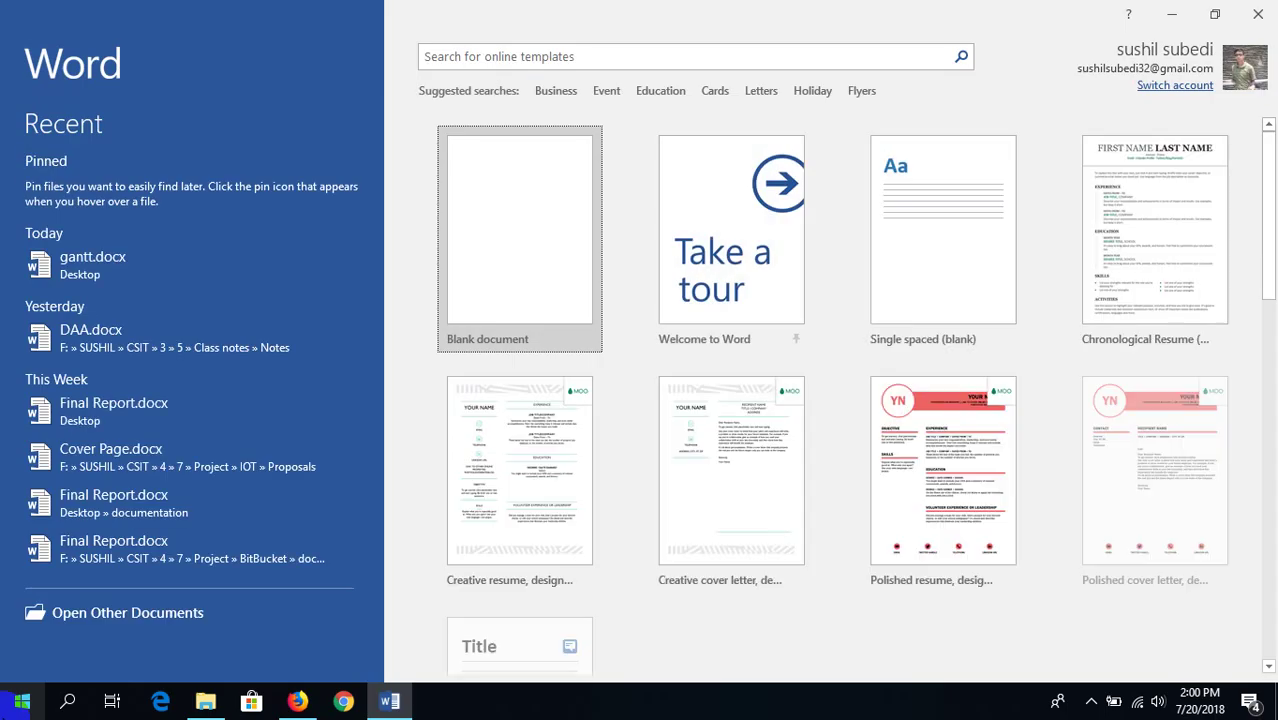
left_click(457, 285)
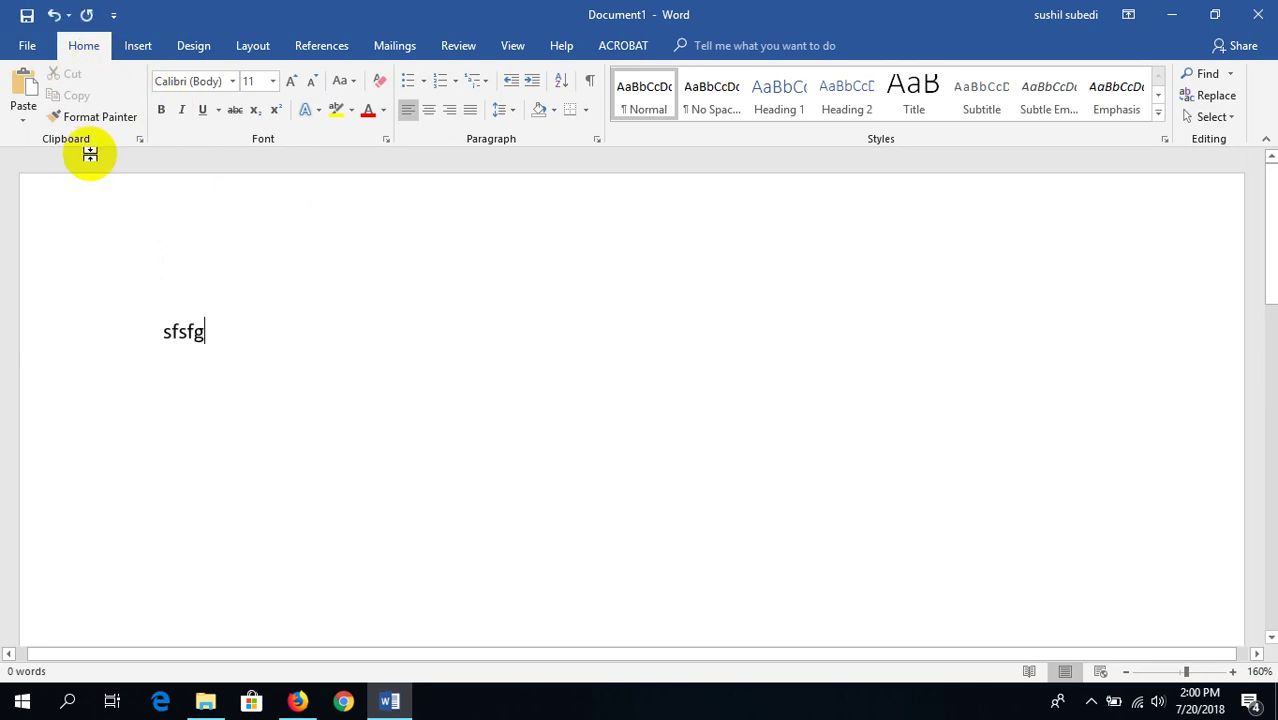
- Save the document to the Desktop under the name "gantt charrt"
left_click(27, 50)
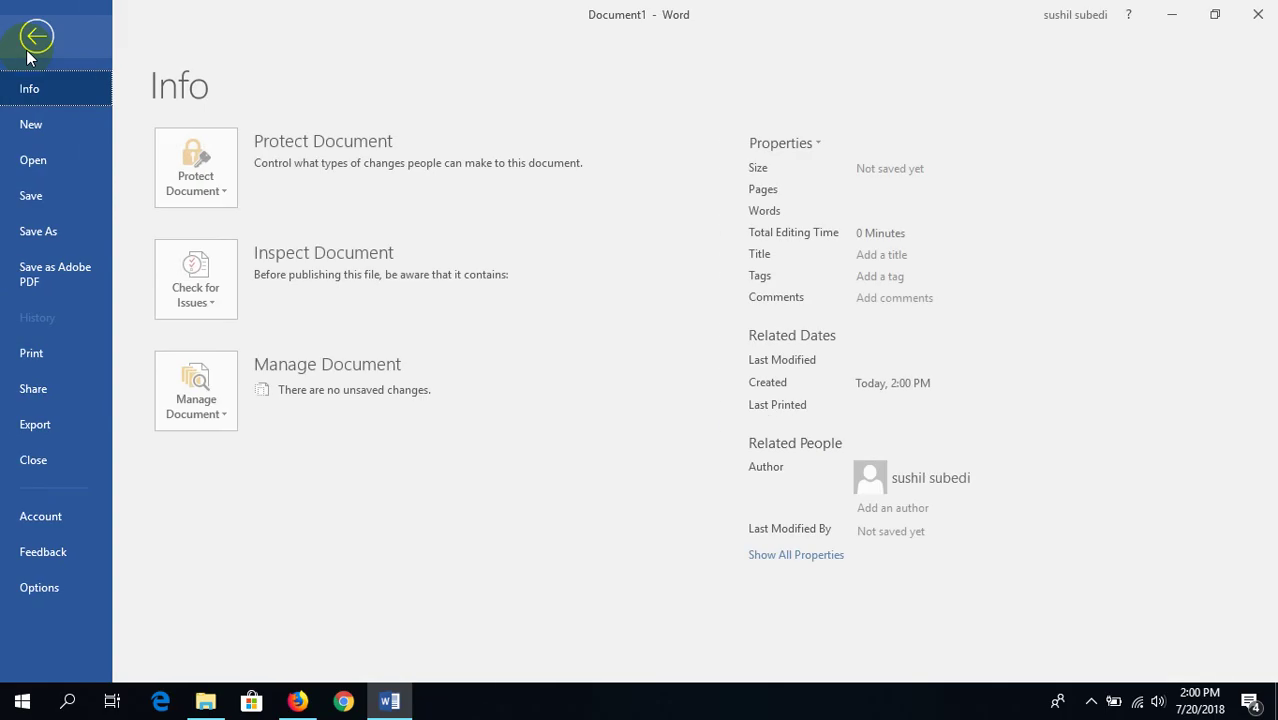
left_click(57, 195)
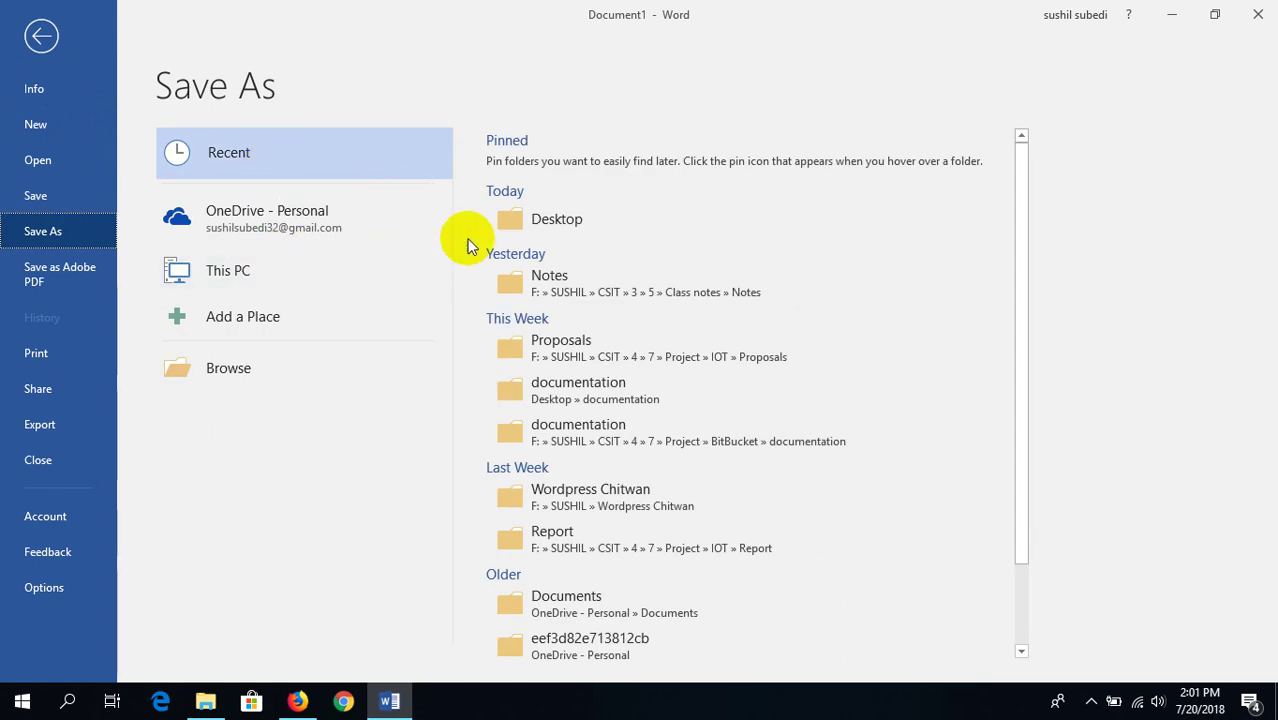
left_click(519, 236)
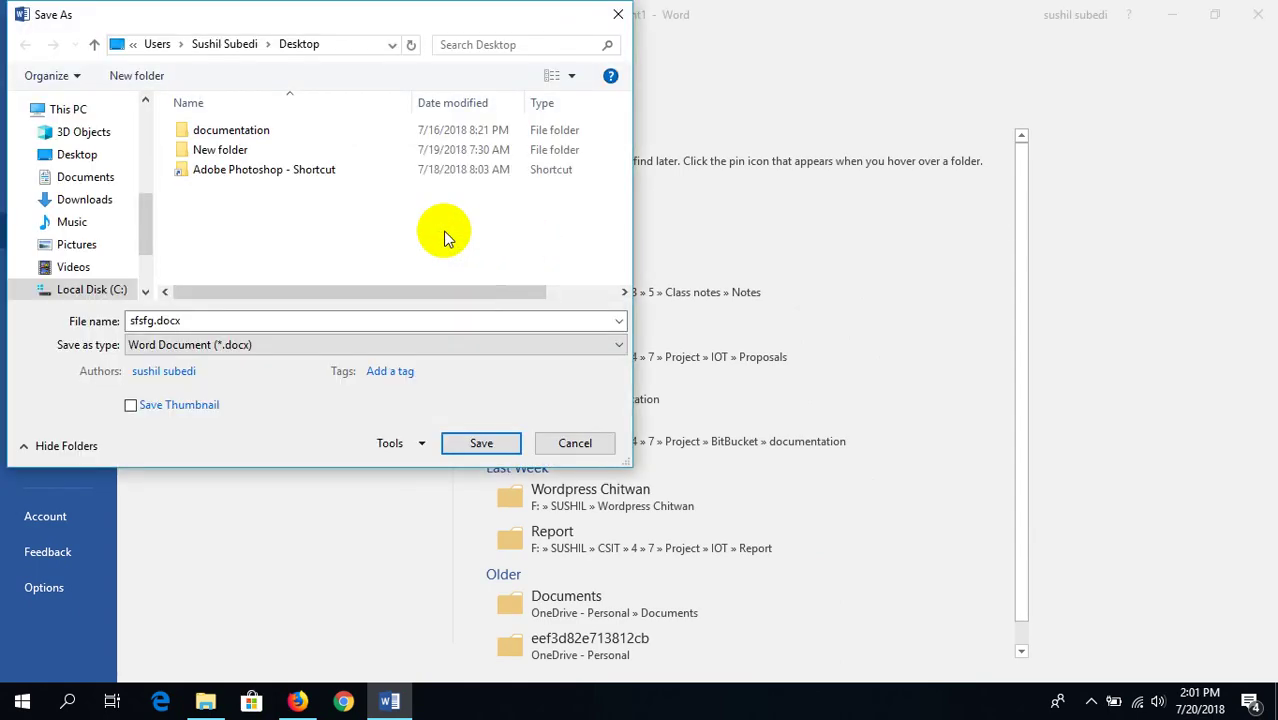
left_click(334, 322)
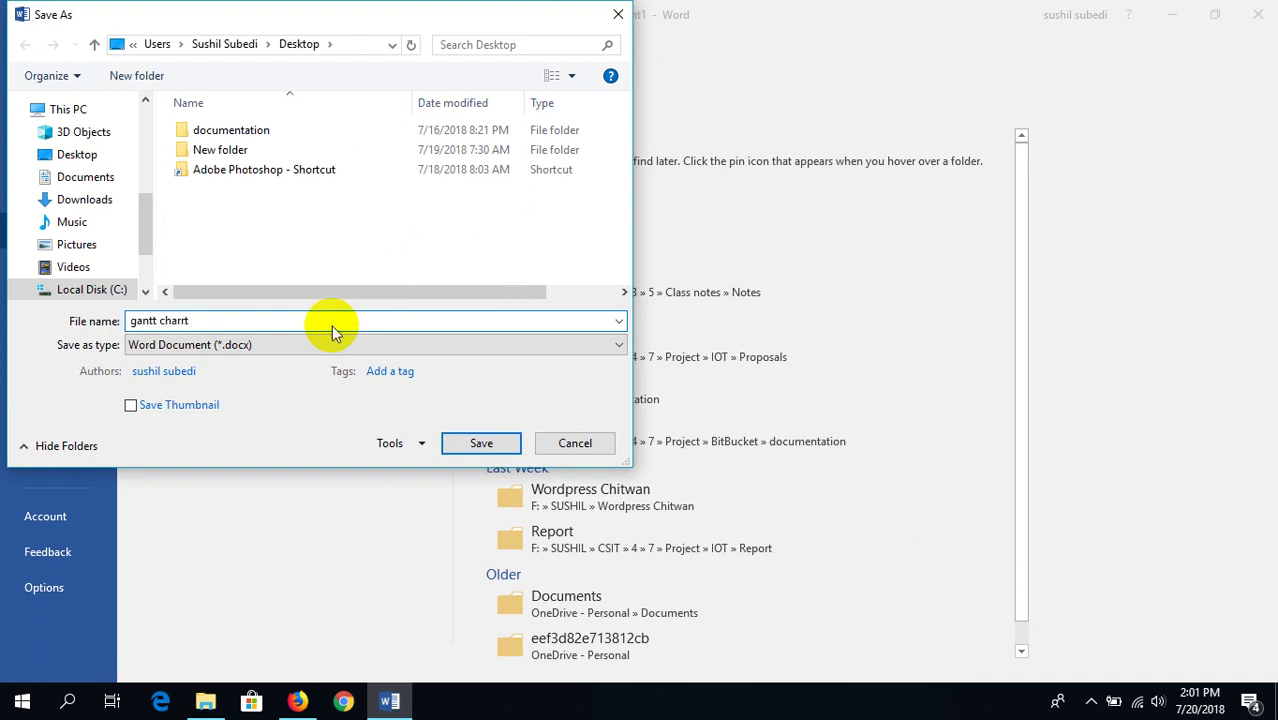
left_click(447, 443)
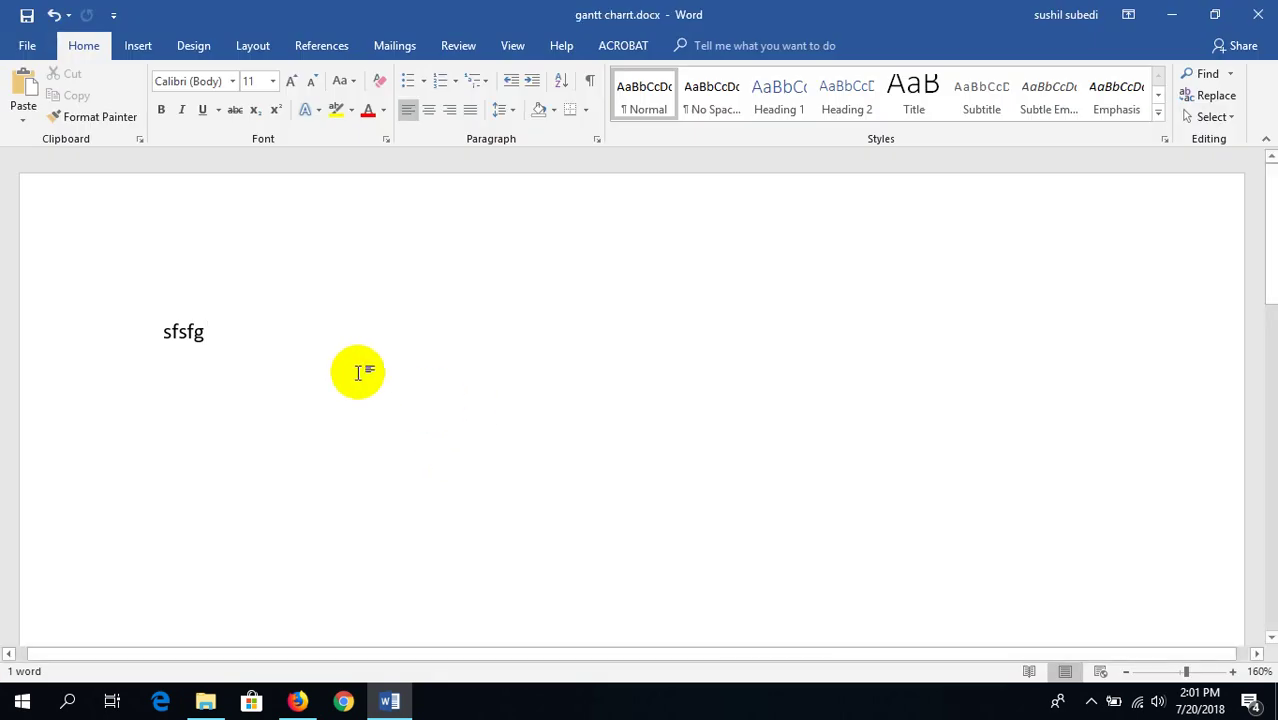
- Delete the placeholder text "sfsfg" from the document
left_click(5, 325)
key("Delete")
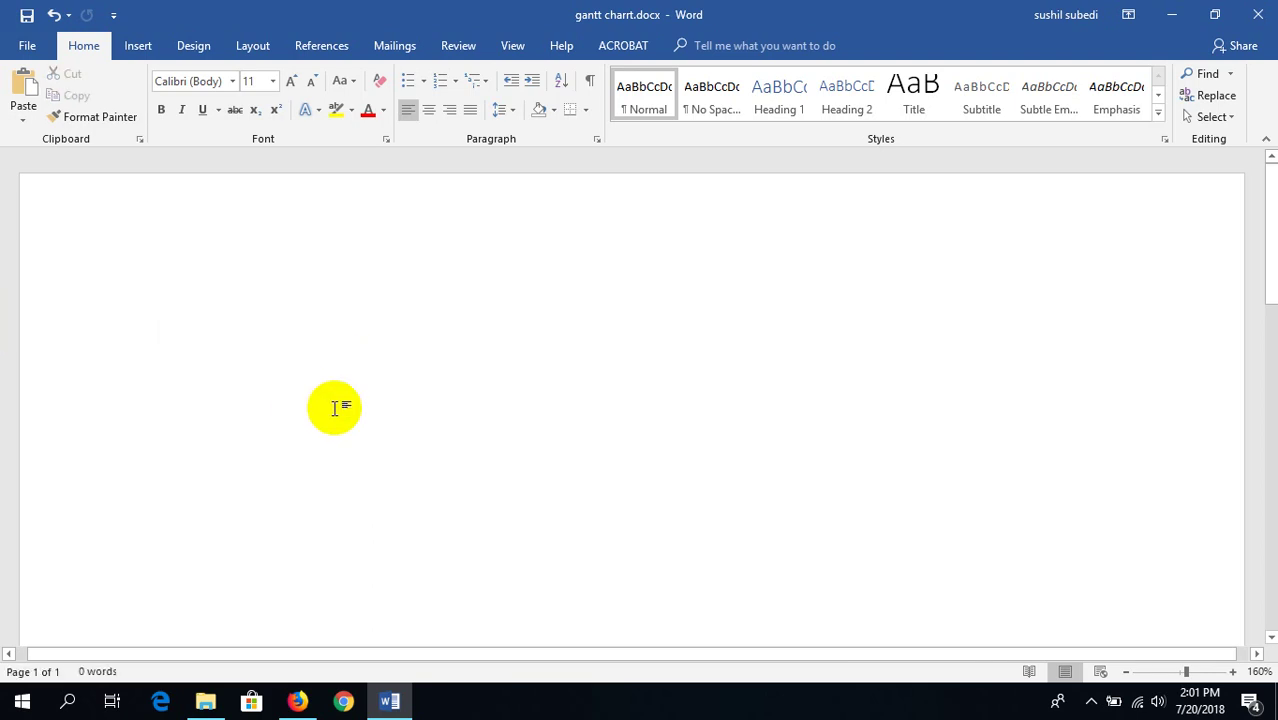
scroll(342, 406, "down", 4)
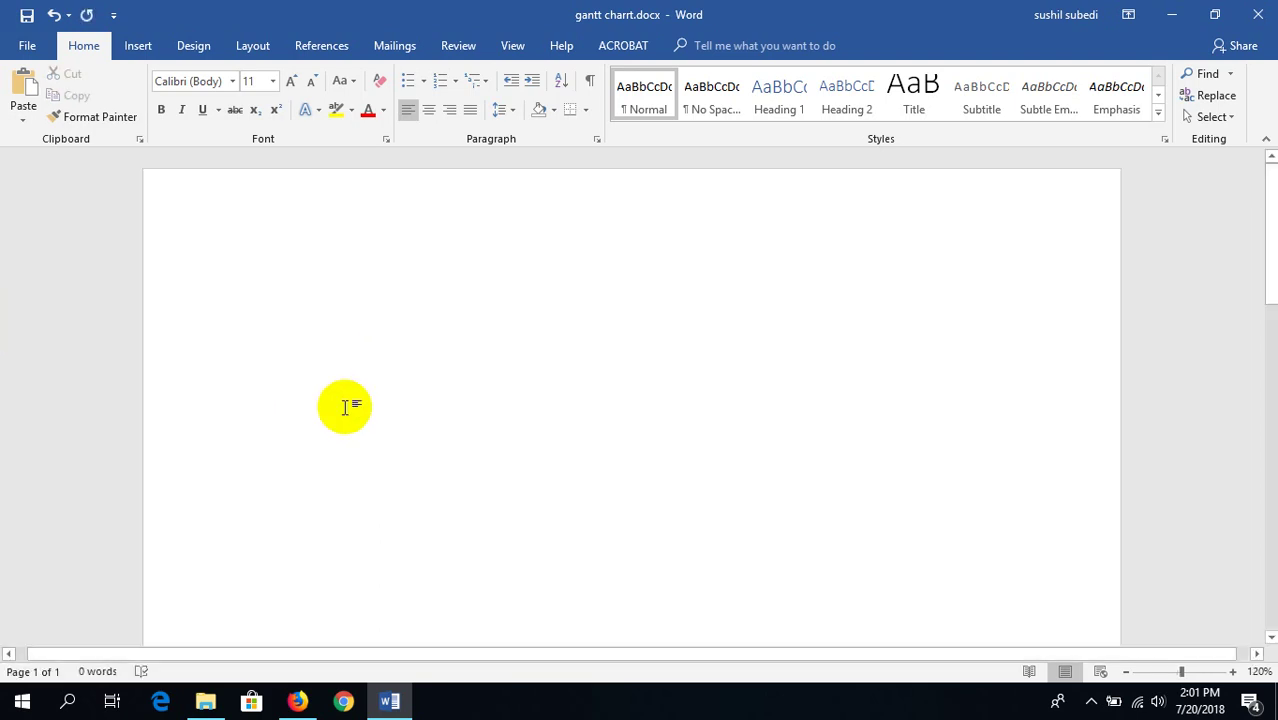
scroll(483, 313, "down", 3)
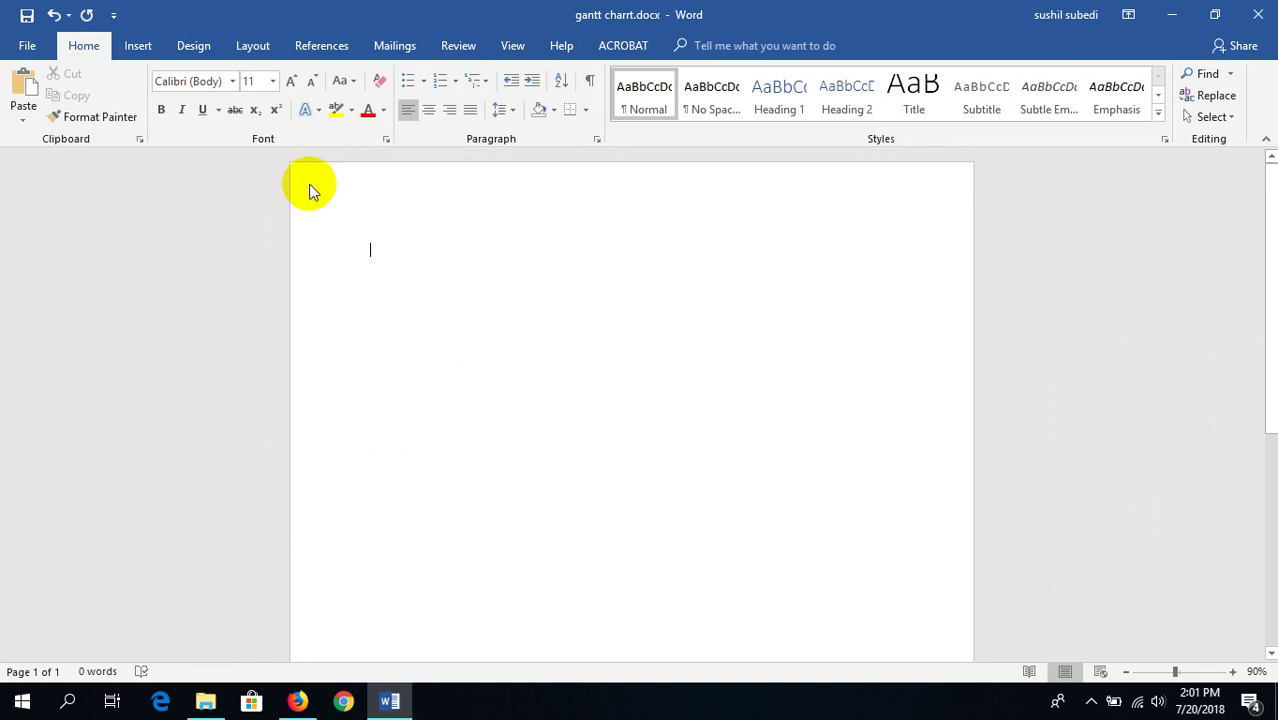
- Check the reference chart in Capture.PNG on the desktop for the rows and columns the table needs, and return to the maximized document
left_click(139, 47)
left_click(124, 110)
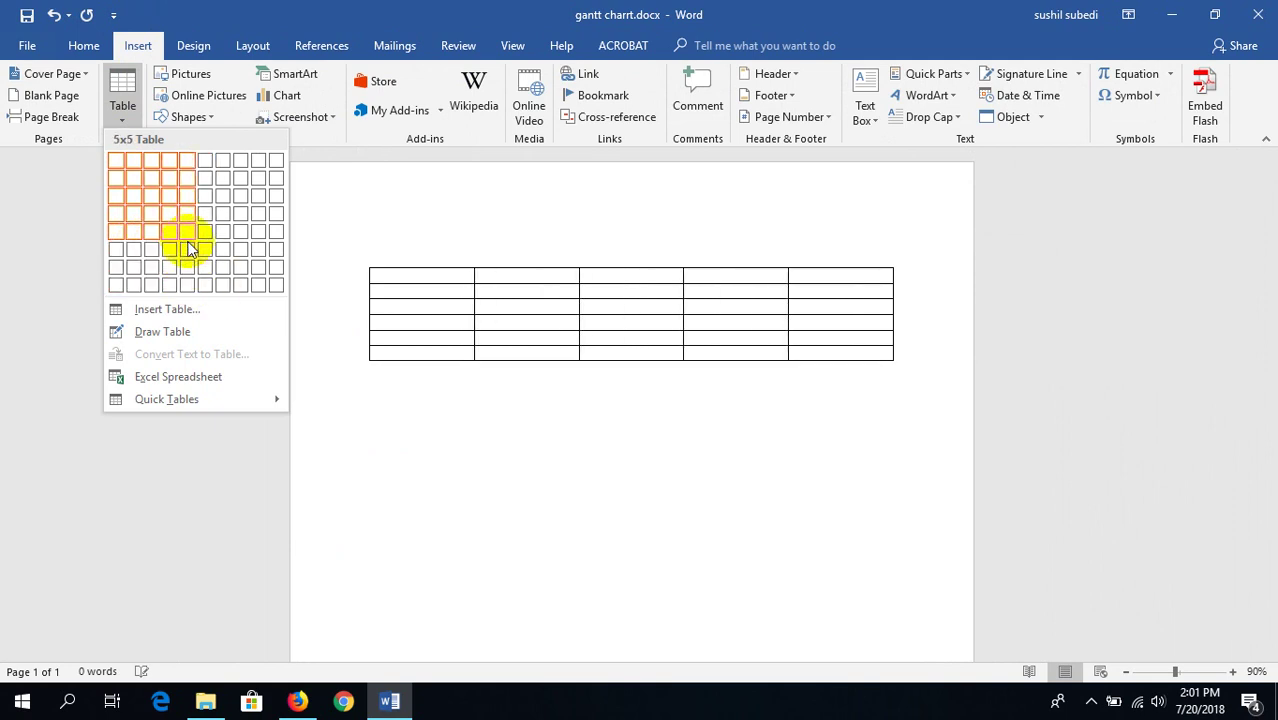
left_click_drag(458, 9, 907, 177)
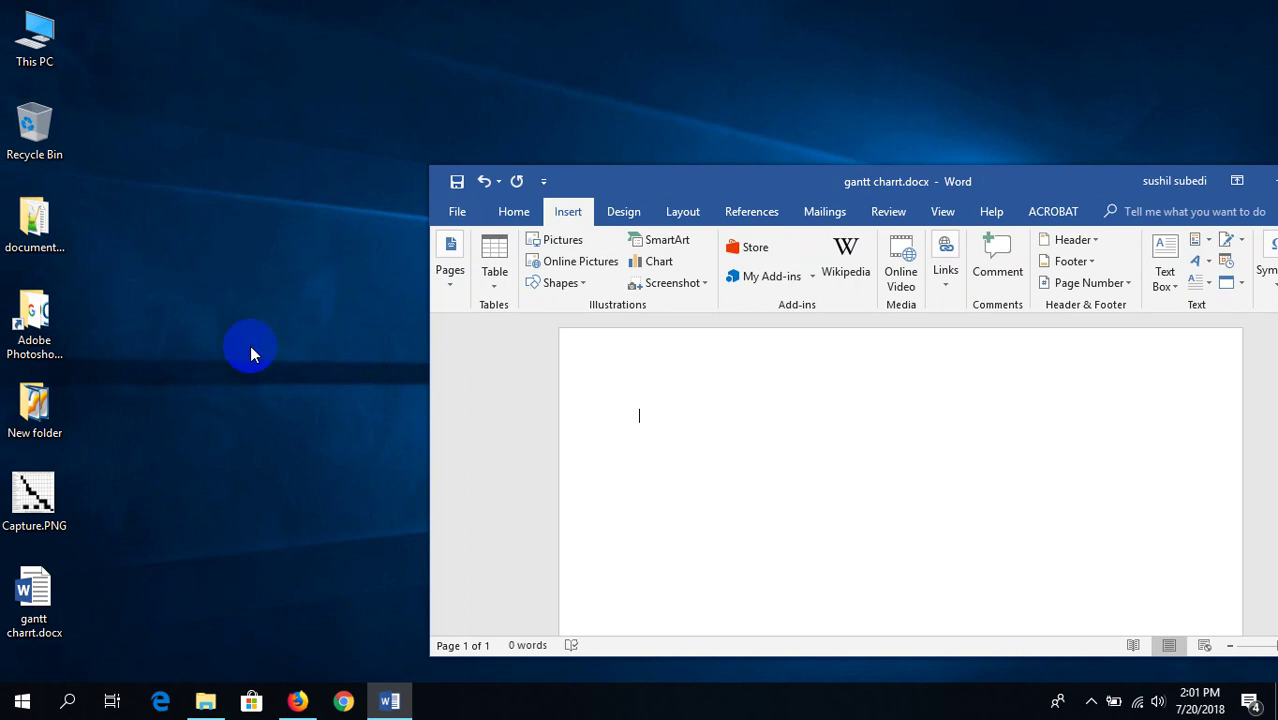
double_click(62, 497)
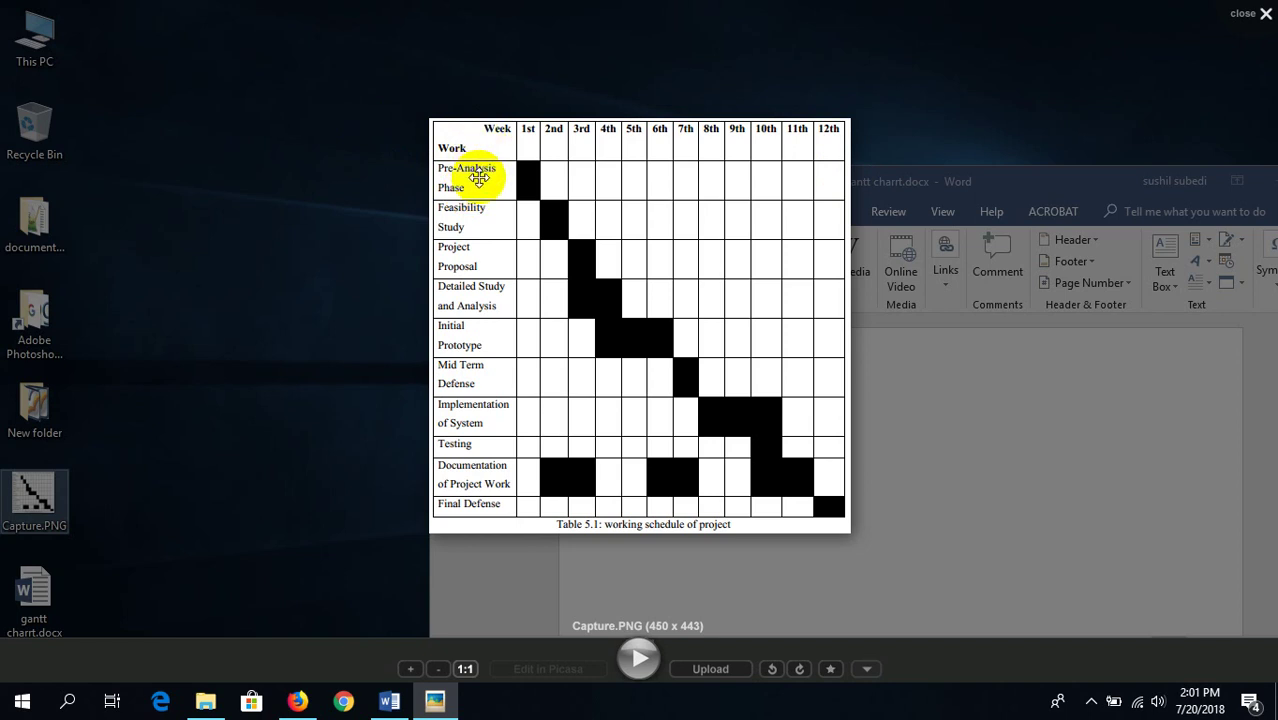
left_click(1259, 20)
left_click_drag(816, 183, 735, 2)
- Insert a table with 13 columns and 11 rows, keeping the fixed column width on Auto
left_click(124, 118)
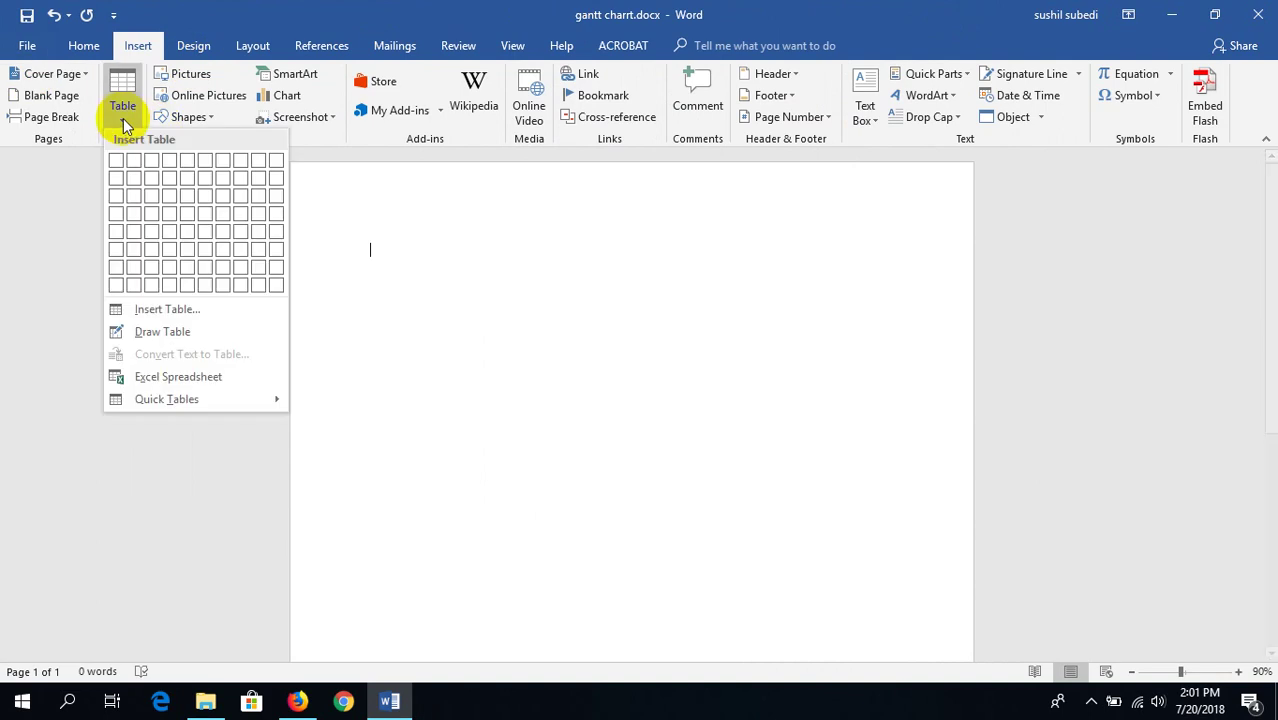
left_click(166, 309)
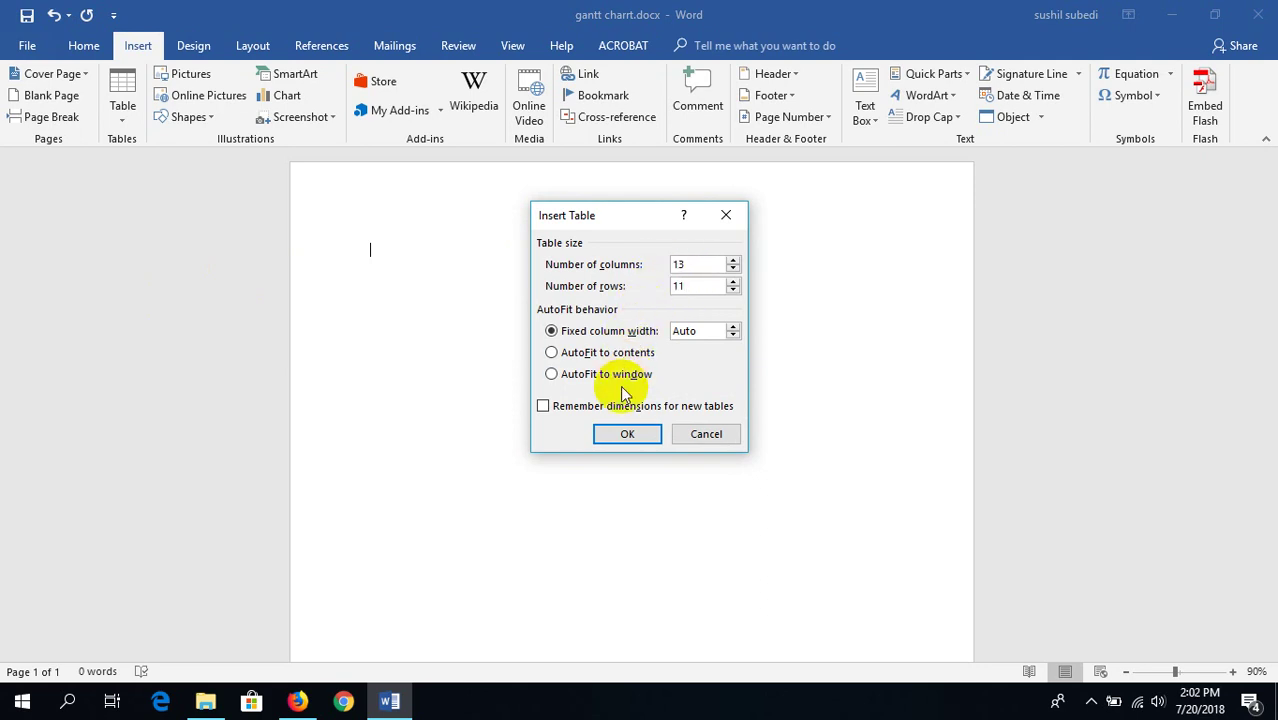
left_click(616, 440)
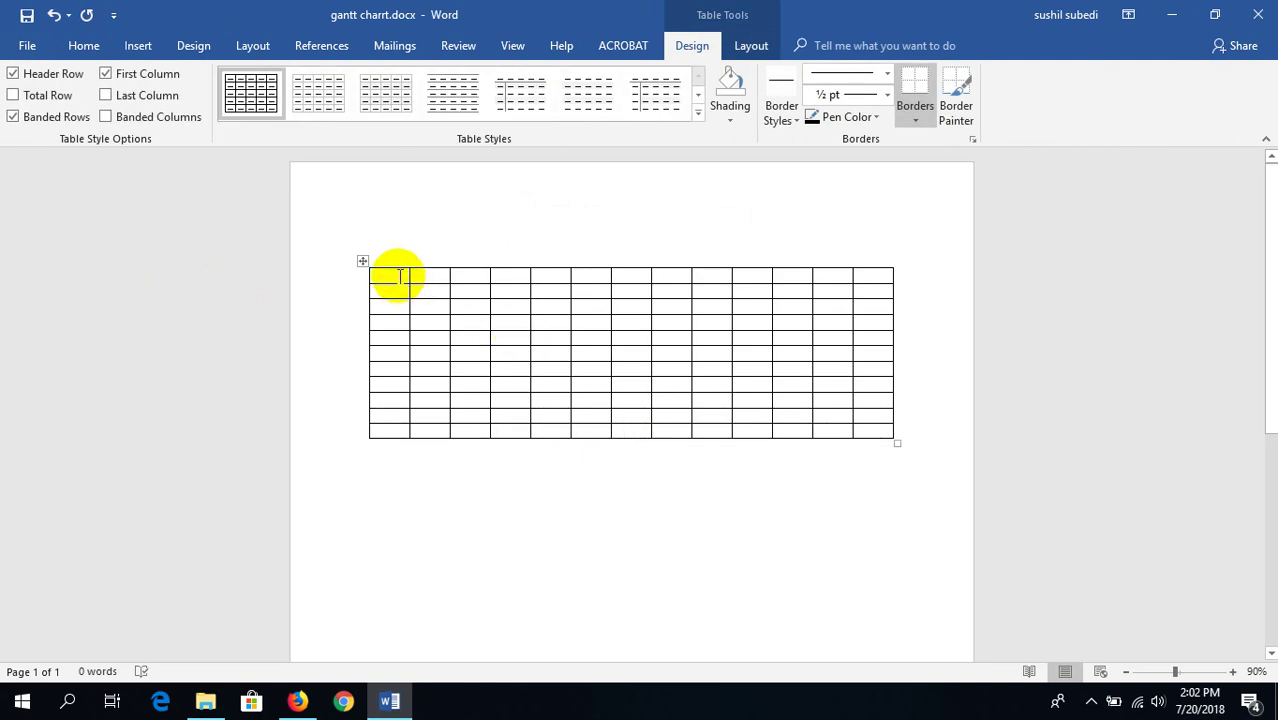
- Show the ruler and use it to widen the table's first column for task names and narrow the week columns
left_click(510, 40)
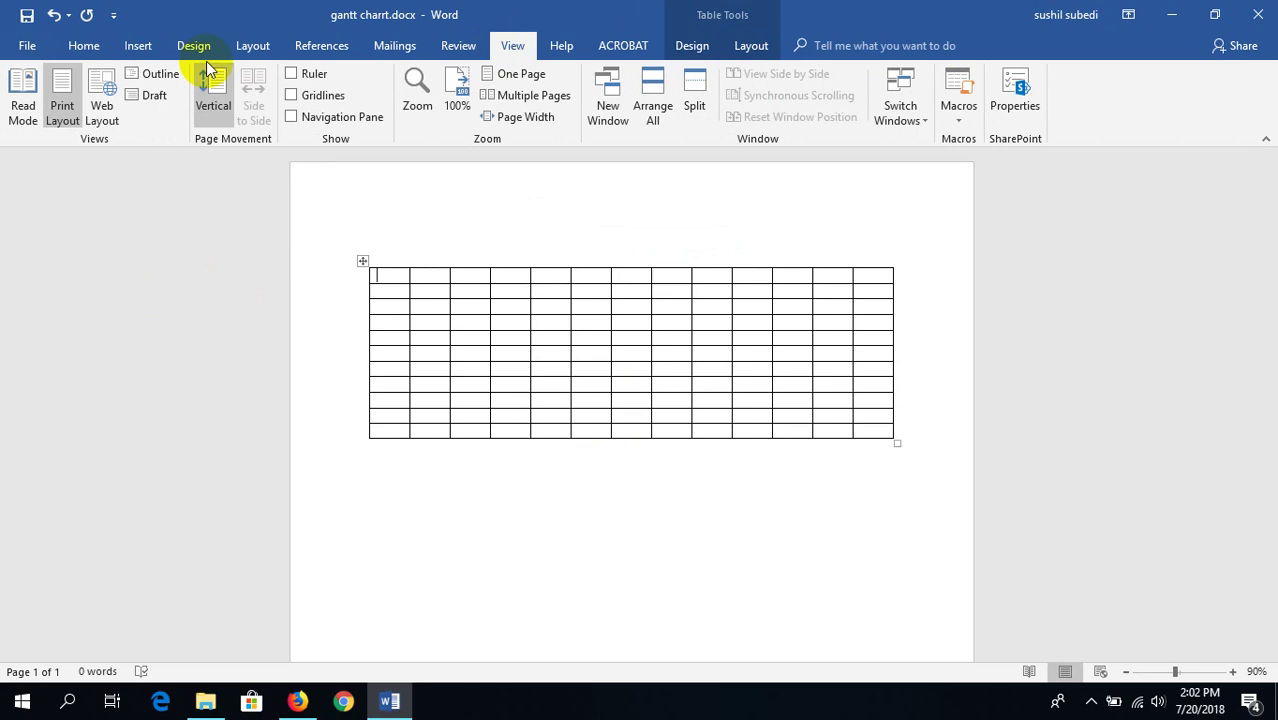
left_click(303, 77)
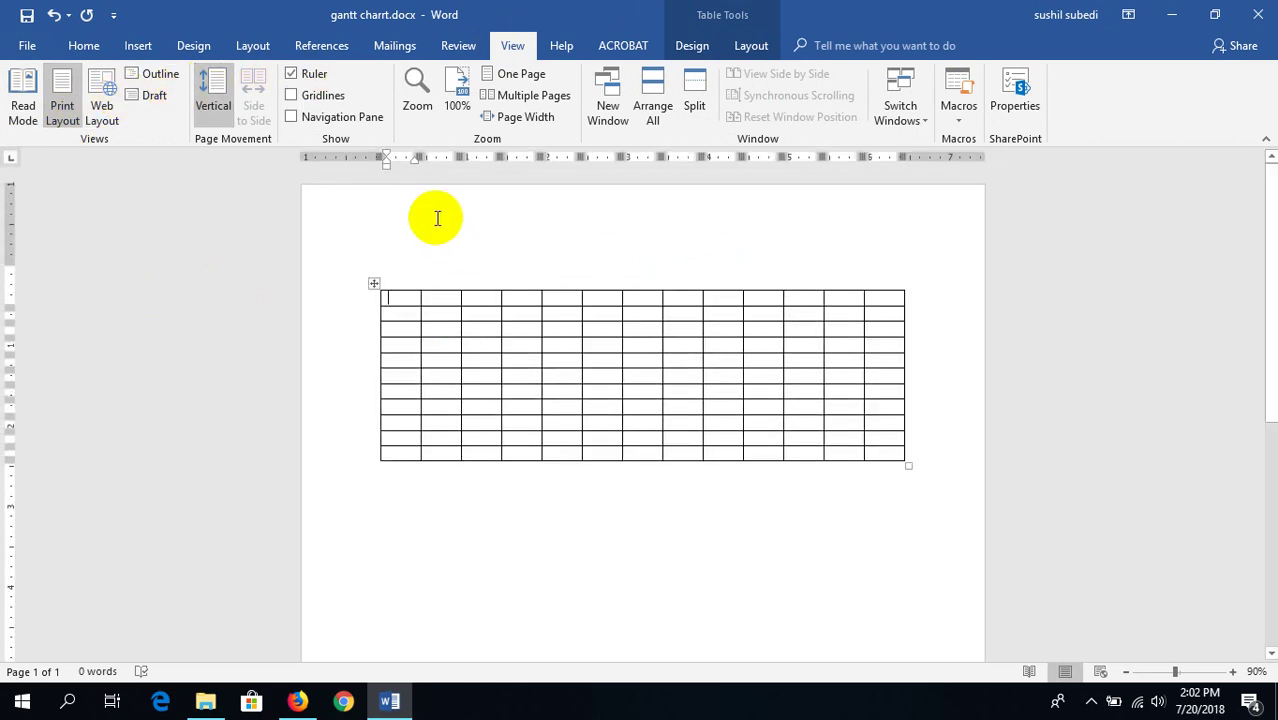
left_click_drag(419, 155, 470, 158)
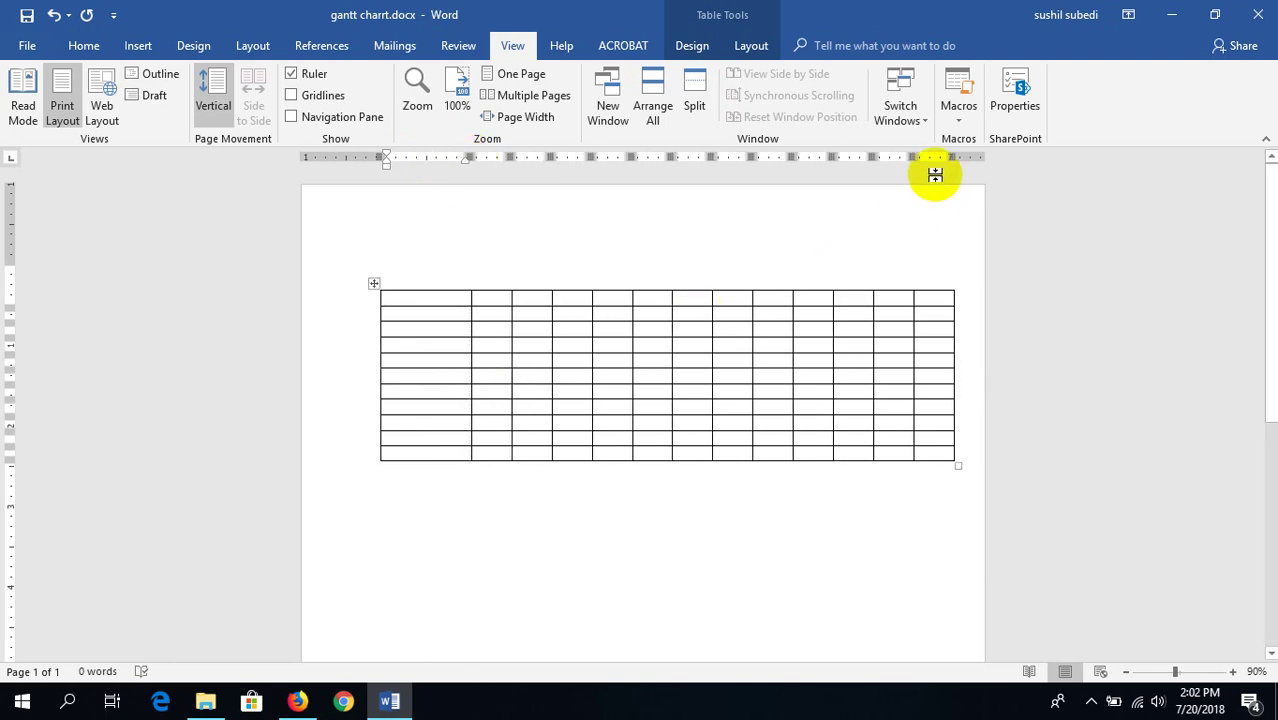
left_click_drag(955, 157, 932, 158)
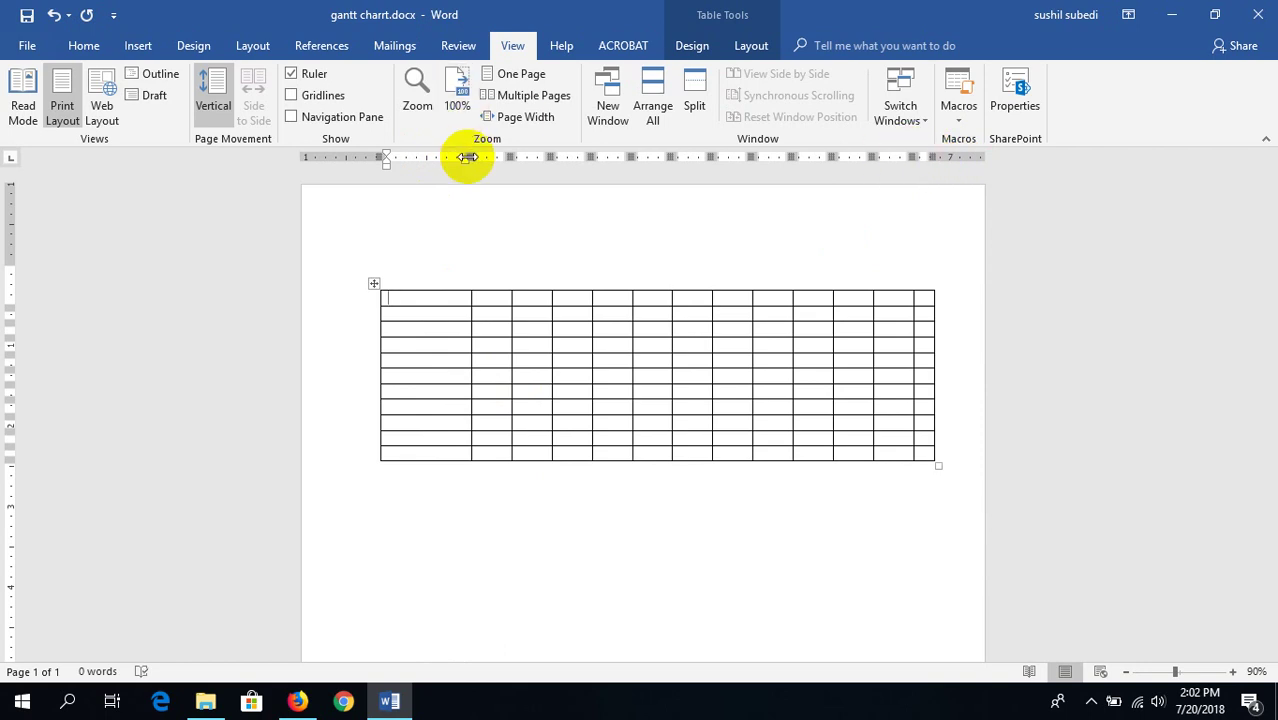
mouse_move(471, 158)
left_mouse_down()
mouse_move(528, 163)
mouse_move(511, 164)
left_mouse_up()
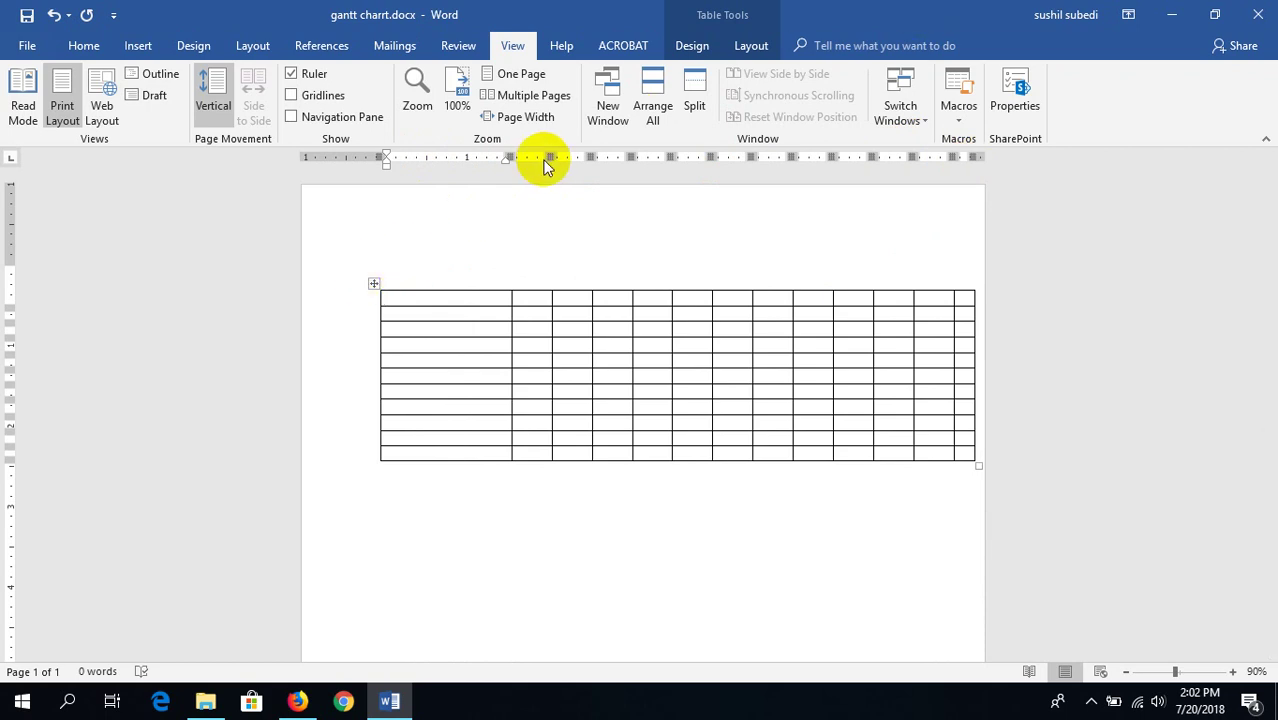
mouse_move(548, 160)
left_mouse_down()
mouse_move(519, 156)
mouse_move(603, 157)
left_mouse_up()
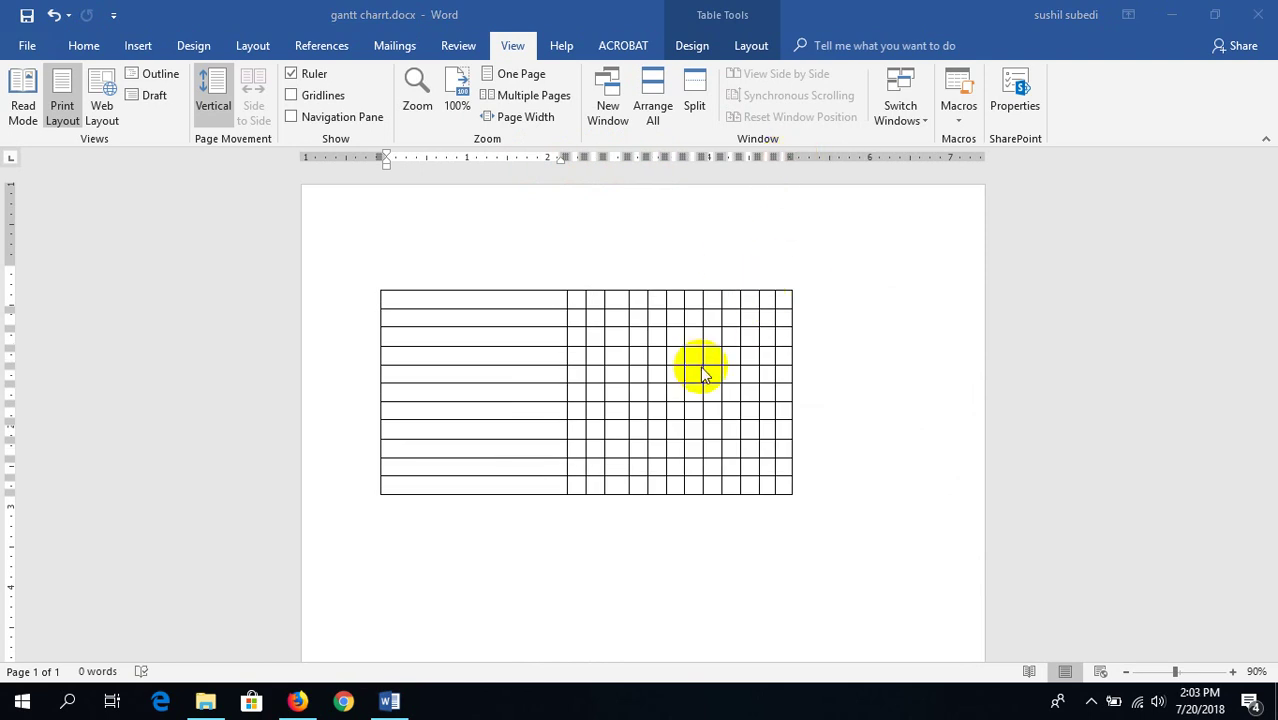
- Enlarge the whole table so its rows become taller and it extends close to the page's right edge
left_click(783, 476)
left_click_drag(790, 500, 856, 553)
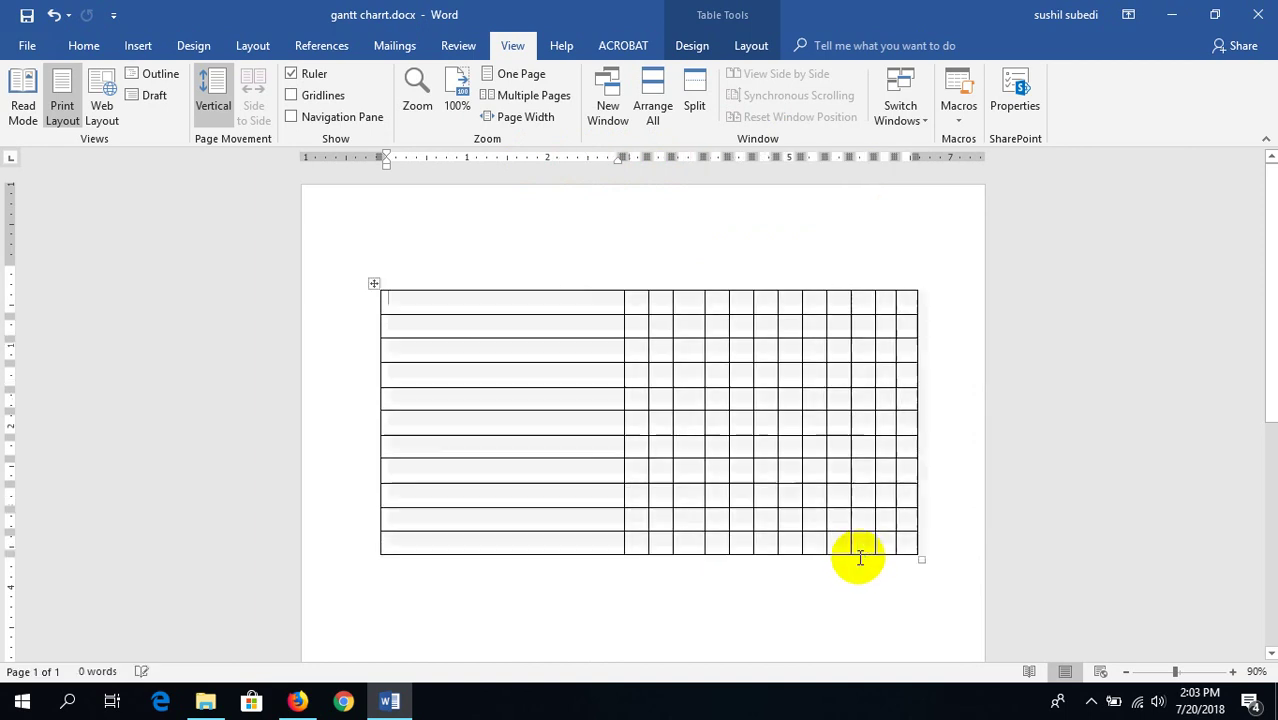
left_click(757, 311)
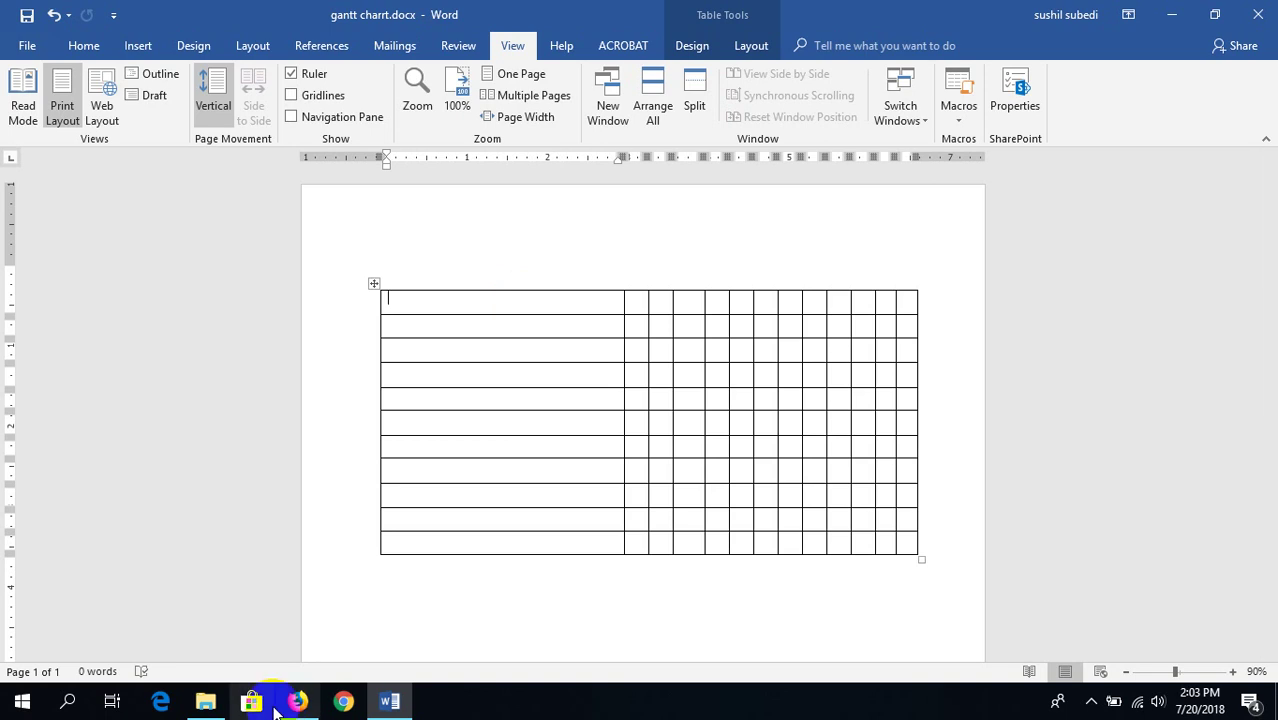
- Enter "Weeks" and "Works" on two separate lines in the table's first cell
key("Return")
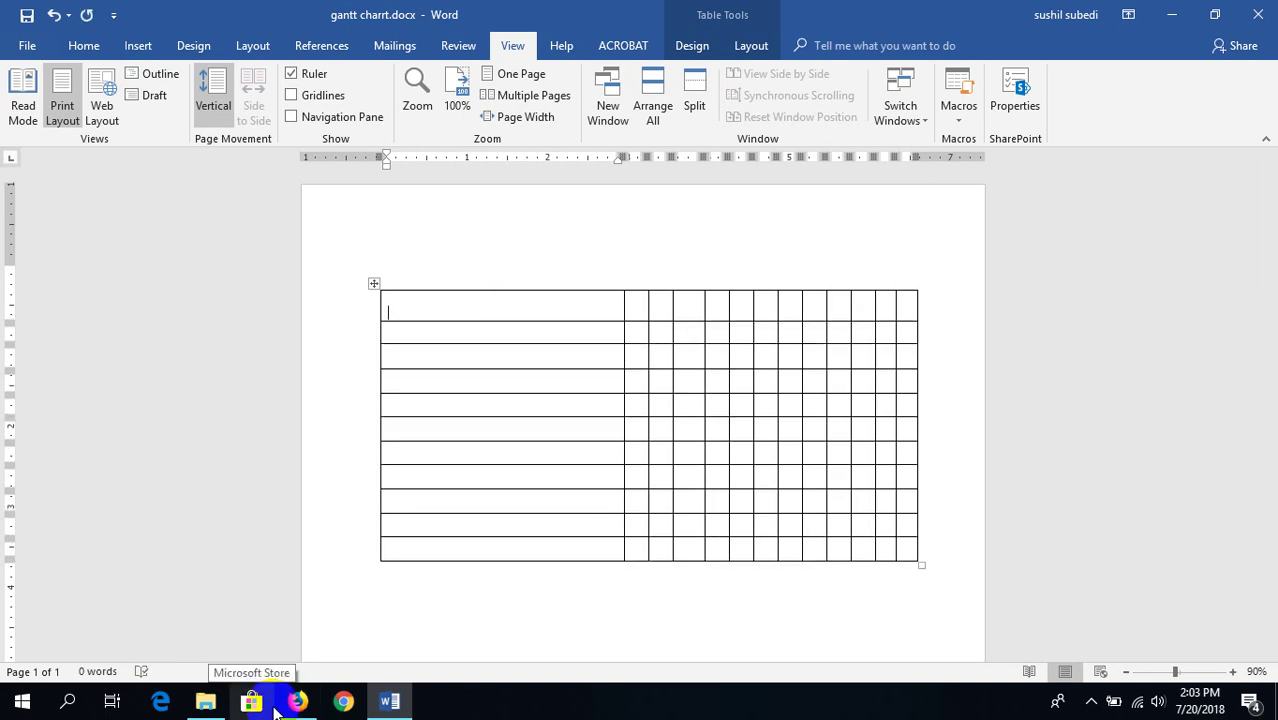
key("BackSpace")
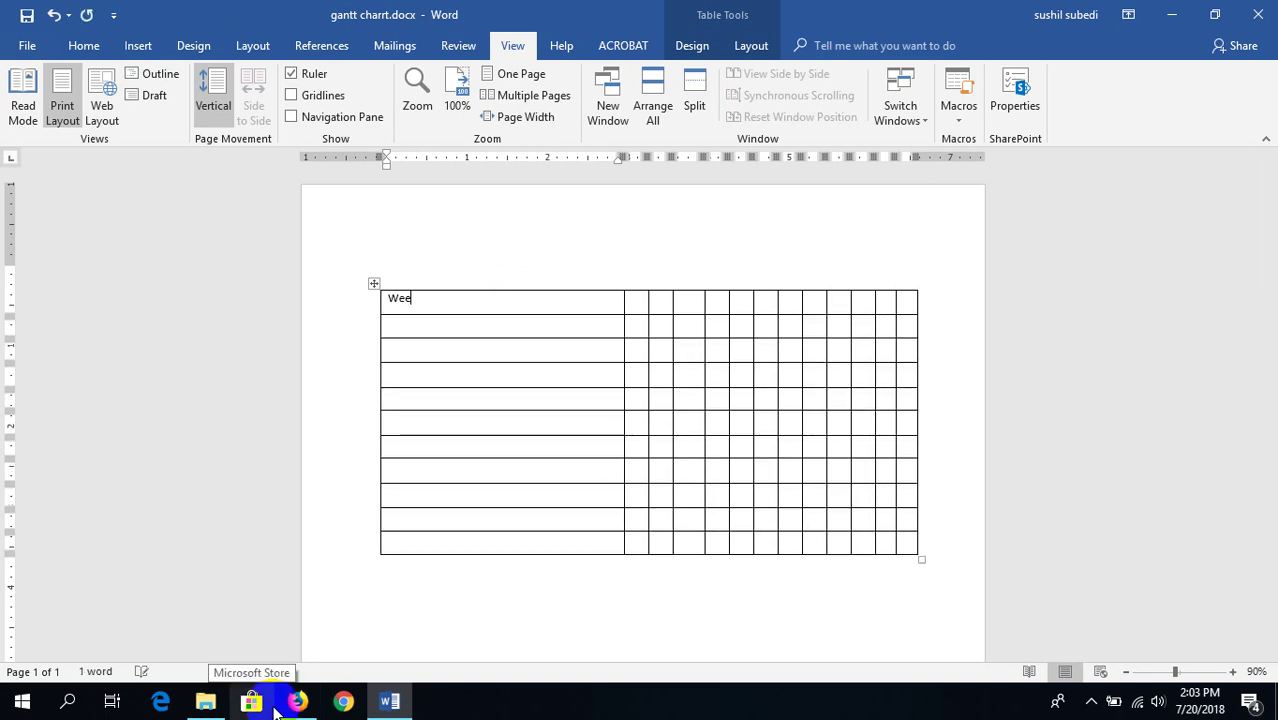
key("Return")
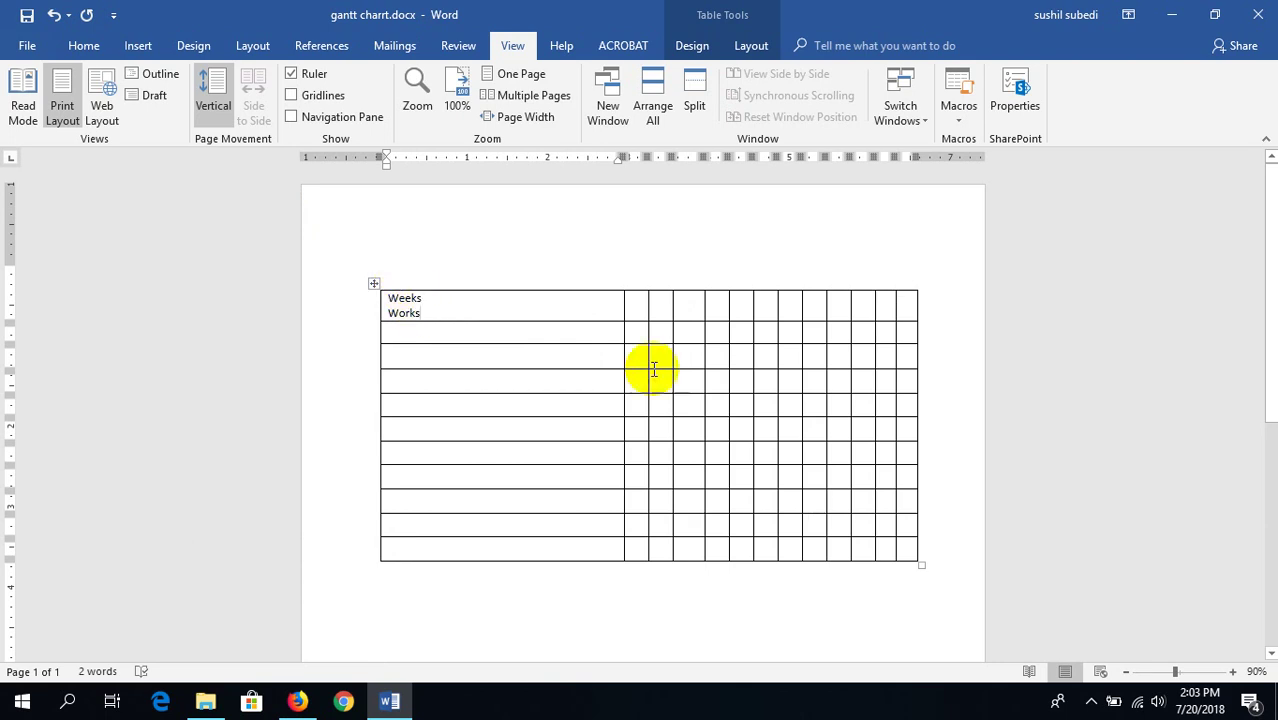
- Right-align the "Weeks" line in the first cell, leaving "Works" left-aligned
mouse_move(362, 316)
left_click(400, 295)
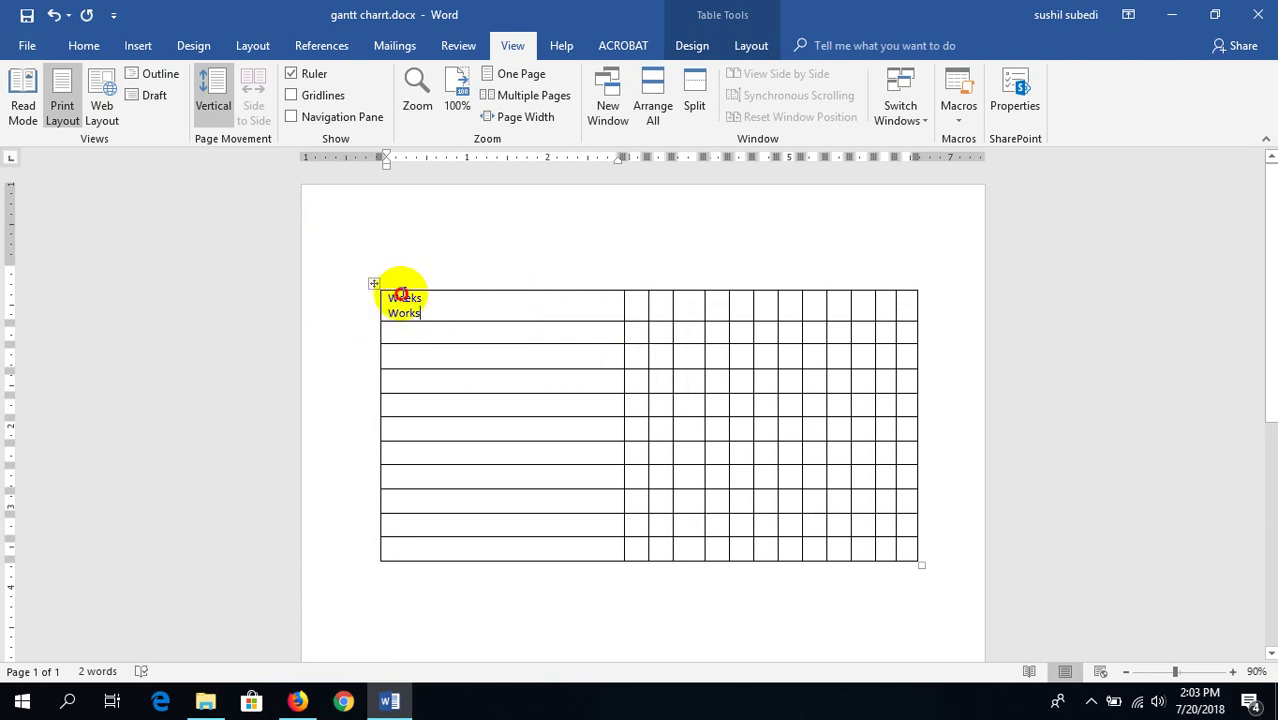
left_click(82, 46)
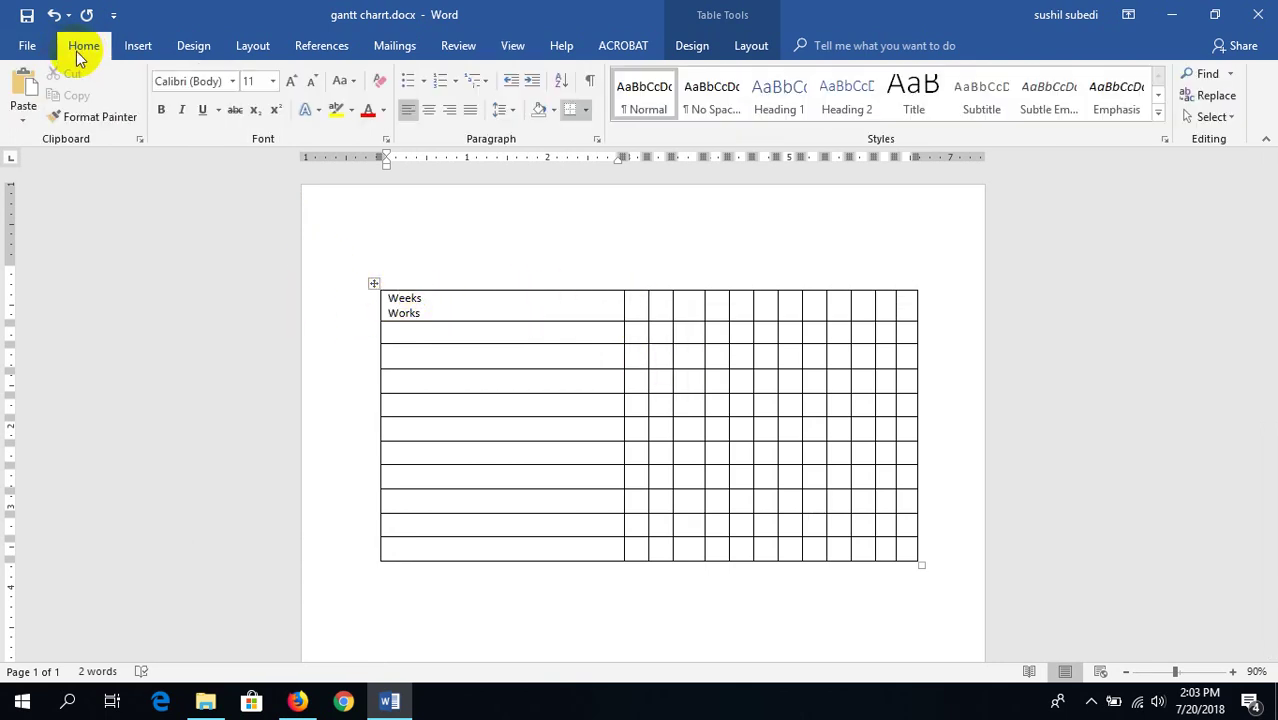
left_click(446, 114)
left_click(418, 313)
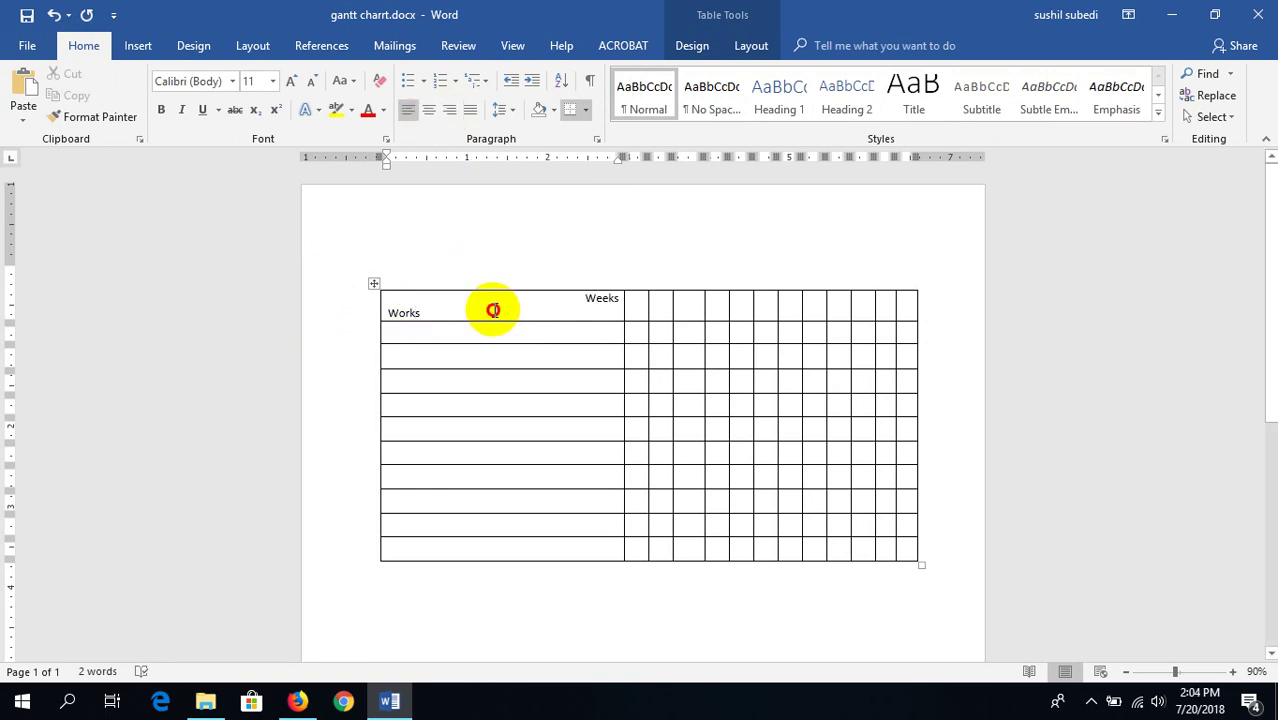
- Number the twelve week columns 1 through 12 in the table's header row
left_click(633, 312)
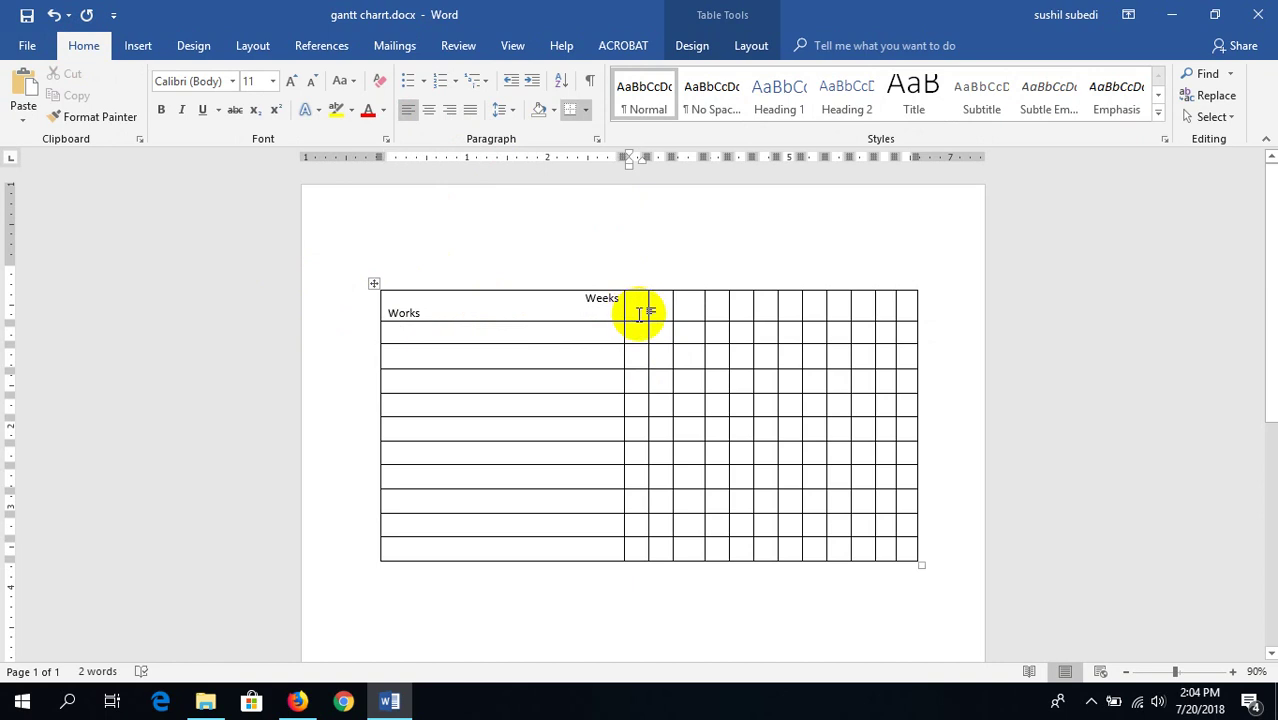
type("1")
left_click(663, 307)
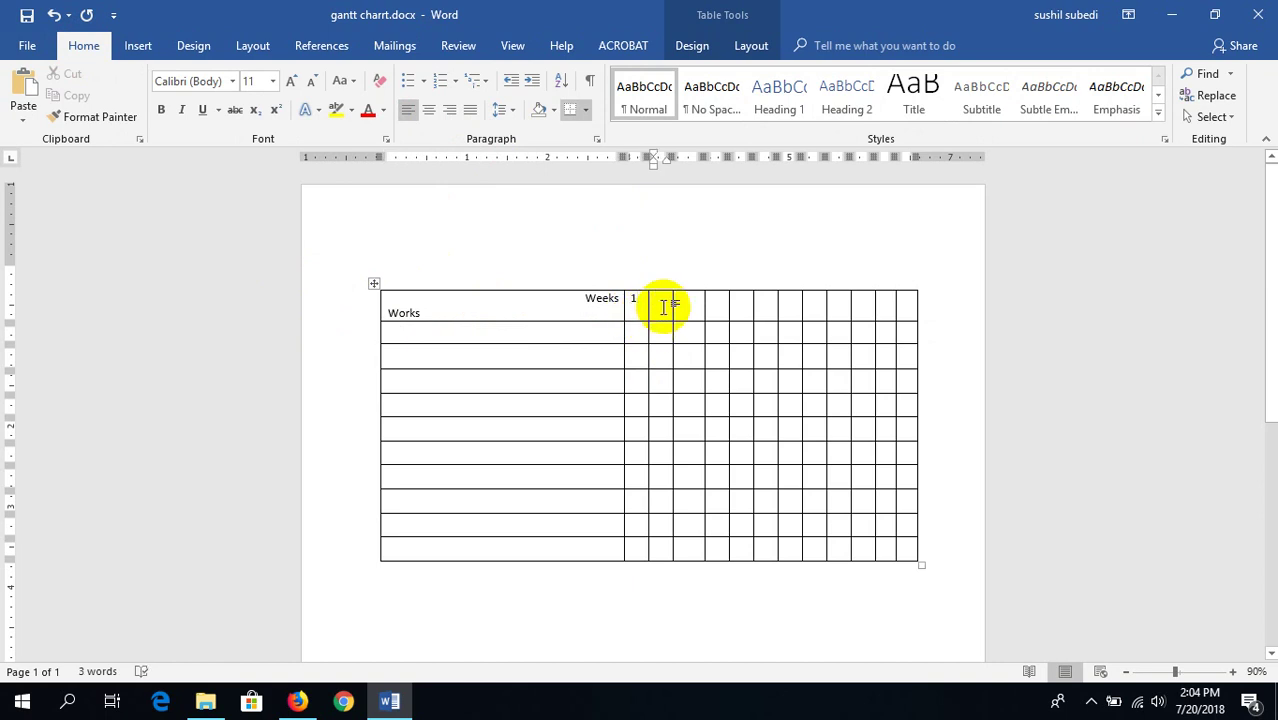
type("2 ")
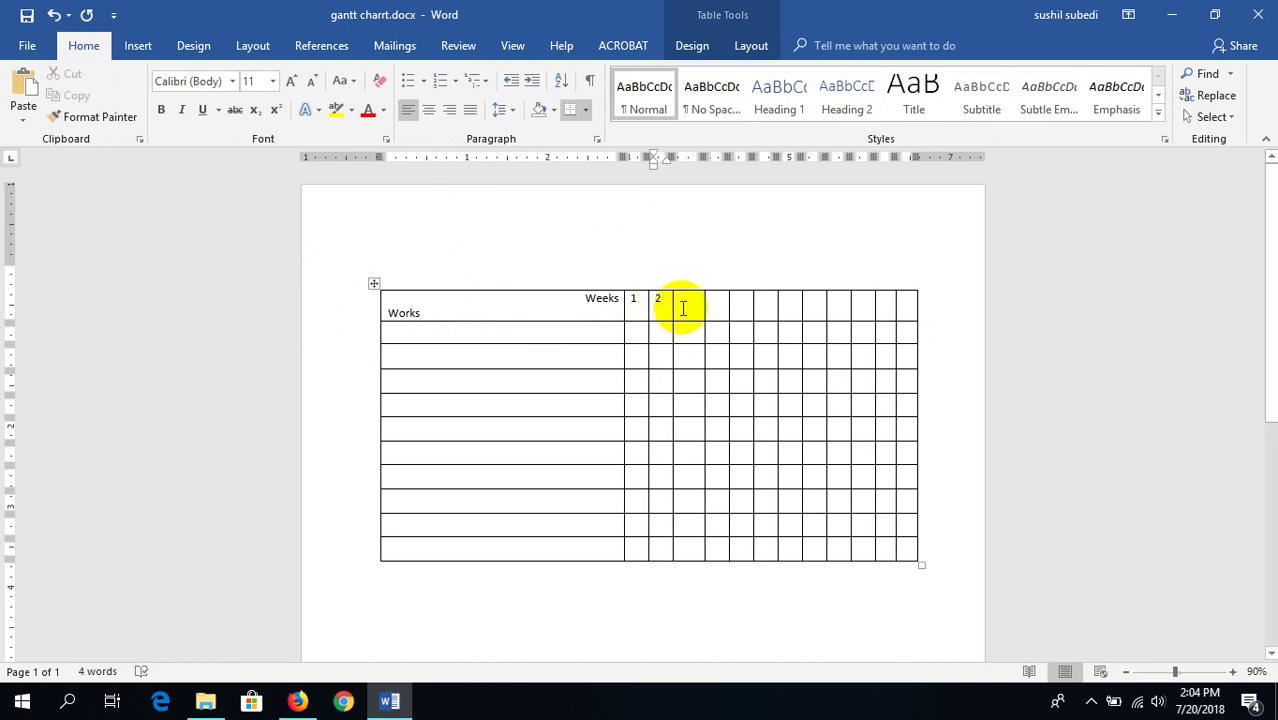
type("3")
left_click(718, 304)
type("4")
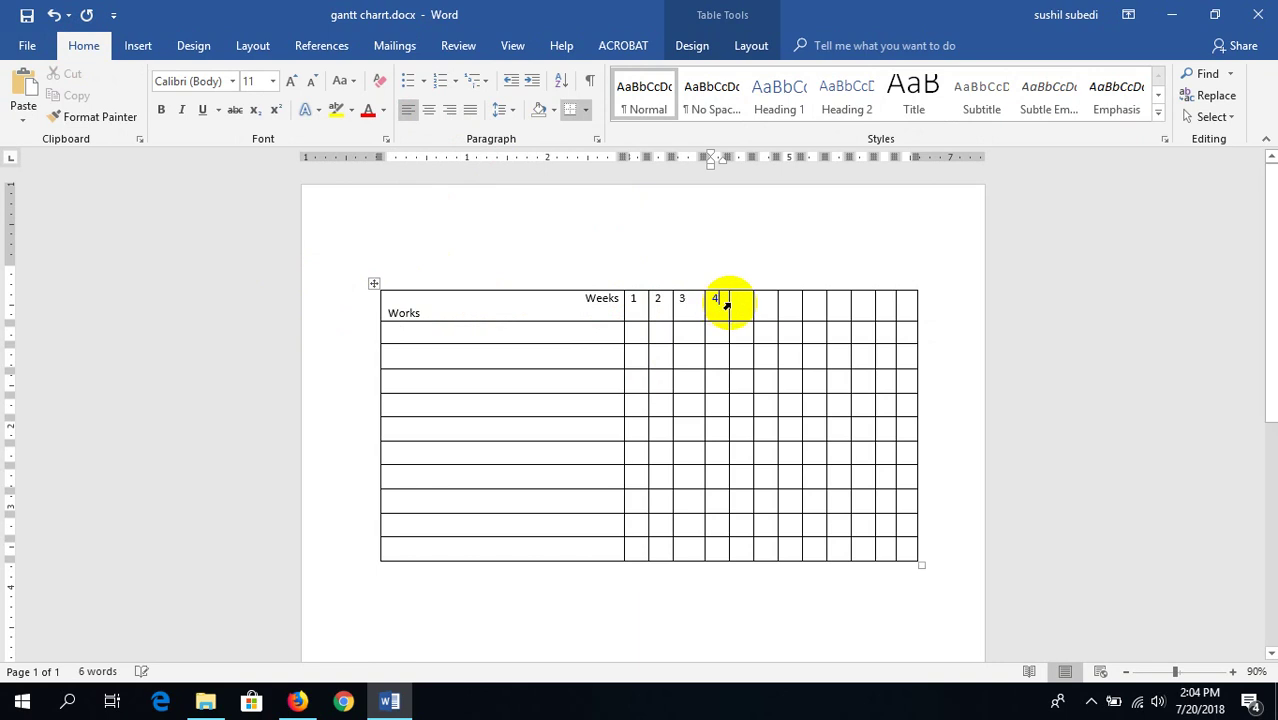
left_click(740, 305)
type("5")
left_click(768, 305)
type("6")
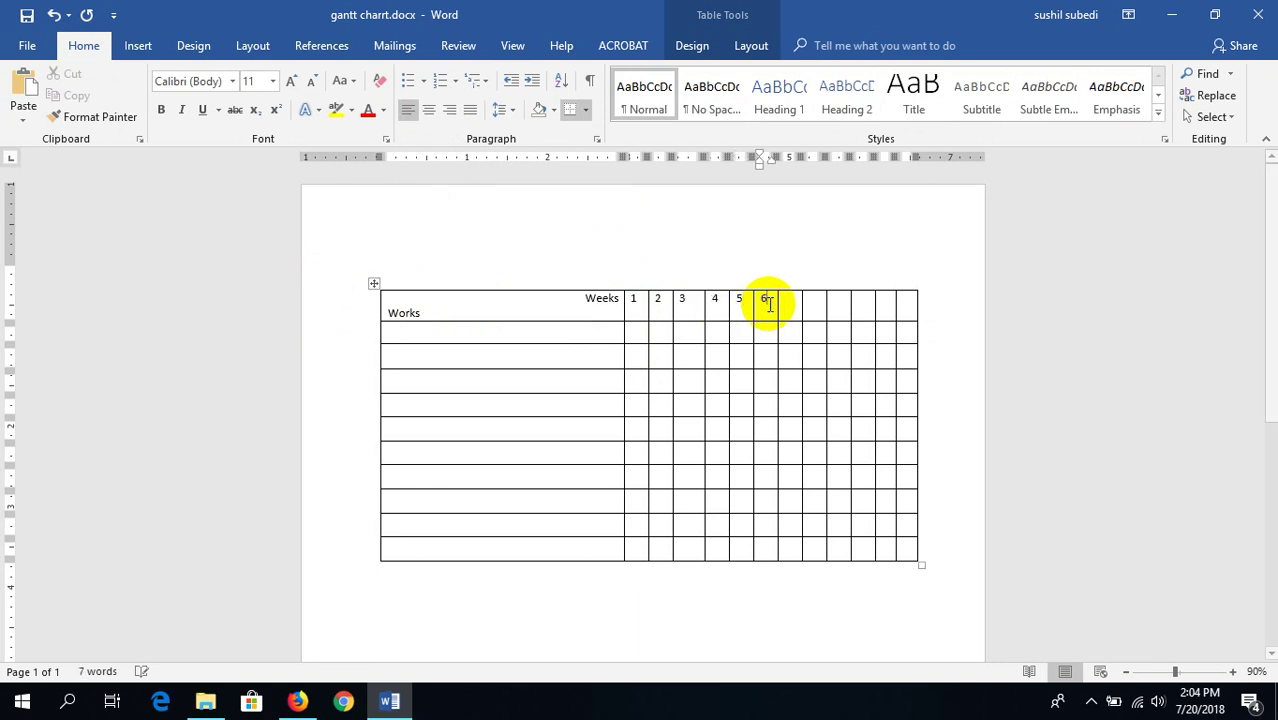
left_click(787, 304)
type("7")
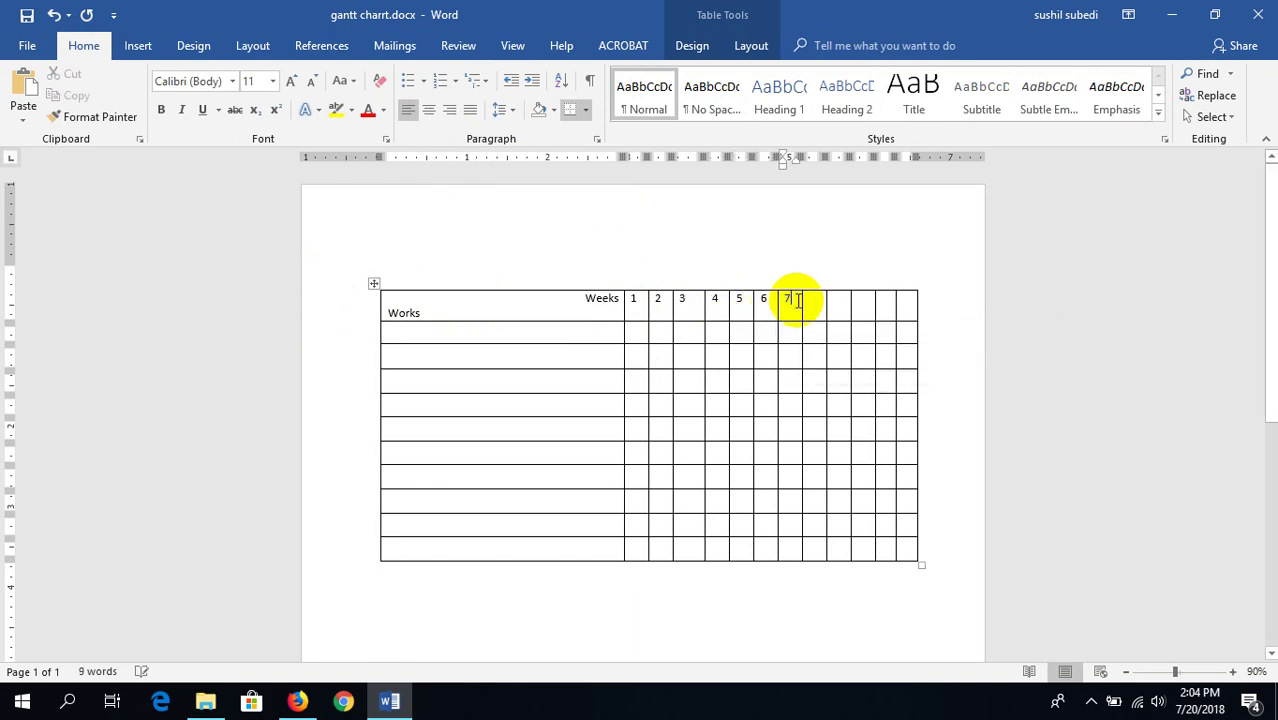
double_click(817, 300)
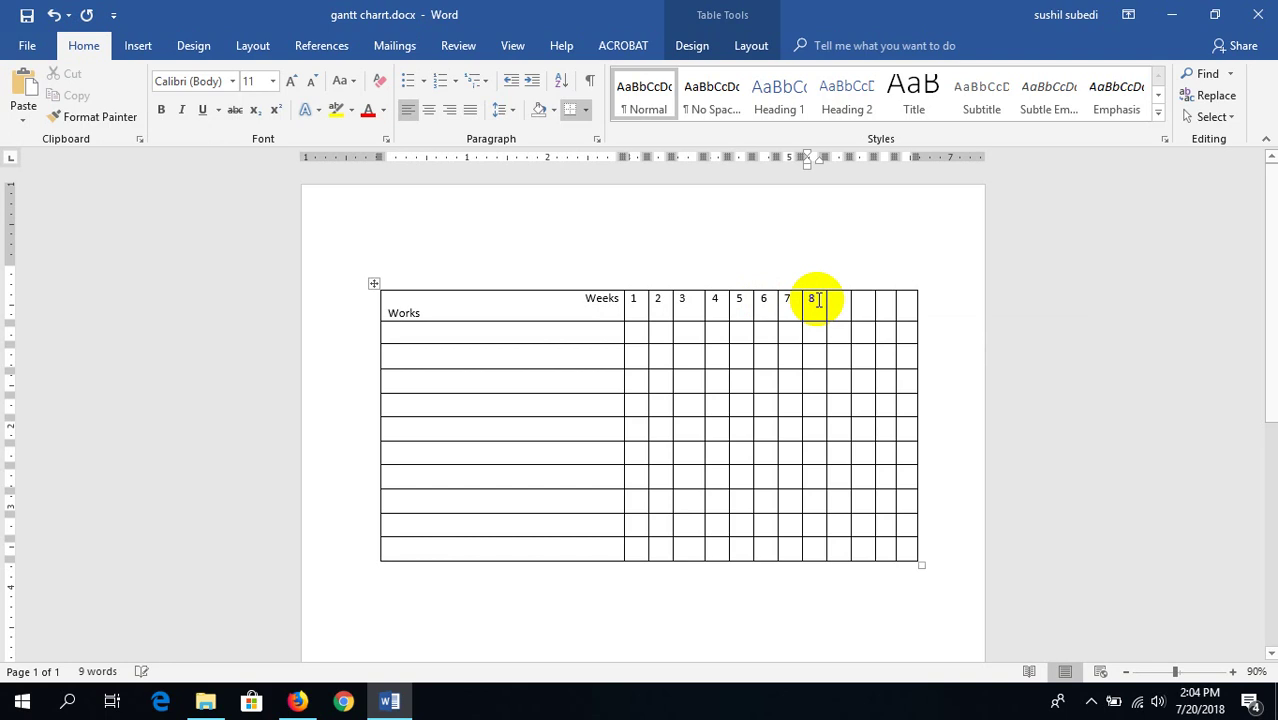
left_click(838, 308)
type("9")
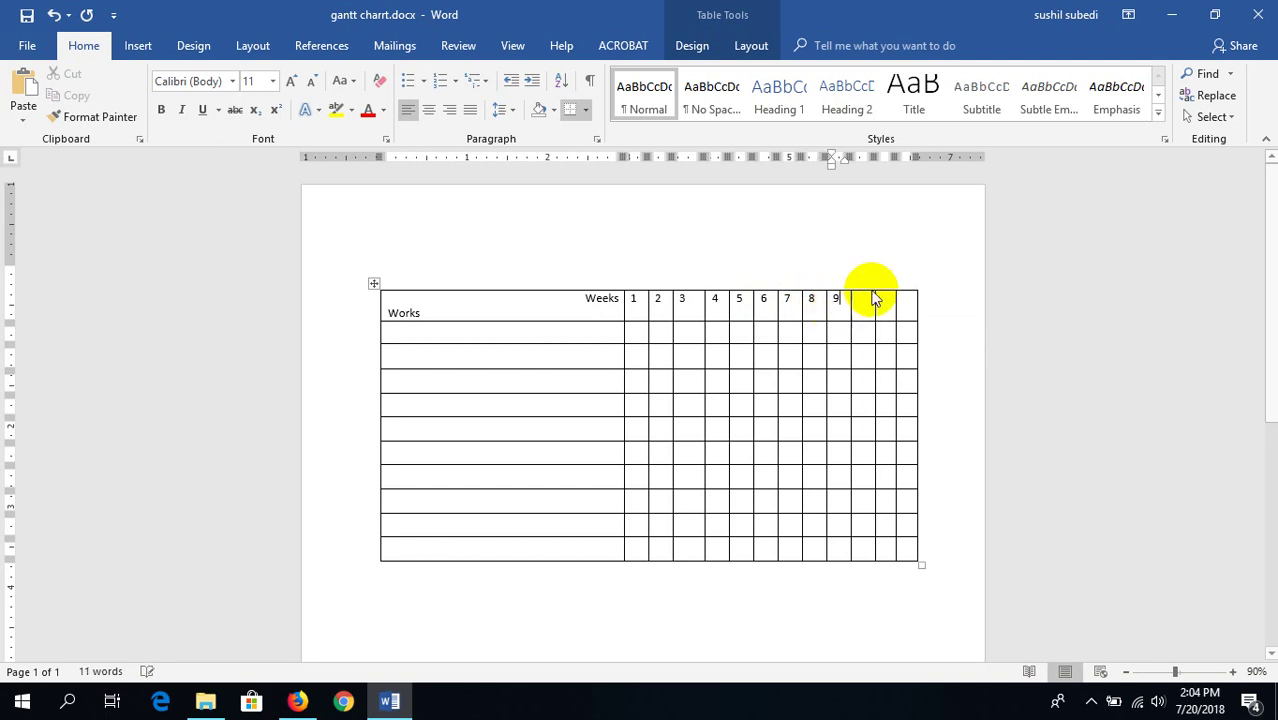
type("10")
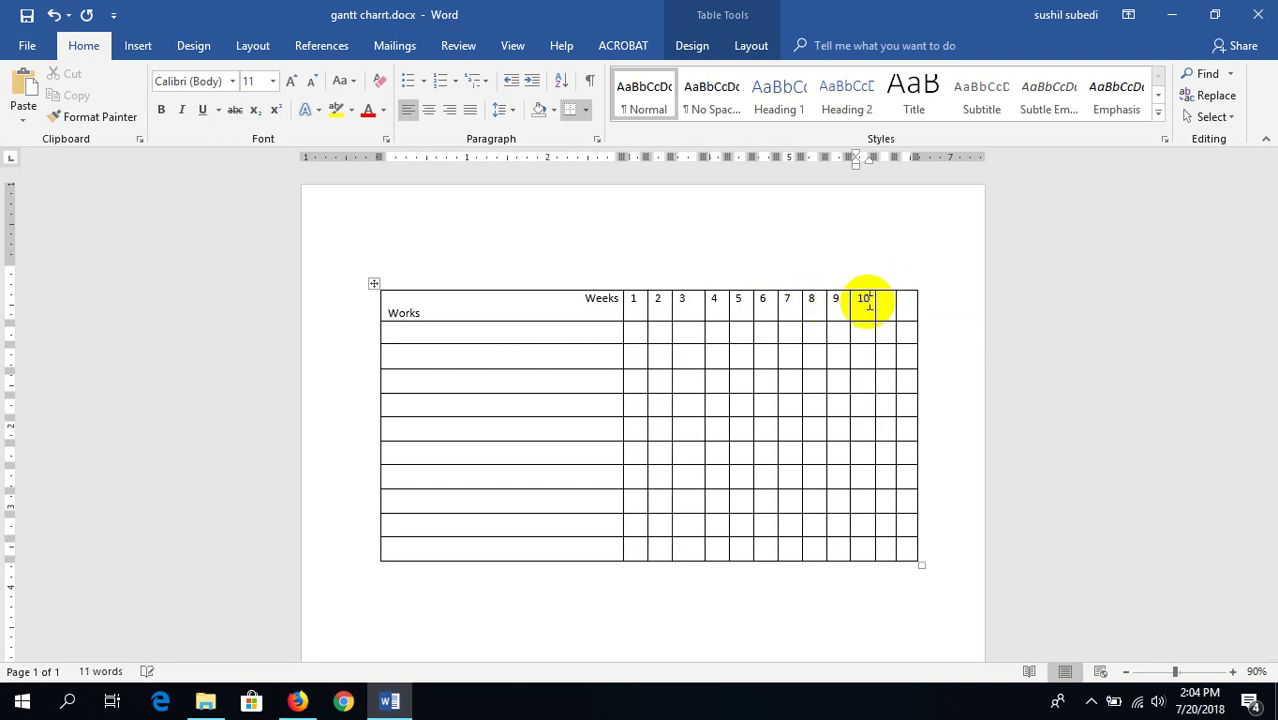
left_click(890, 308)
type("11")
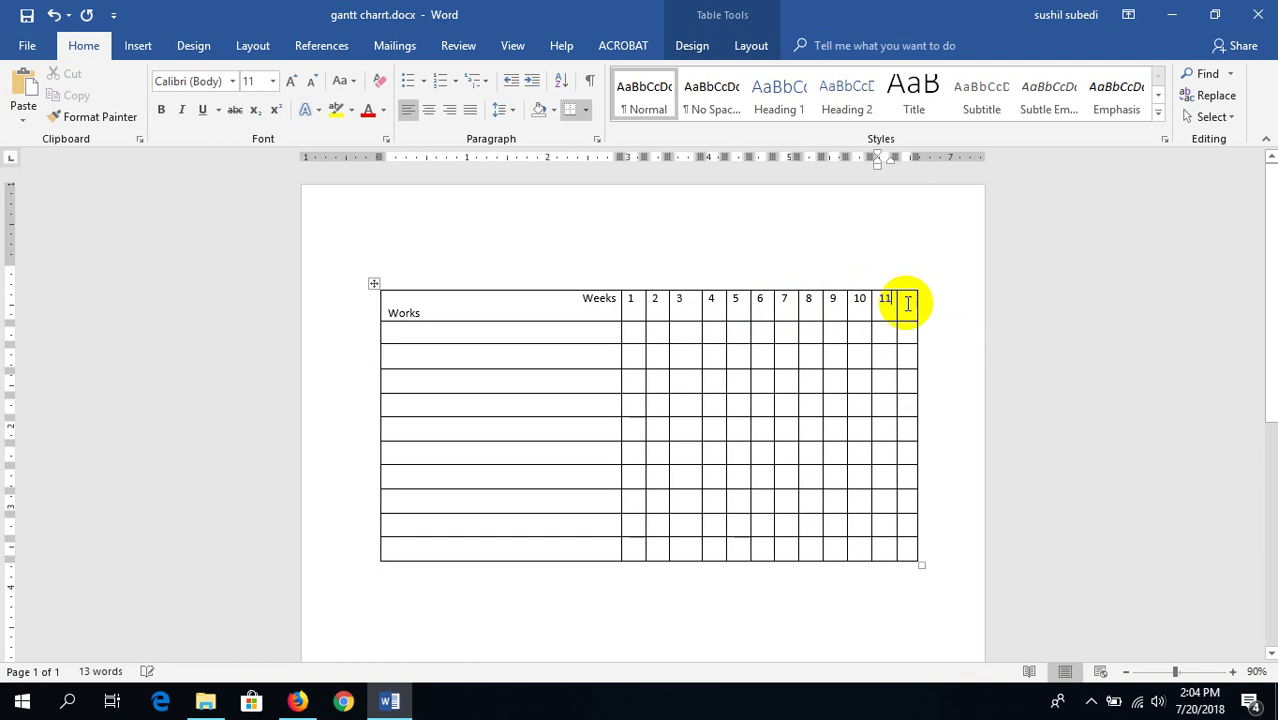
left_click(899, 310)
left_click(907, 303)
type("12")
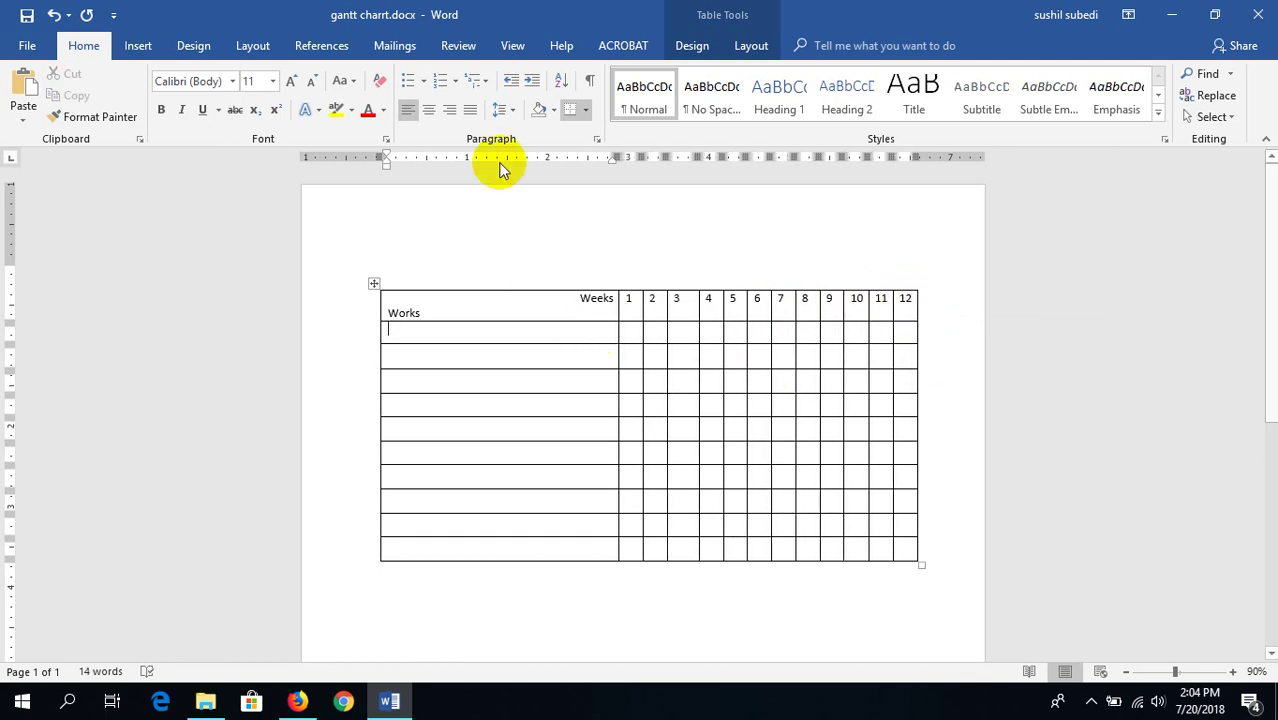
- Make all the text in the table's header row bold
left_click(296, 300)
key("ctrl+b")
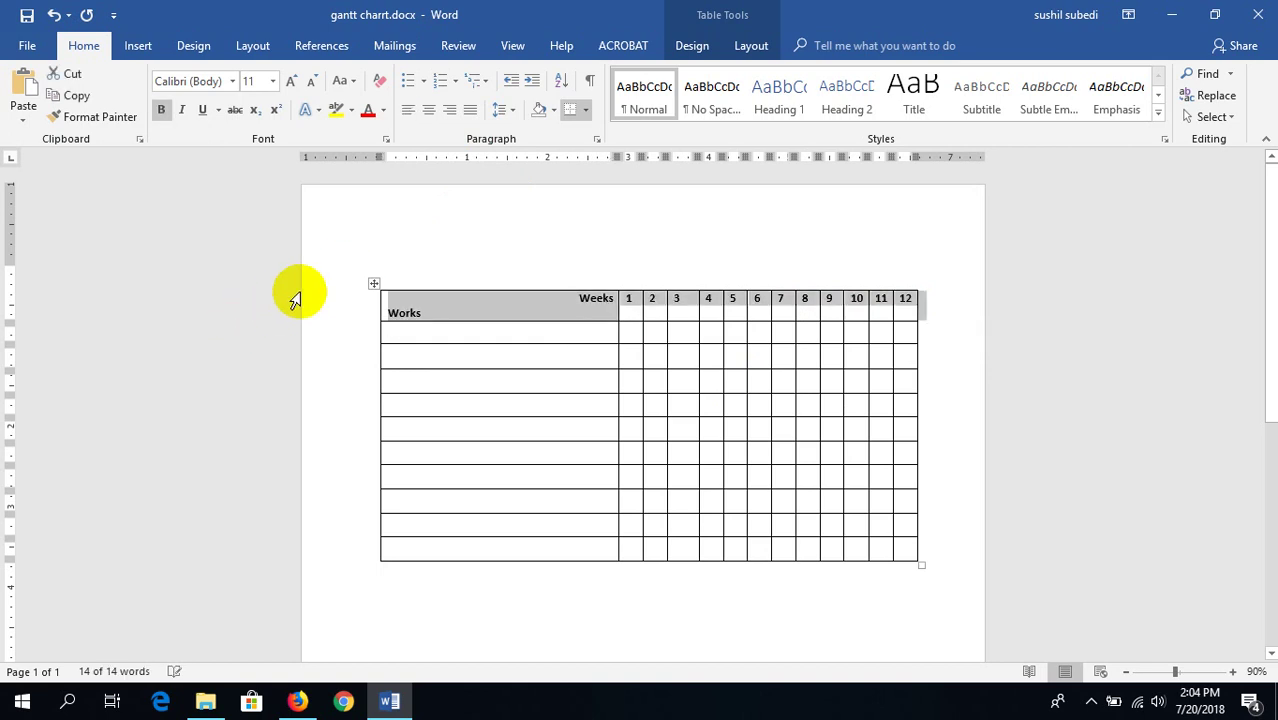
left_click(590, 356)
left_click(530, 330)
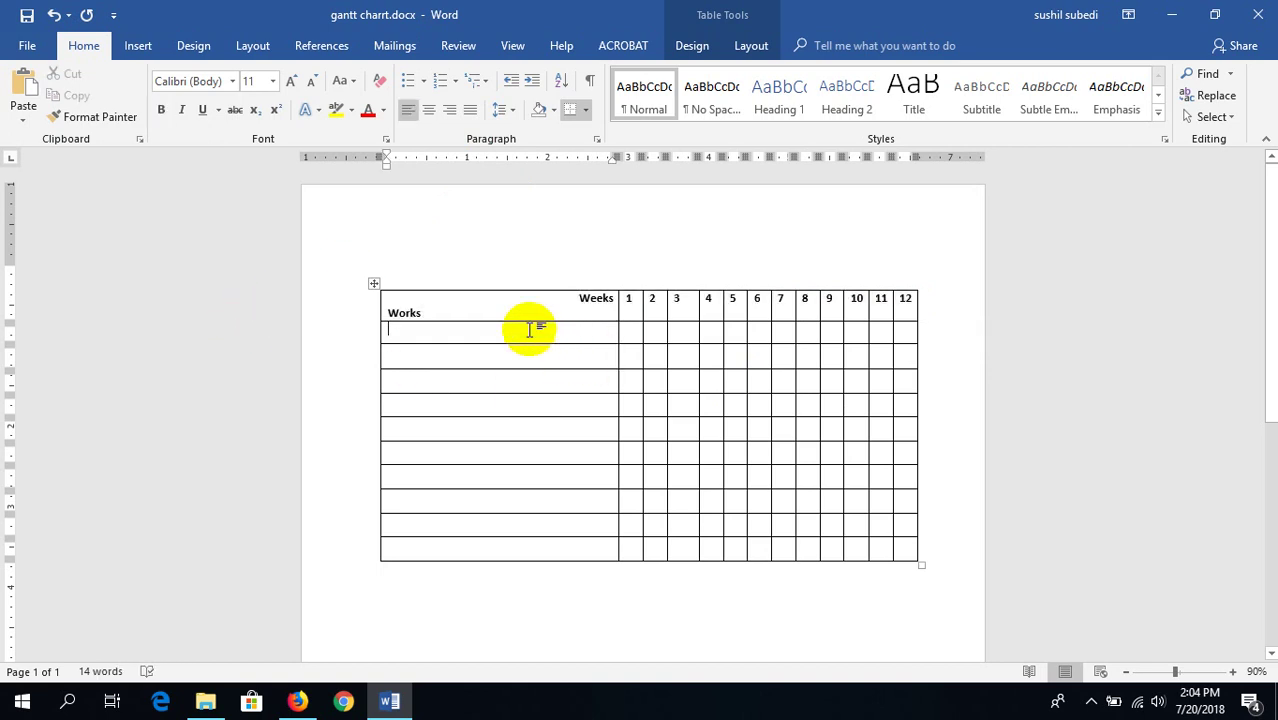
left_click(496, 271)
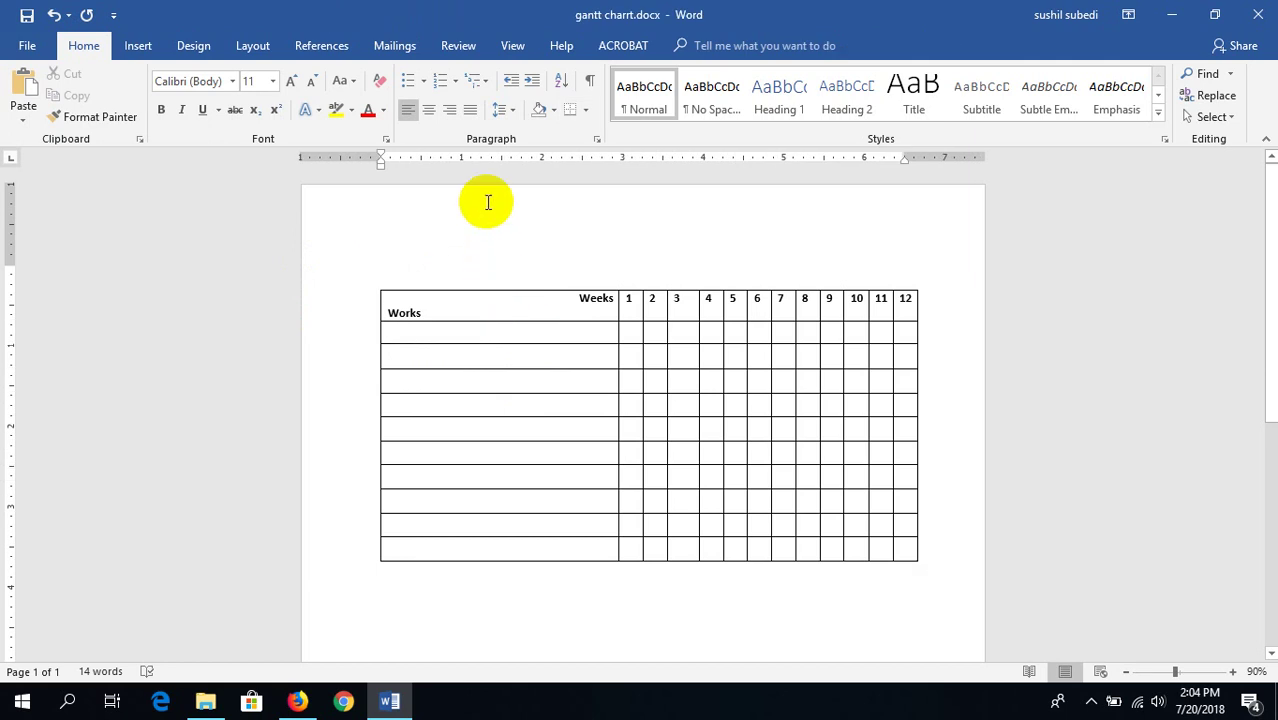
- Open the Capture.PNG reference image from the desktop and arrange it side by side with the Word document
left_click(452, 333)
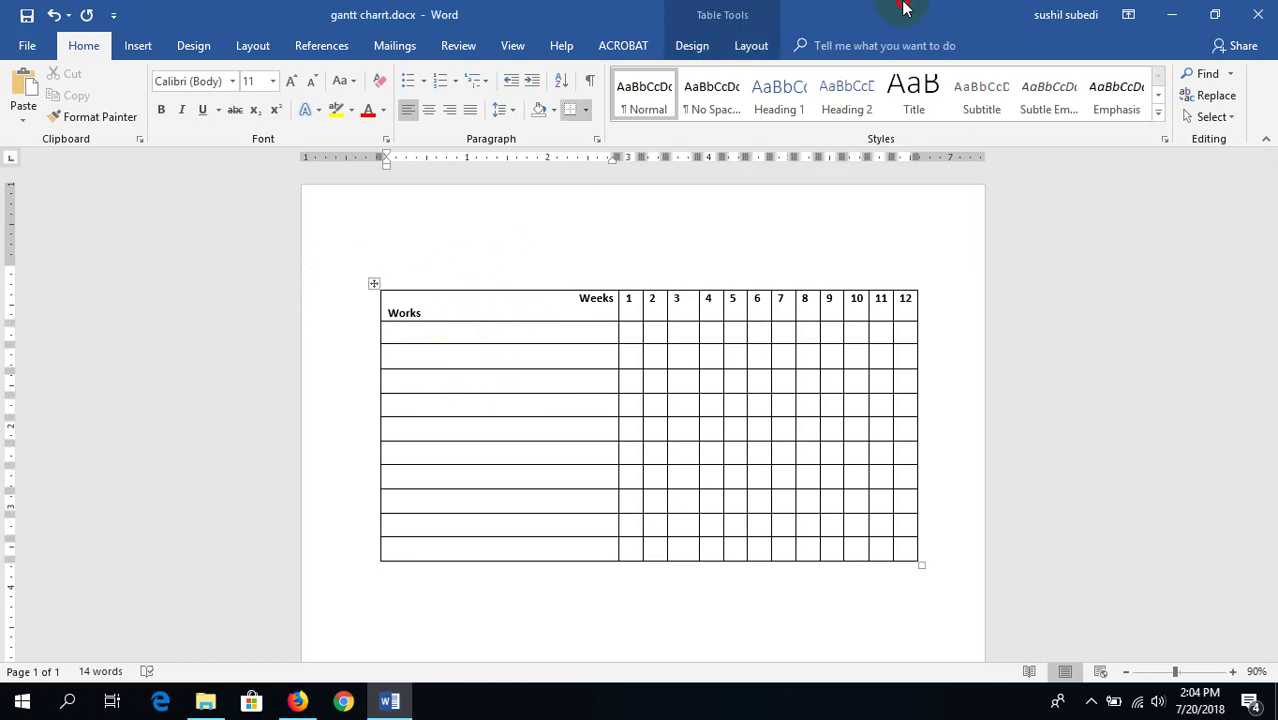
left_click_drag(904, 9, 1277, 450)
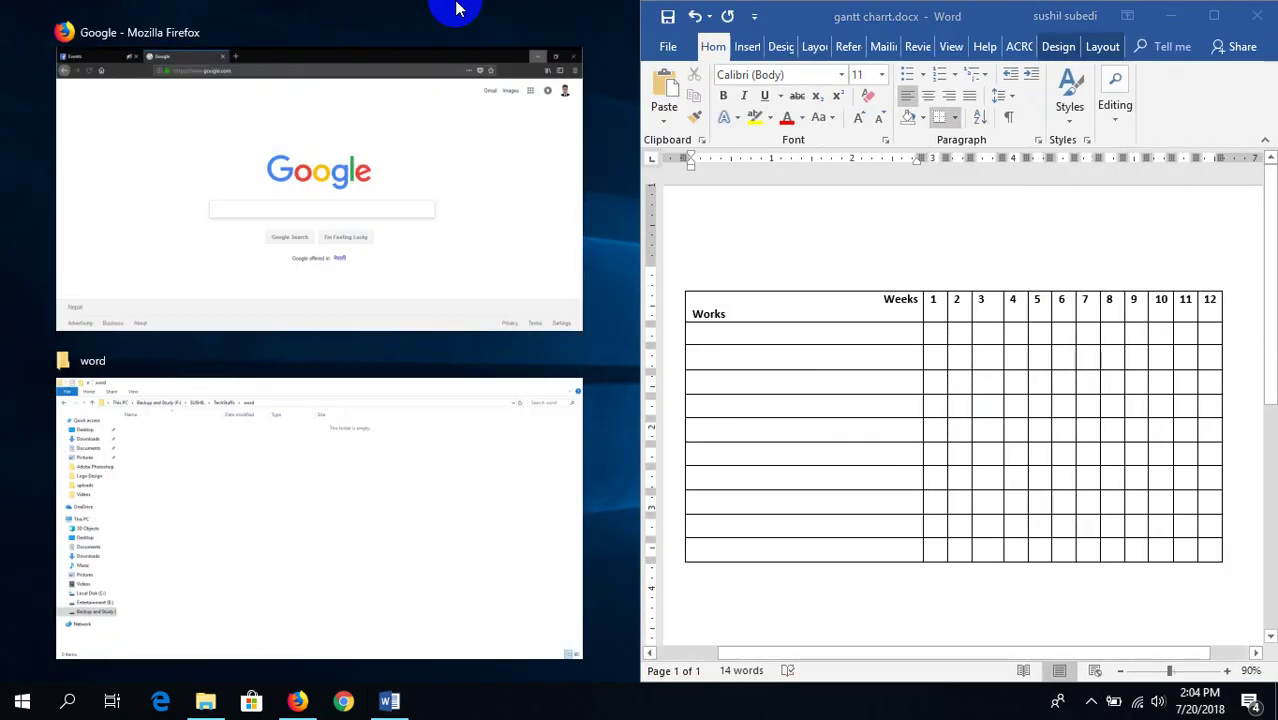
left_click(450, 12)
double_click(34, 495)
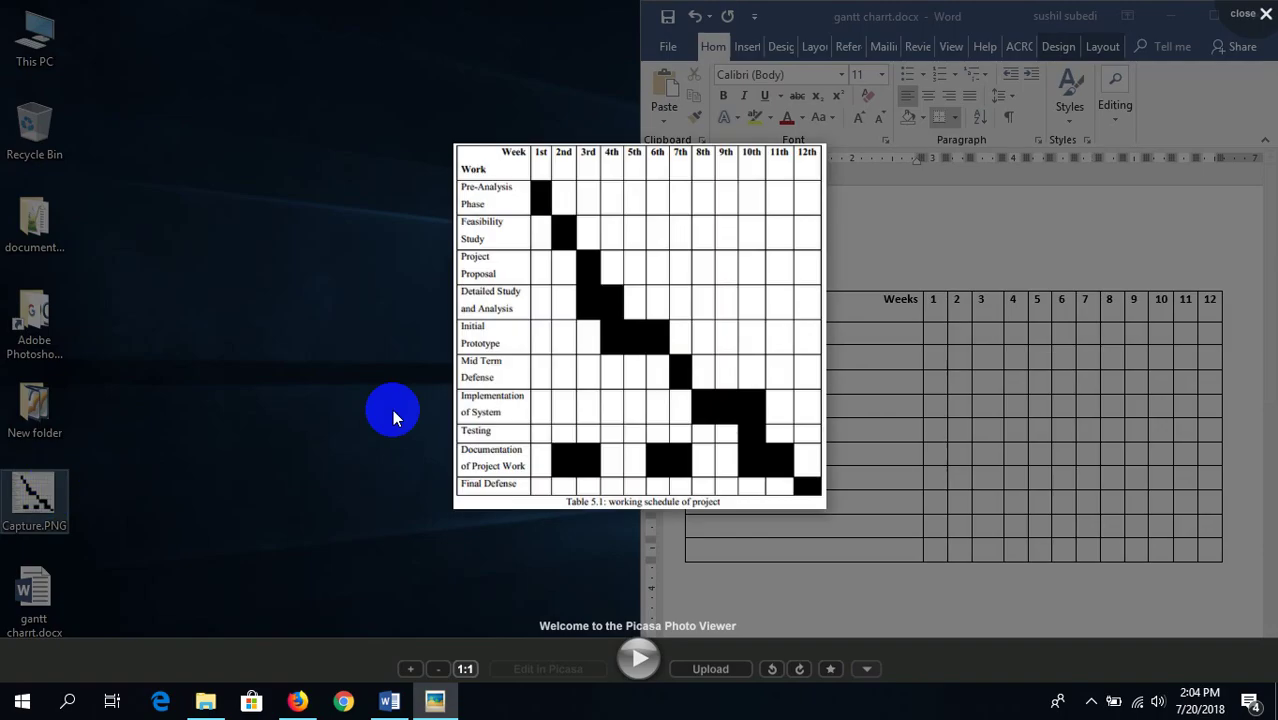
left_click_drag(558, 361, 157, 361)
left_click(539, 235)
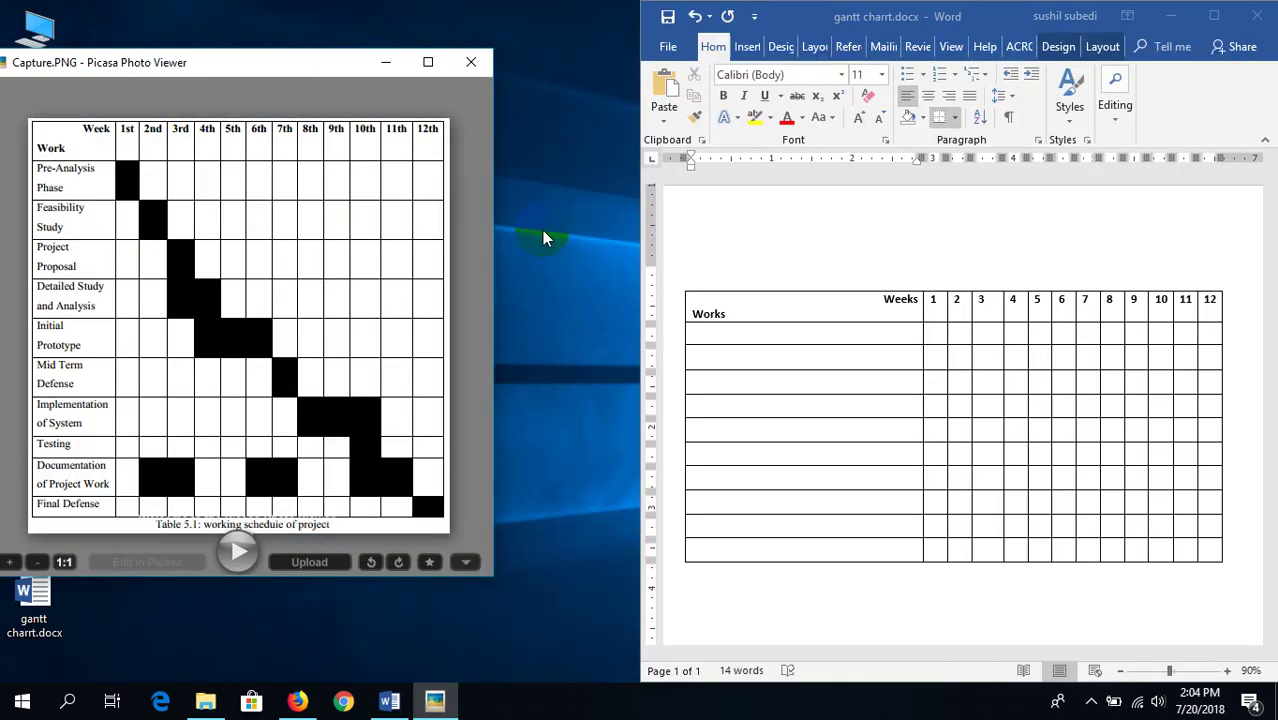
- Enter the reference image's ten task names, Pre-Analysis Phase through Final Defense, in the Works column and maximize the document window
left_click(768, 336)
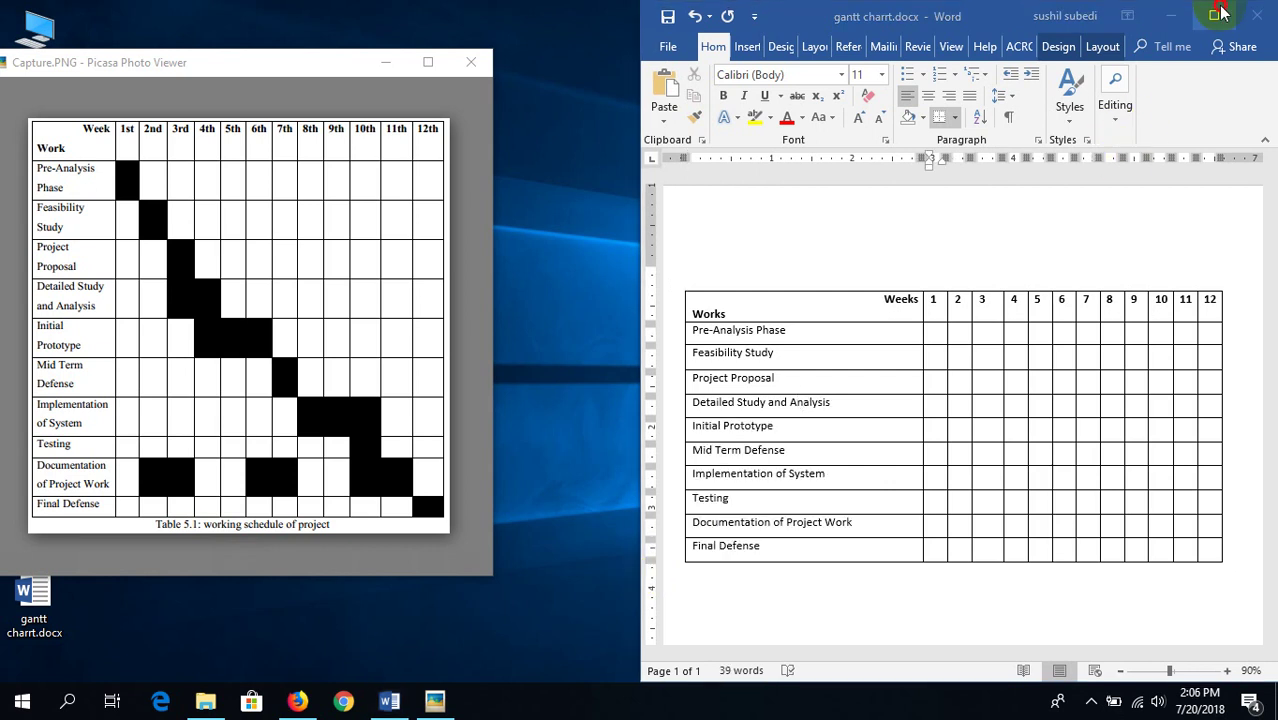
left_click(1214, 15)
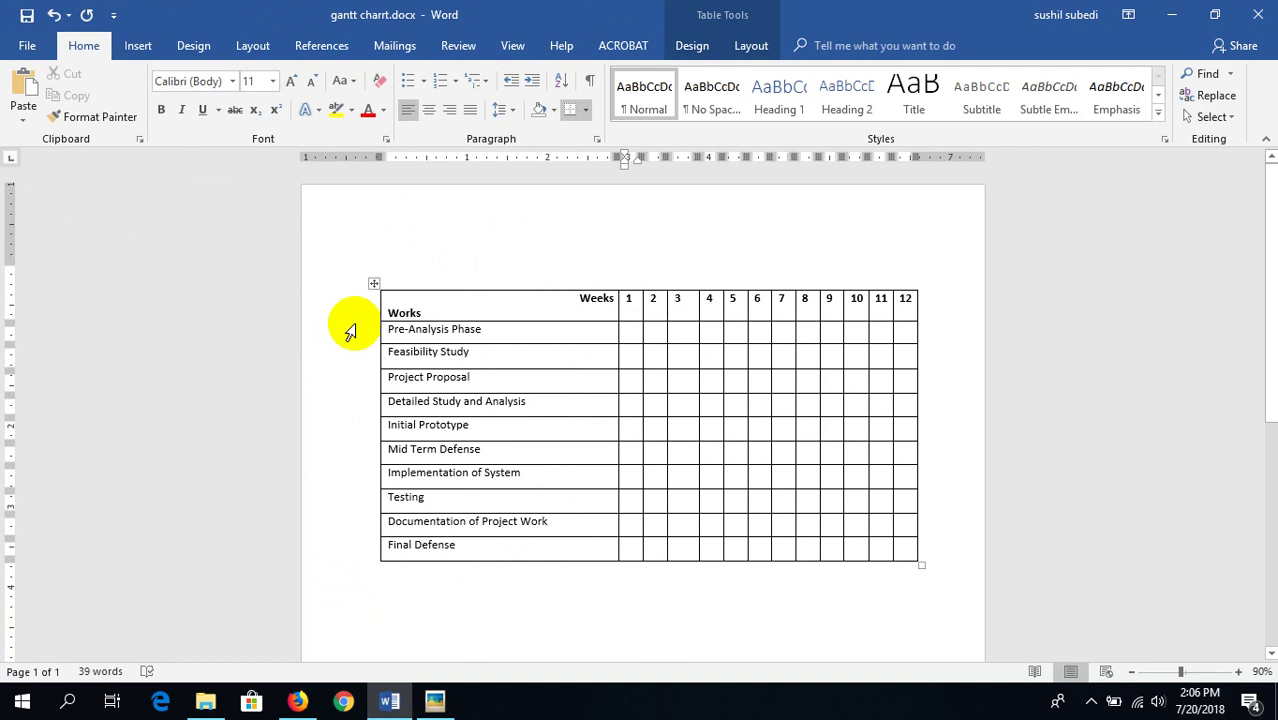
left_click(471, 556)
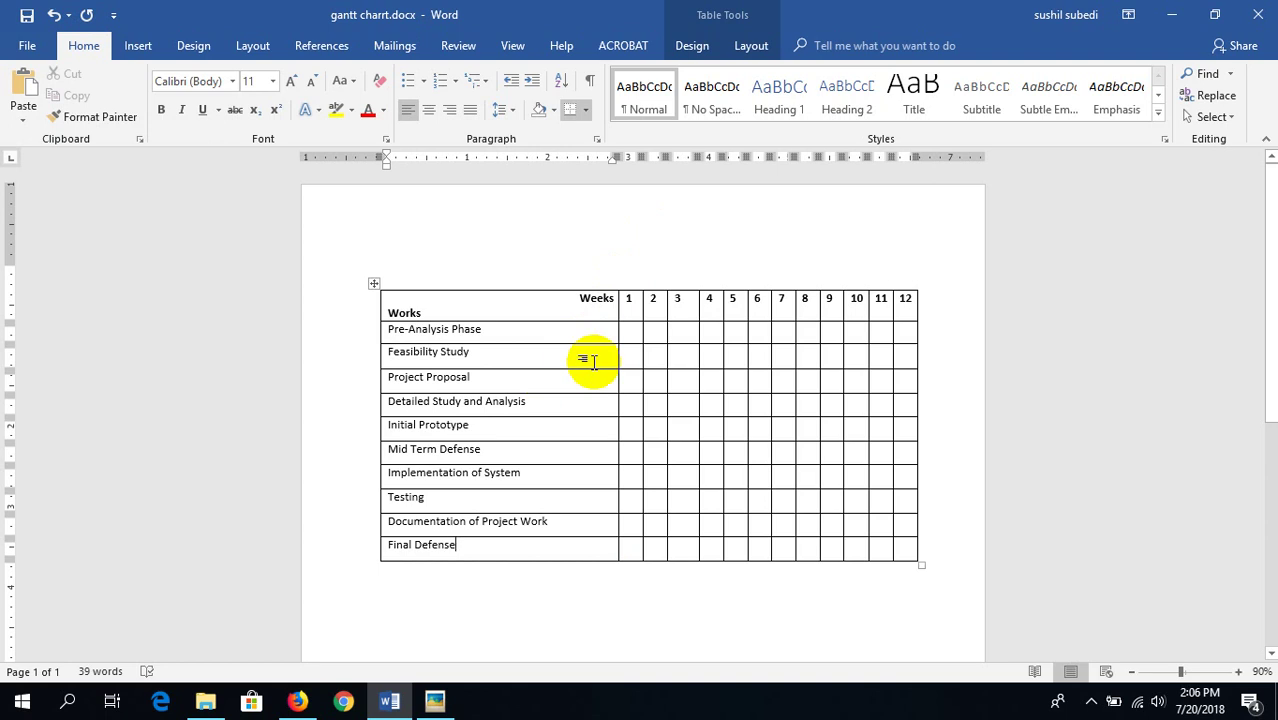
- Shade the week 1 cell of the Pre-Analysis Phase row black
mouse_move(632, 335)
left_mouse_down()
mouse_move(656, 343)
mouse_move(713, 417)
mouse_move(902, 550)
mouse_move(887, 451)
mouse_move(633, 341)
left_mouse_up()
left_click(633, 336)
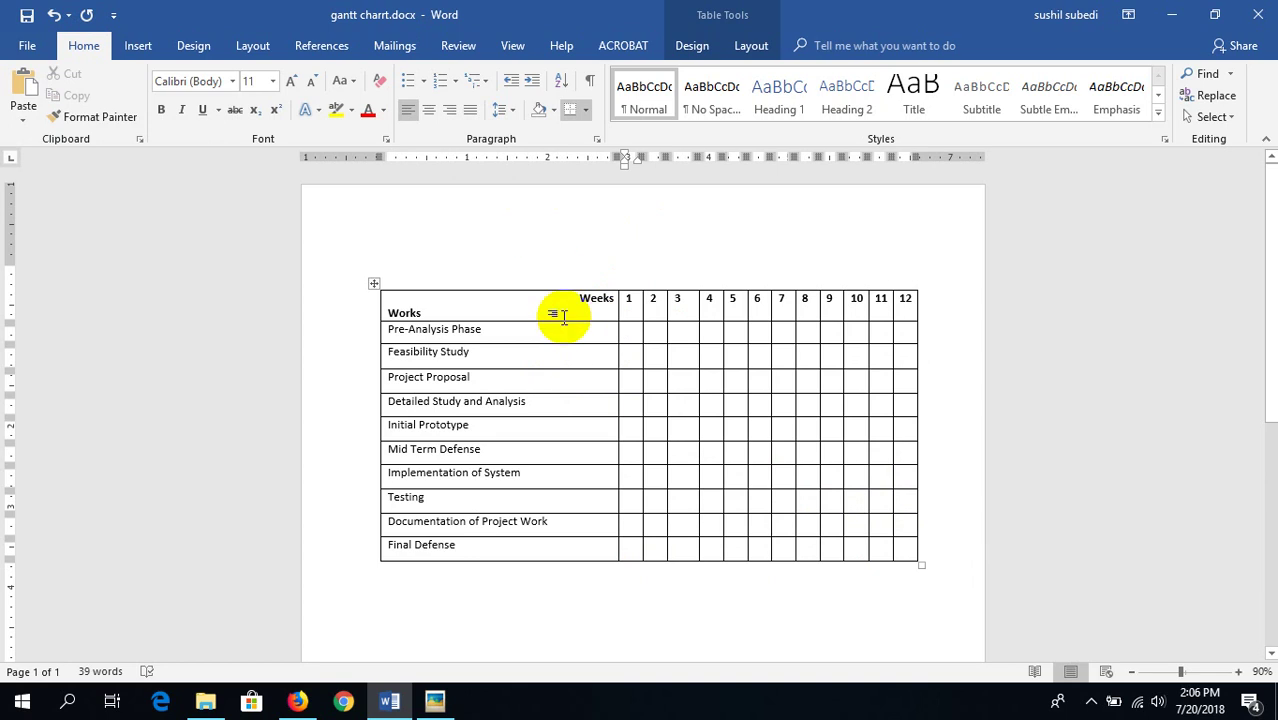
left_click(554, 110)
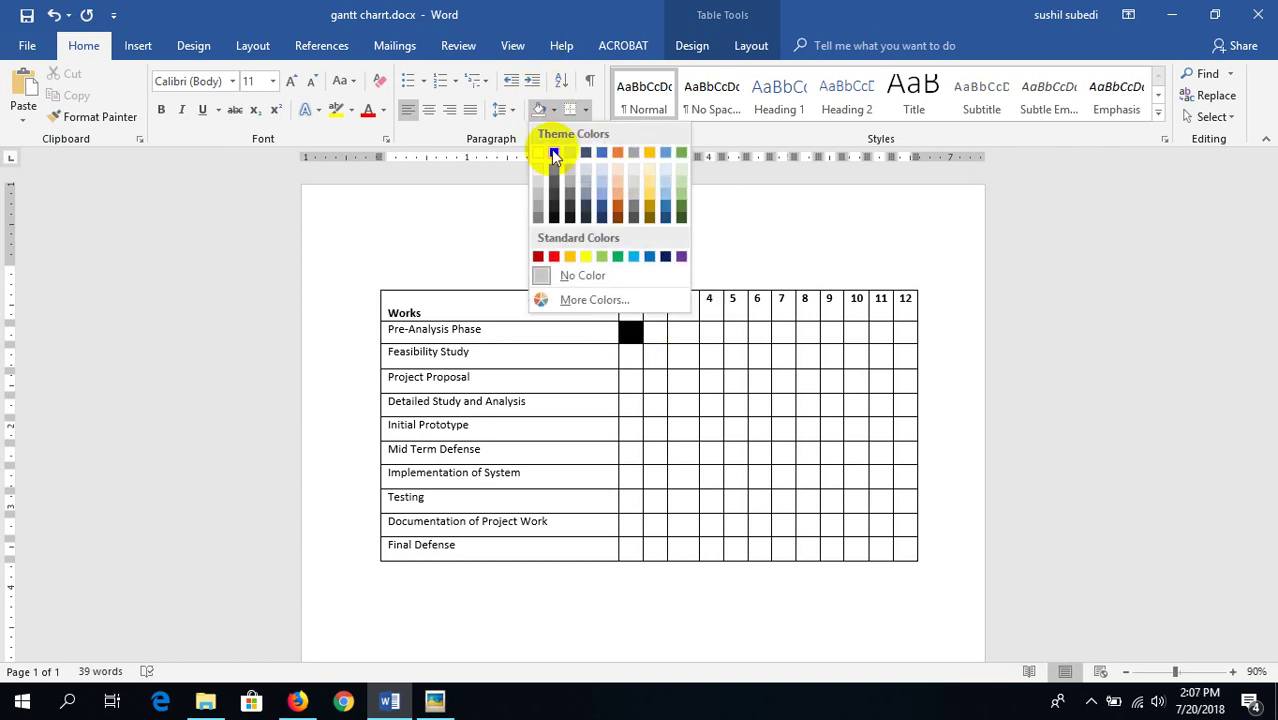
left_click(554, 150)
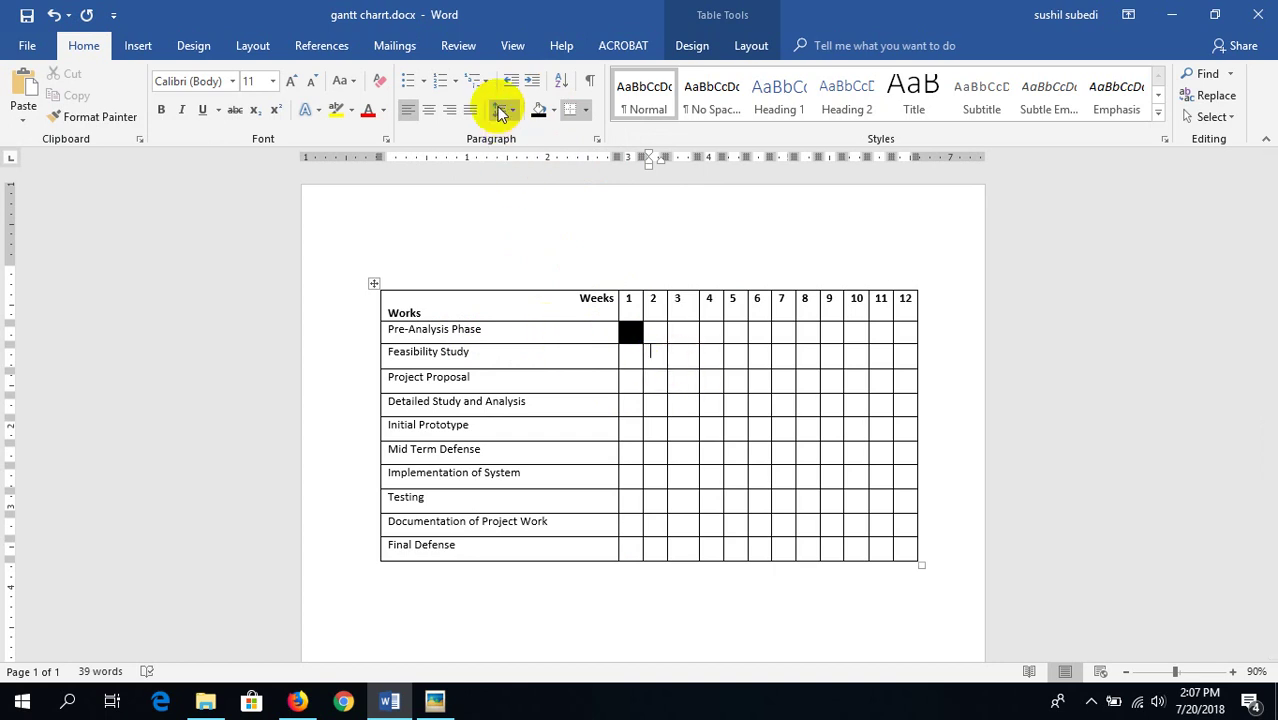
- Shade the week 2 cell of Feasibility Study and the week 3 cell of Project Proposal black
left_click(537, 111)
left_click(682, 378)
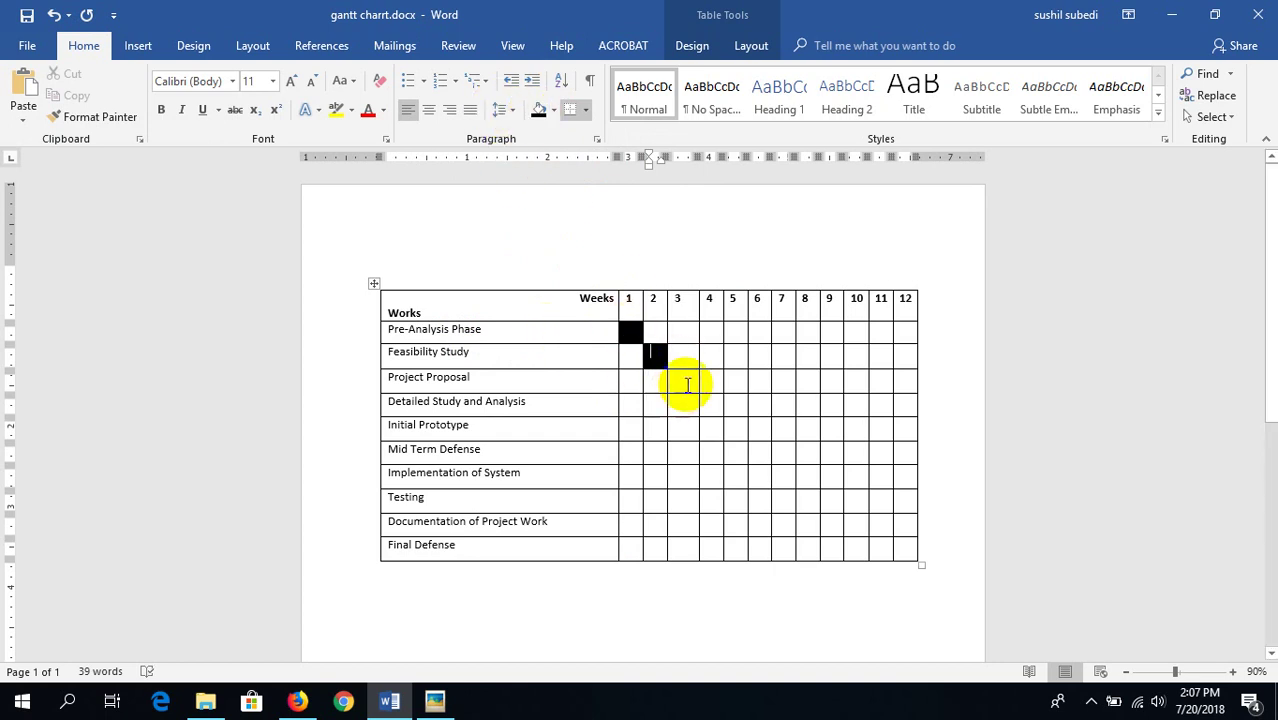
left_click(537, 111)
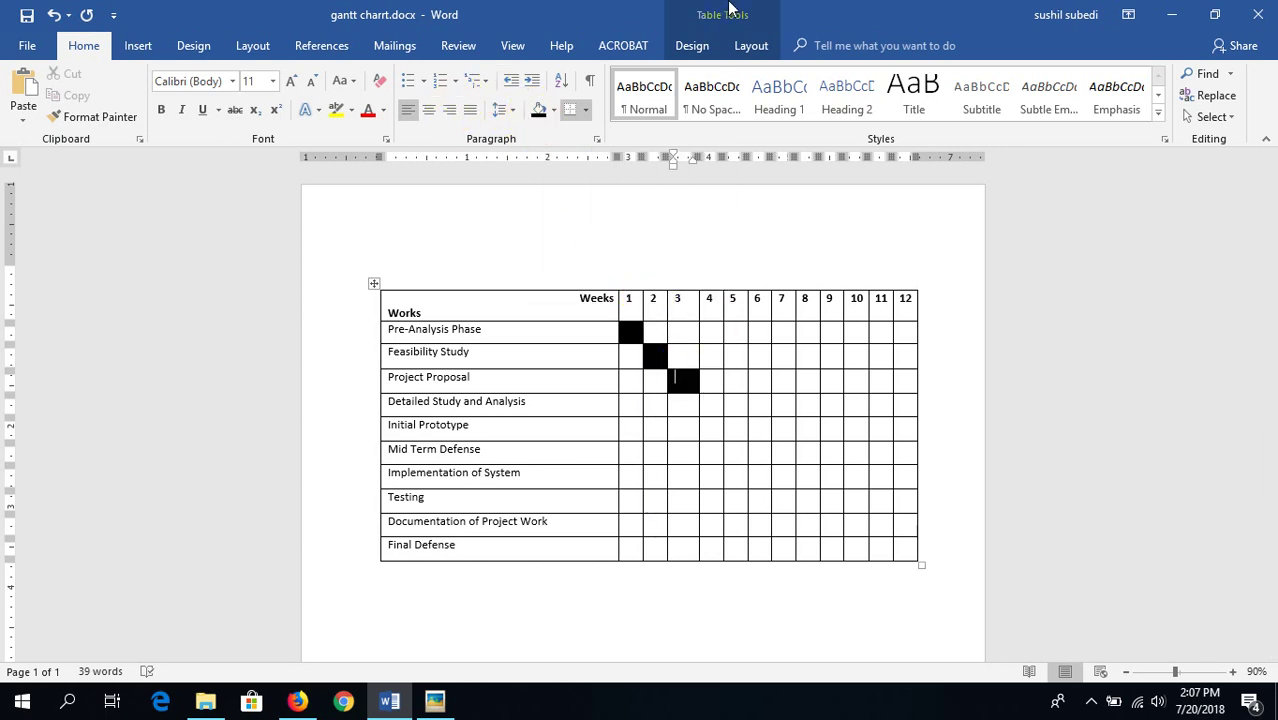
- Check the reference image and shade the week 3 and 4 cells of Detailed Study and Analysis black
left_click_drag(729, 8, 814, 8)
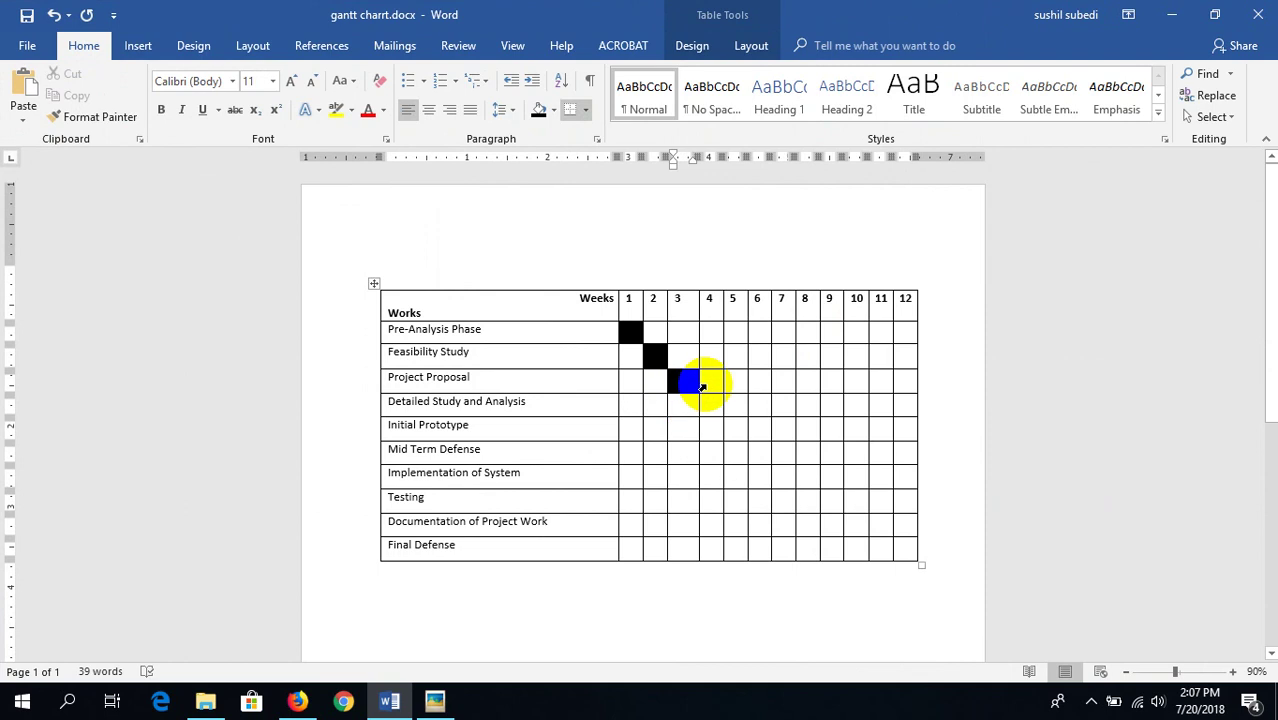
double_click(707, 9)
left_click_drag(824, 12, 941, 158)
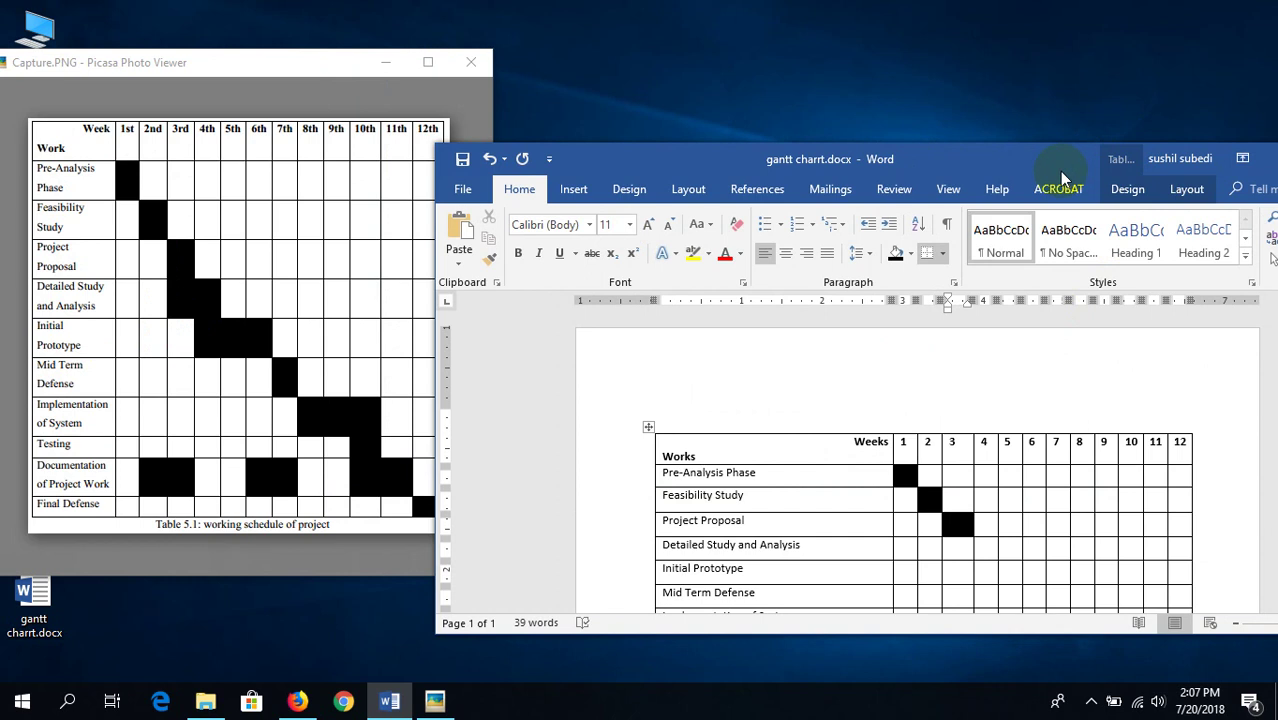
left_click_drag(1059, 168, 780, 2)
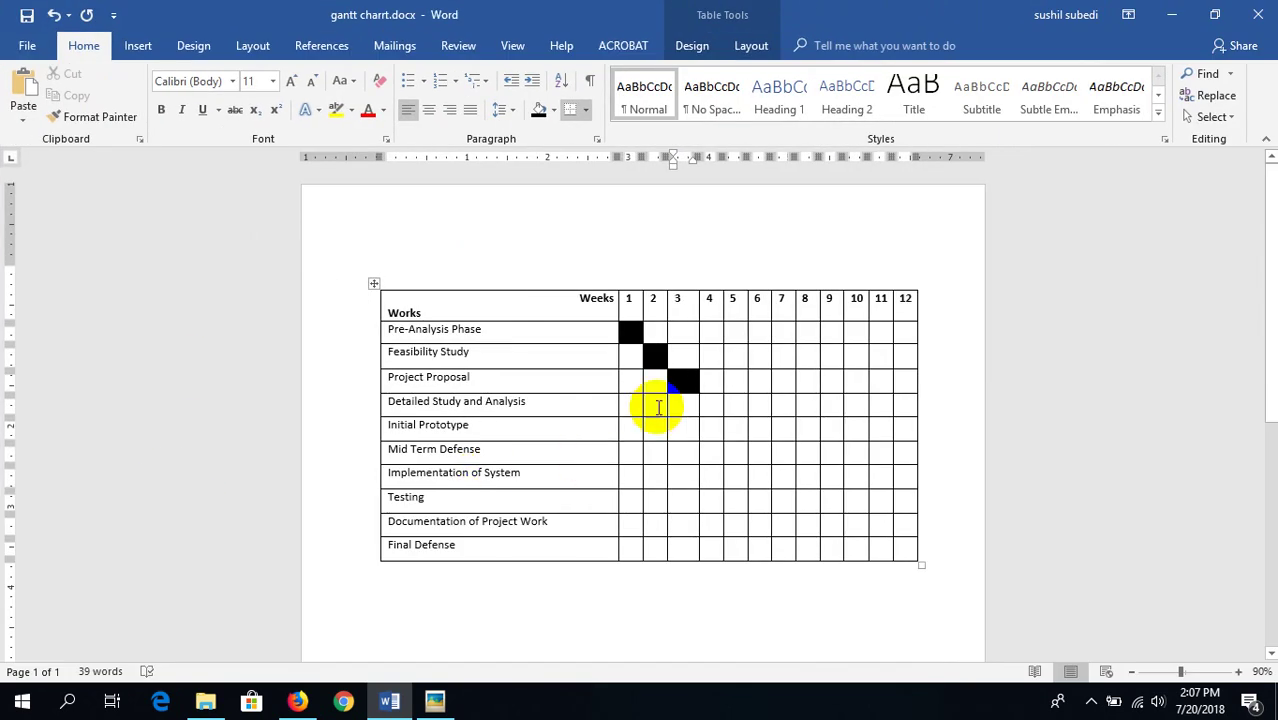
left_click(672, 408)
left_click(676, 411)
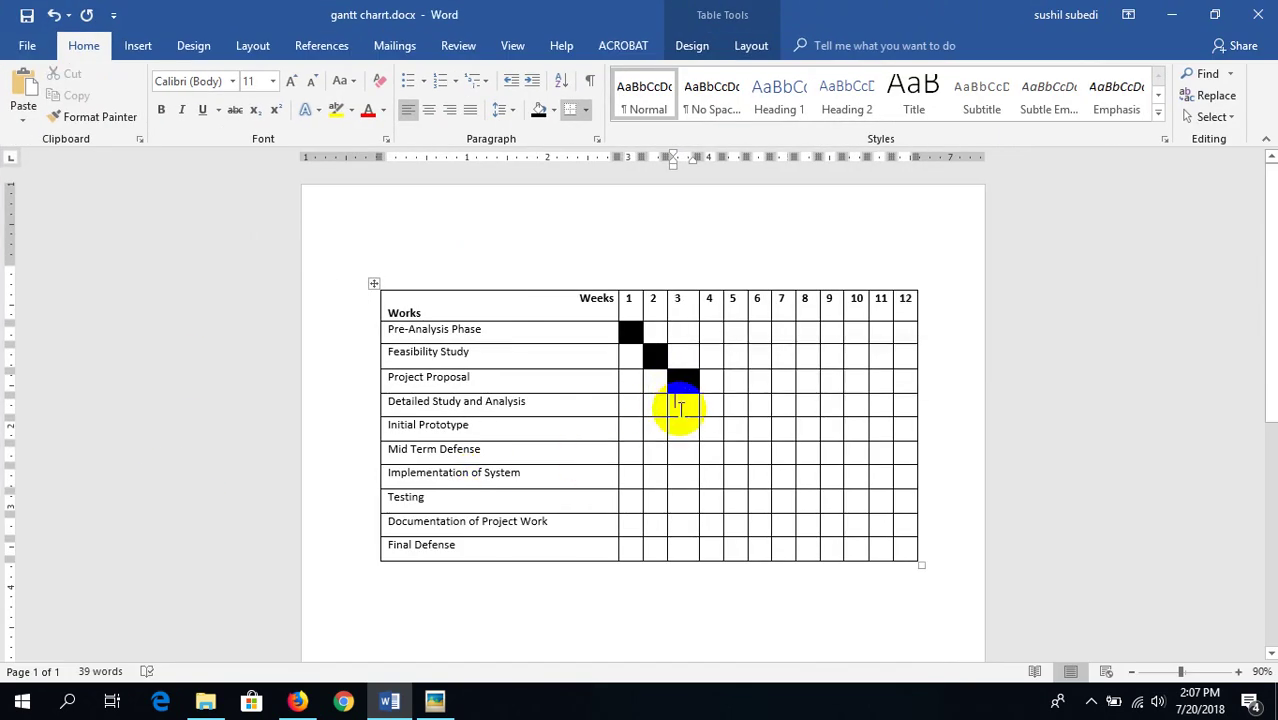
left_click(538, 110)
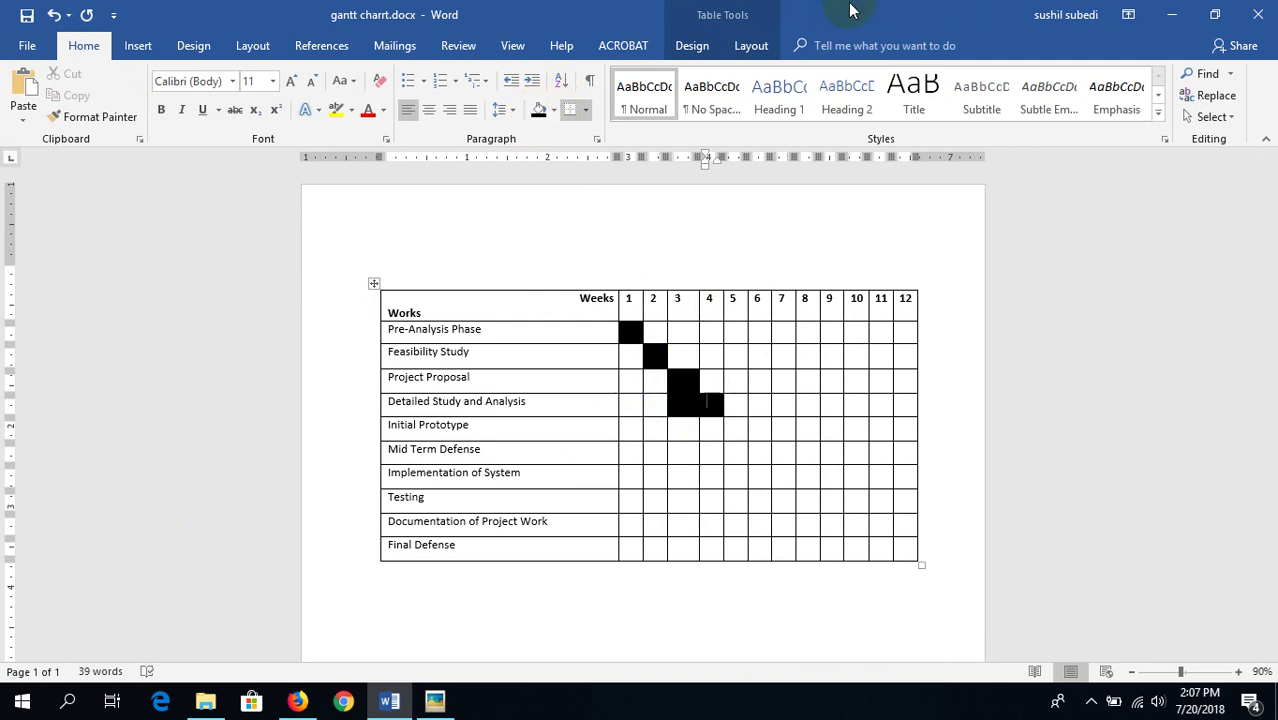
- Shade the week 4 to 6 cells of the Initial Prototype row black
left_click_drag(876, 12, 722, 8)
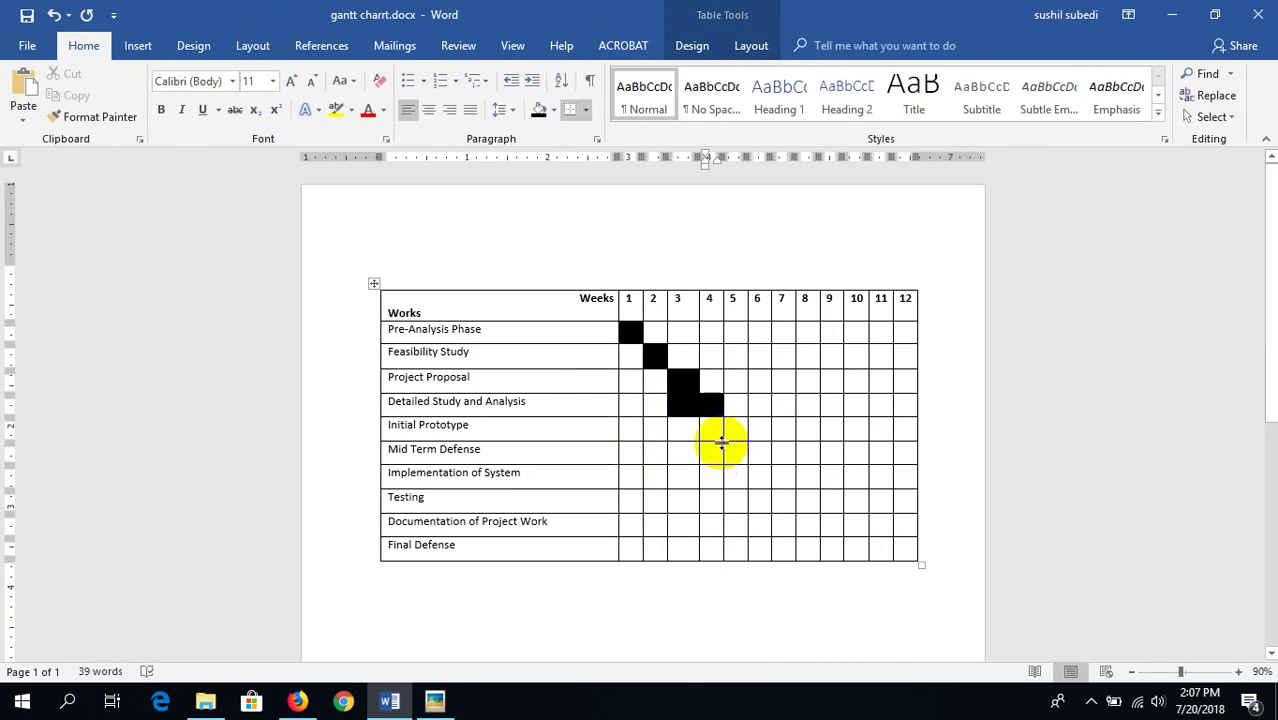
left_click_drag(719, 428, 765, 428)
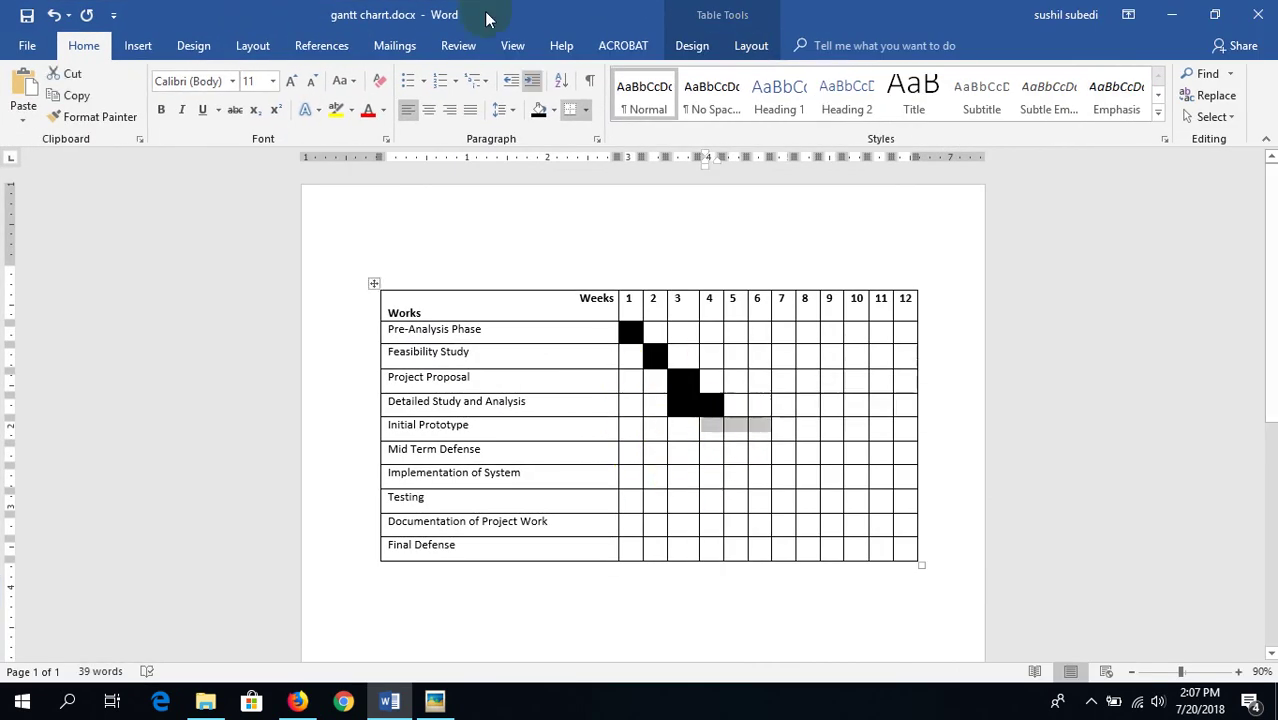
left_click(535, 115)
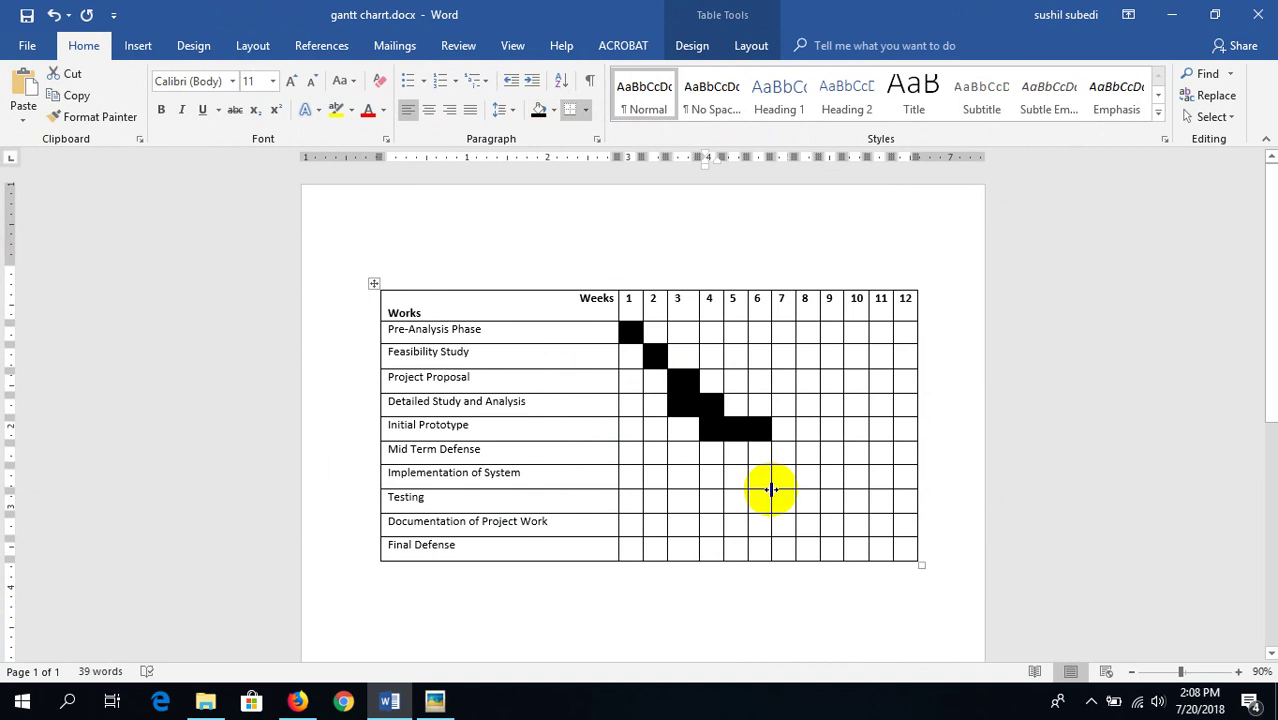
- Place the document window beside the reference image and shade the week 7 cell of the Mid Term Defense row black
left_click_drag(878, 10, 943, 96)
scroll(941, 391, "down", 2)
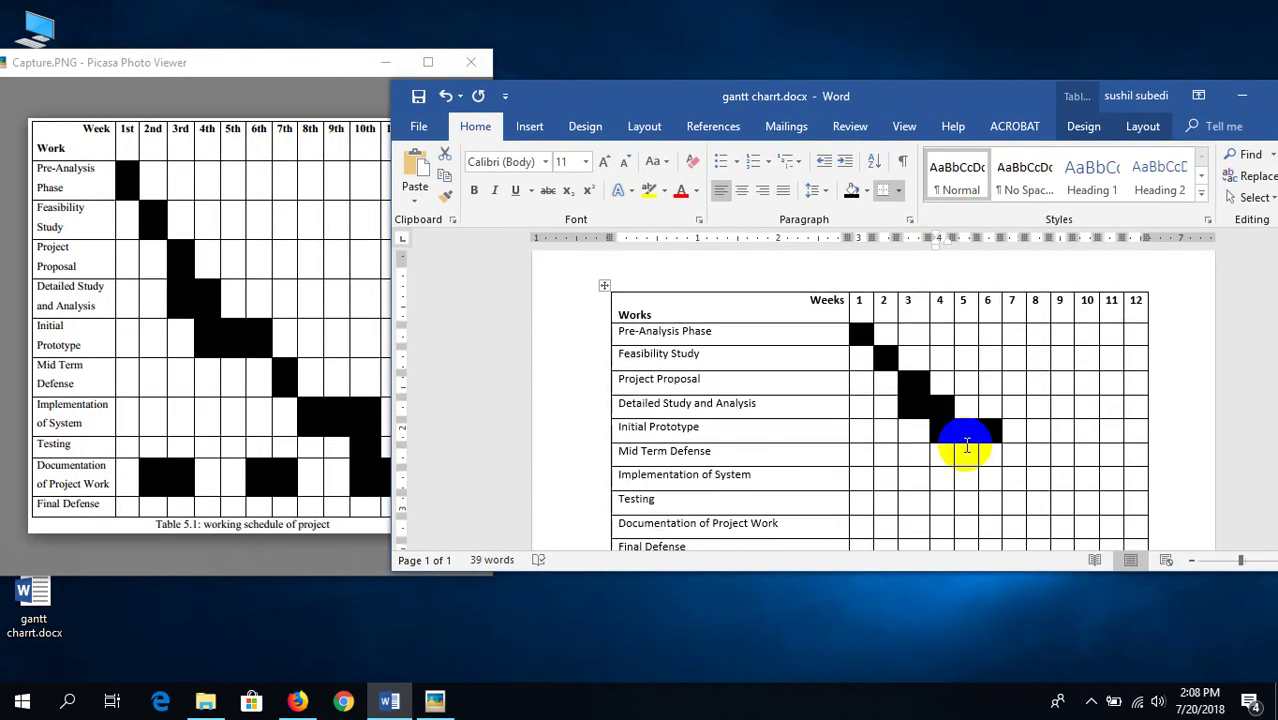
left_click(1017, 459)
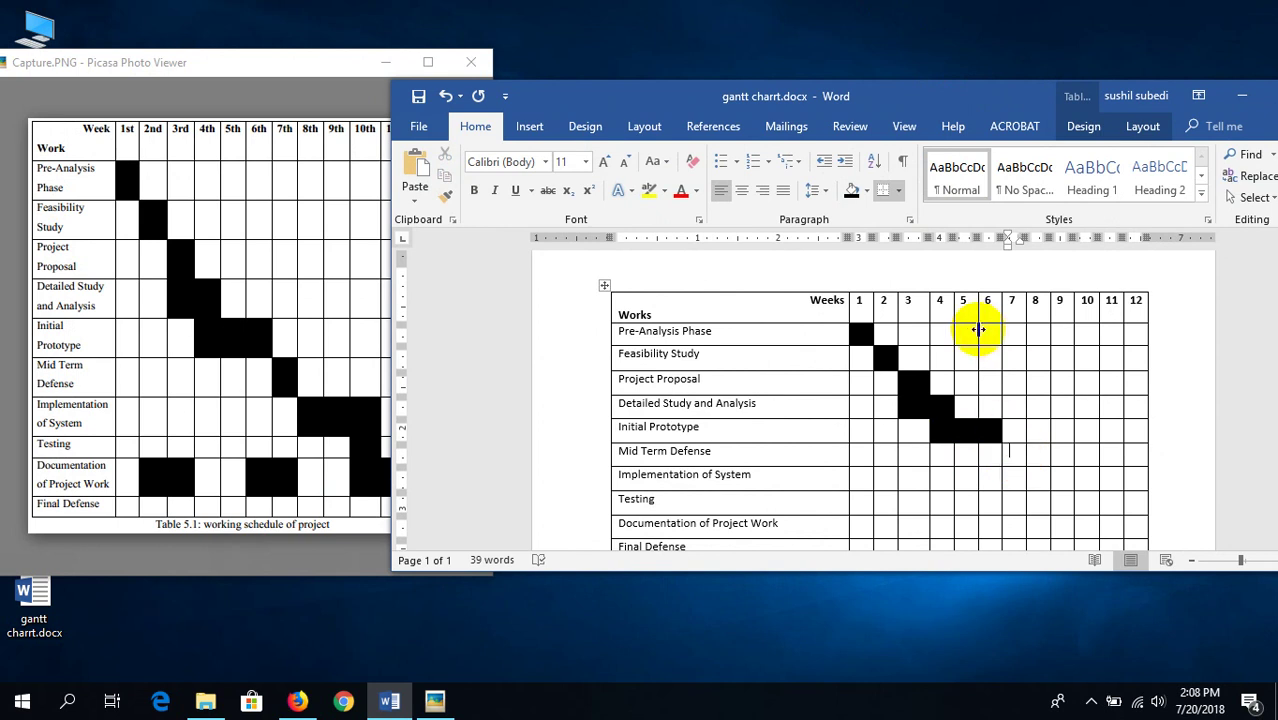
left_click(853, 194)
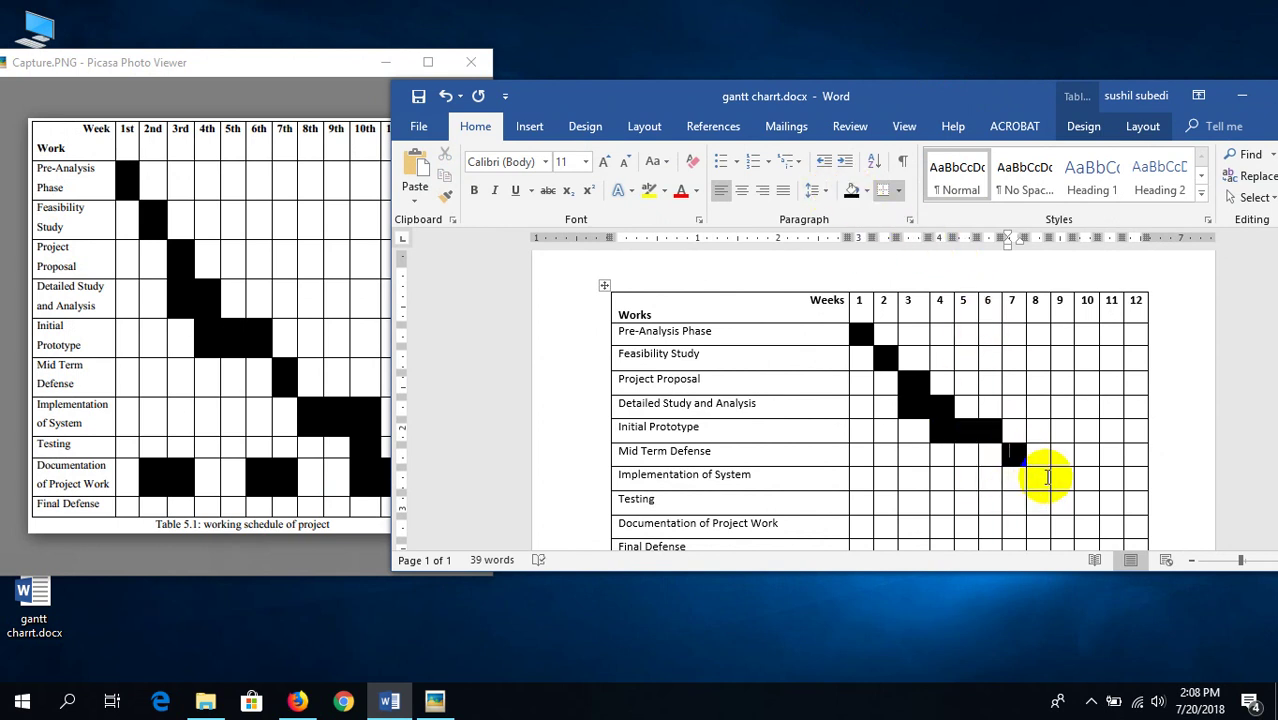
- Shade the week 8 to 10 cells of Implementation of System and the week 10 cell of Testing black
left_click_drag(1040, 477, 1090, 481)
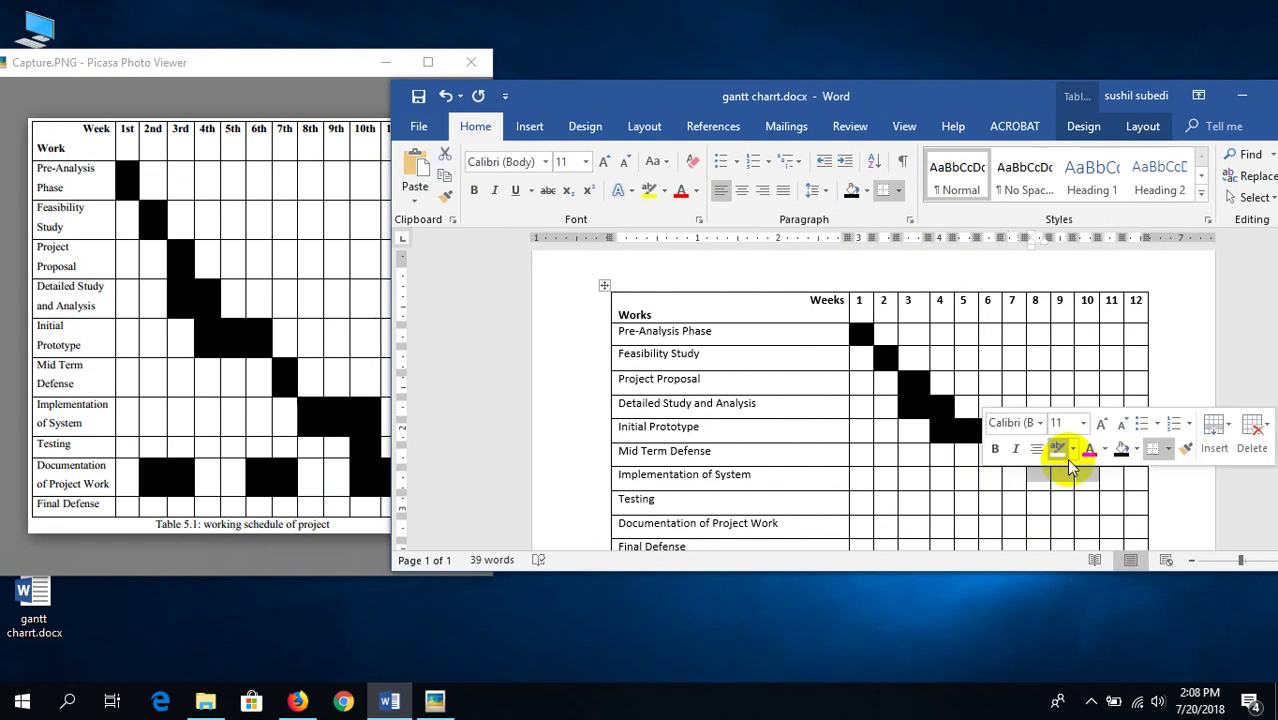
left_click(851, 190)
left_click(245, 415)
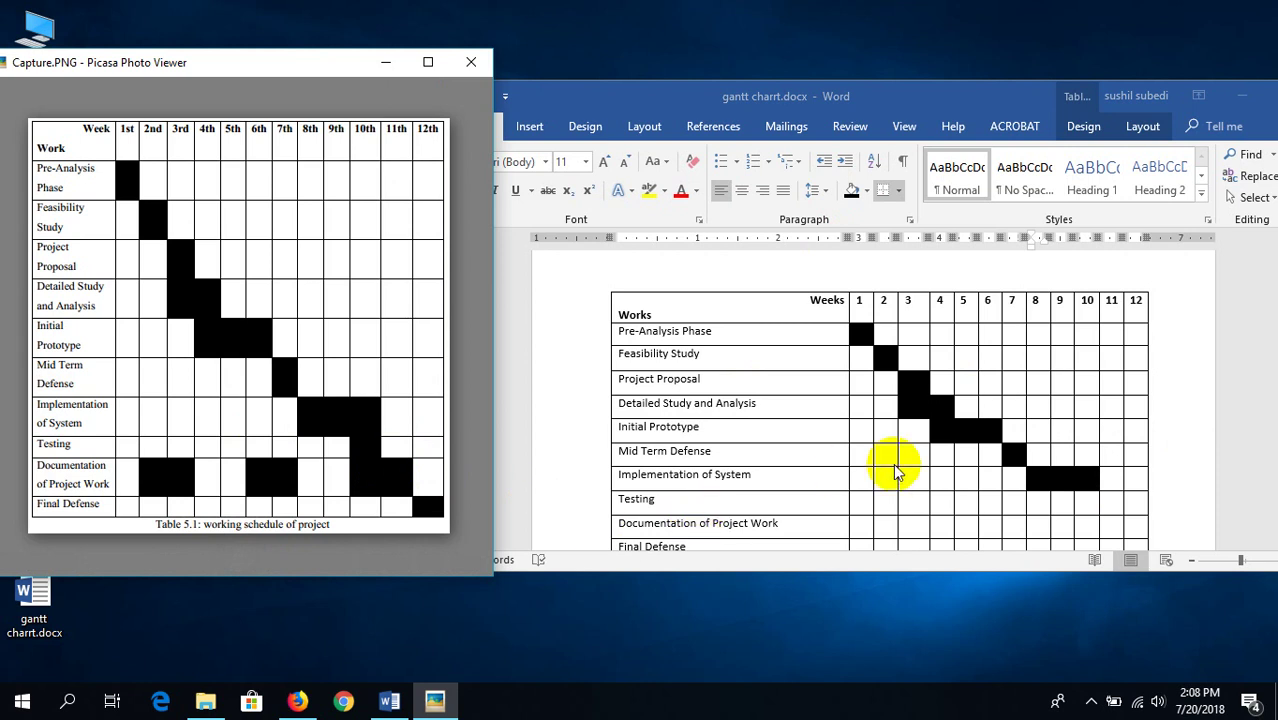
left_click(1088, 500)
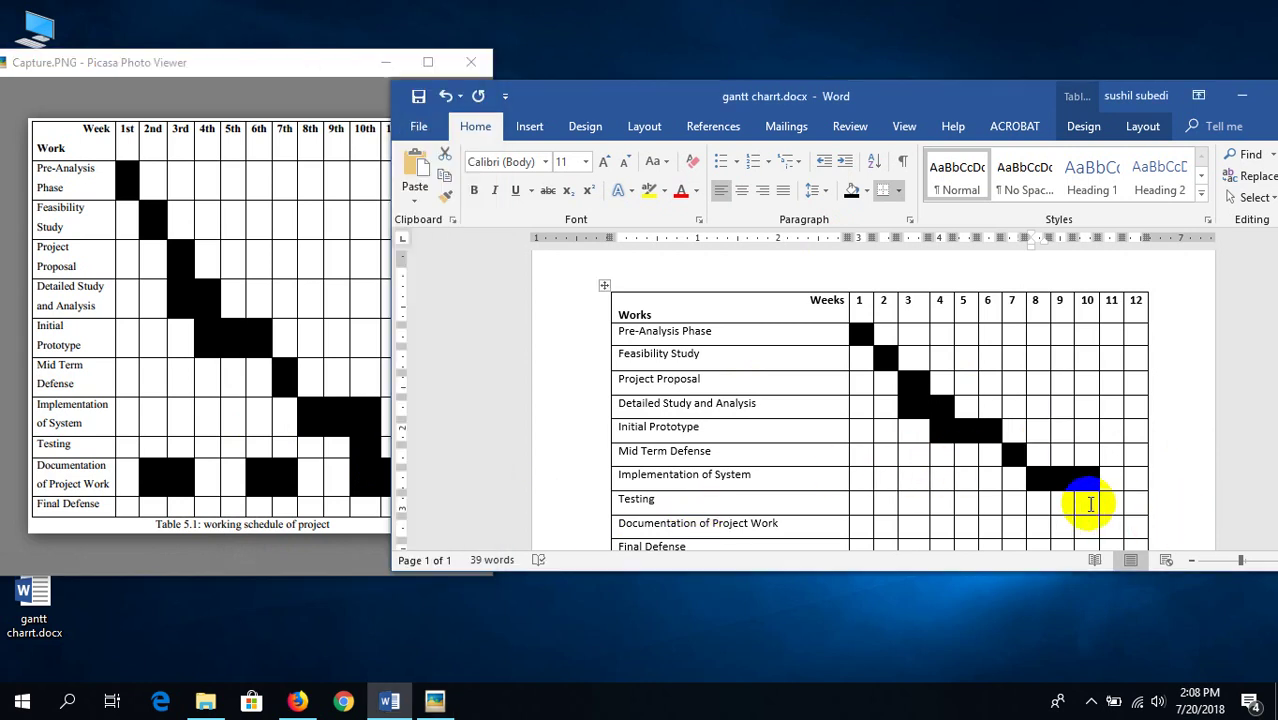
left_click(851, 190)
scroll(1108, 504, "down", 1)
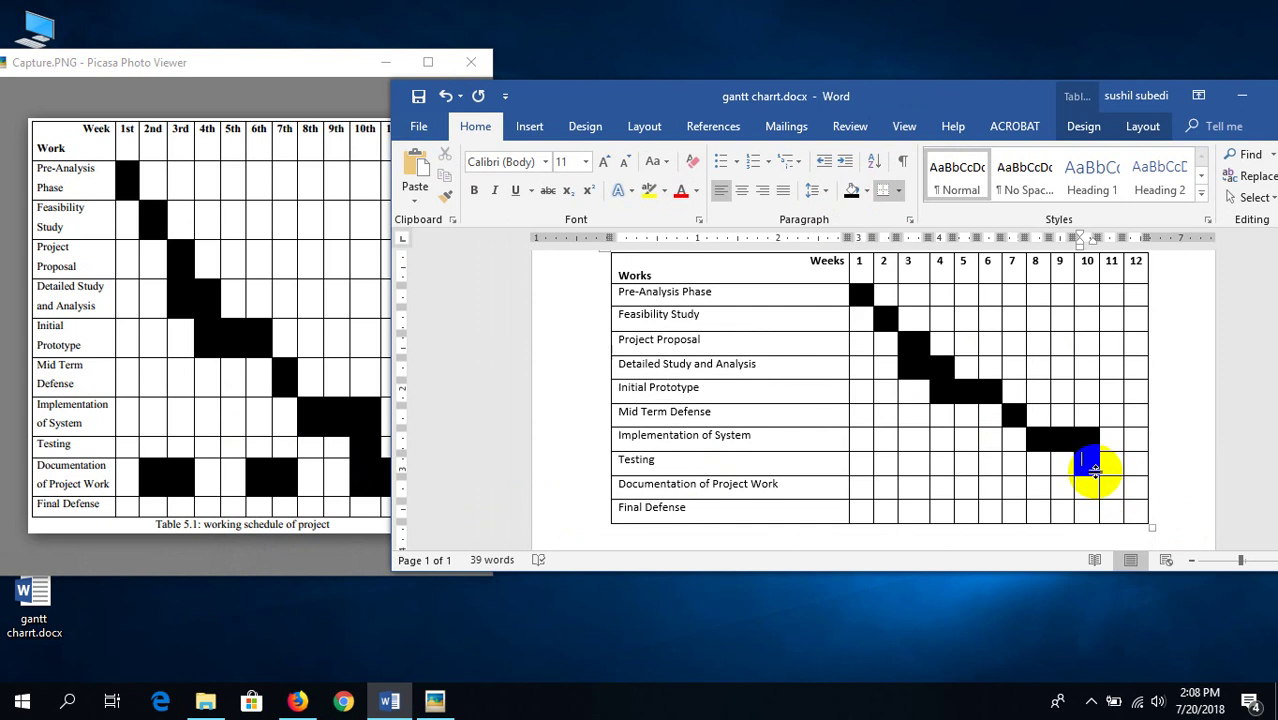
- Check the reference image and shade the week 2, 3, 6 and 7 cells of Documentation of Project Work black
left_click(208, 385)
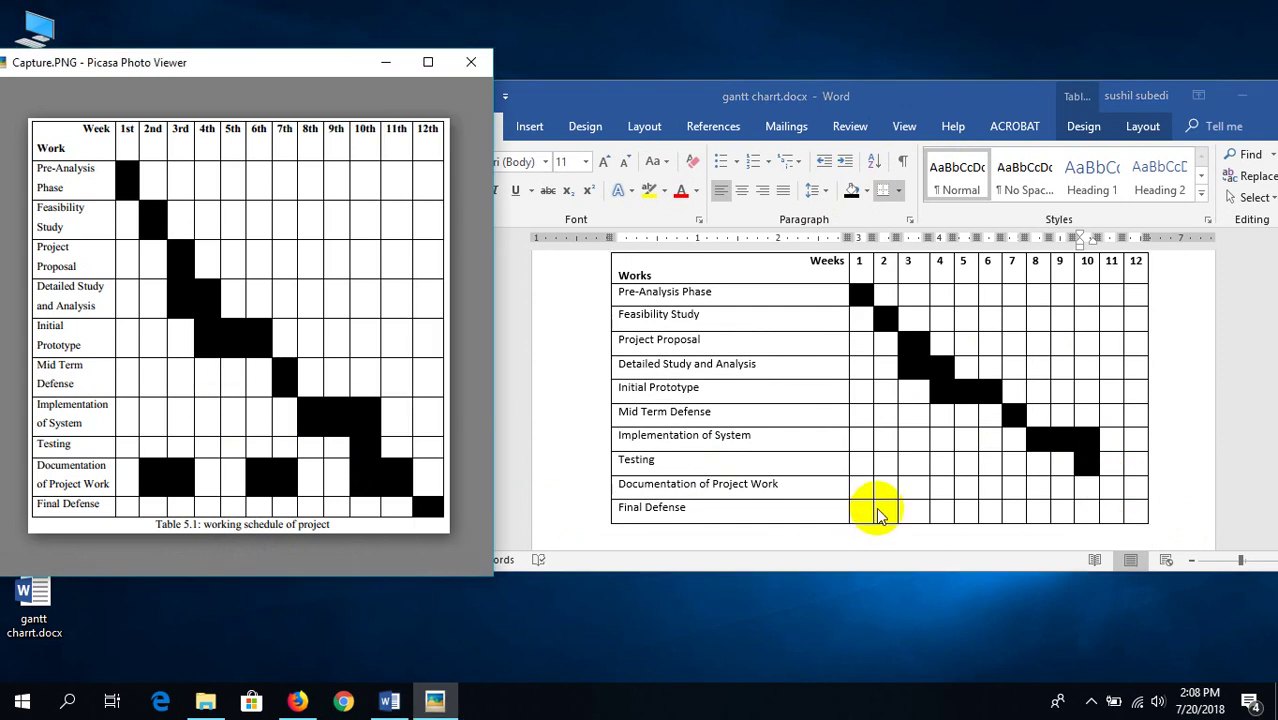
left_click(905, 486)
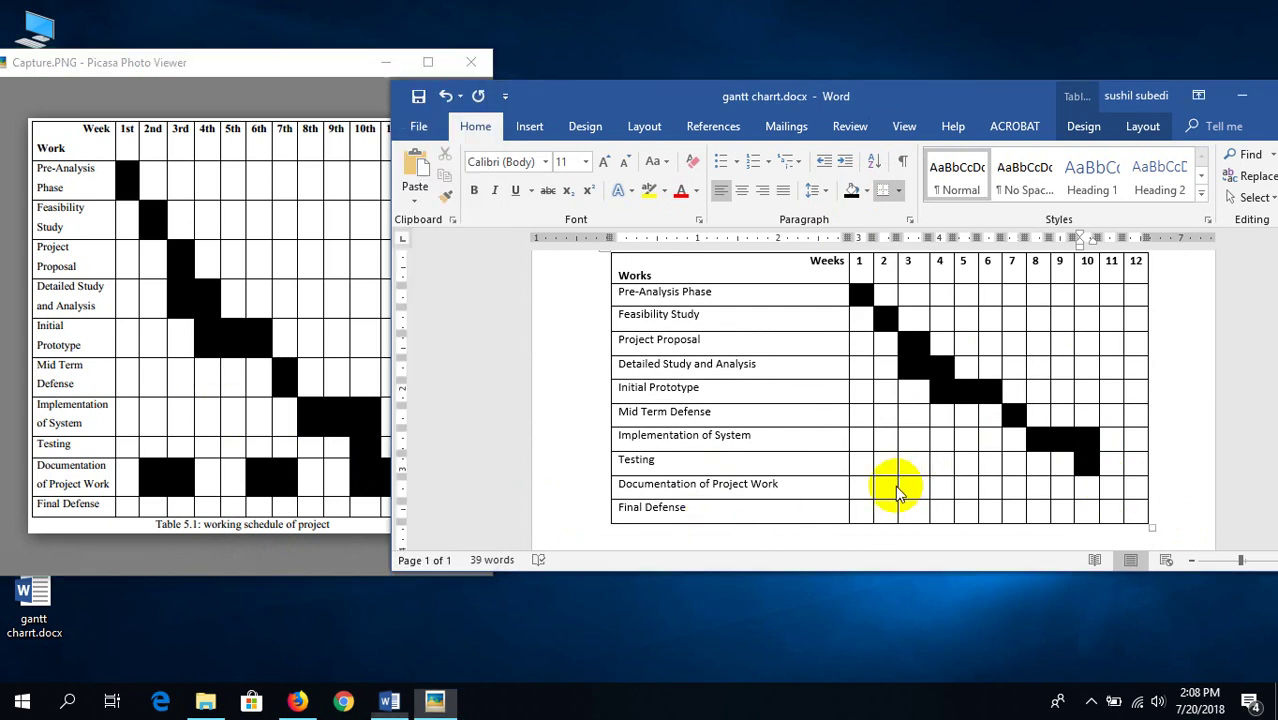
left_click(852, 192)
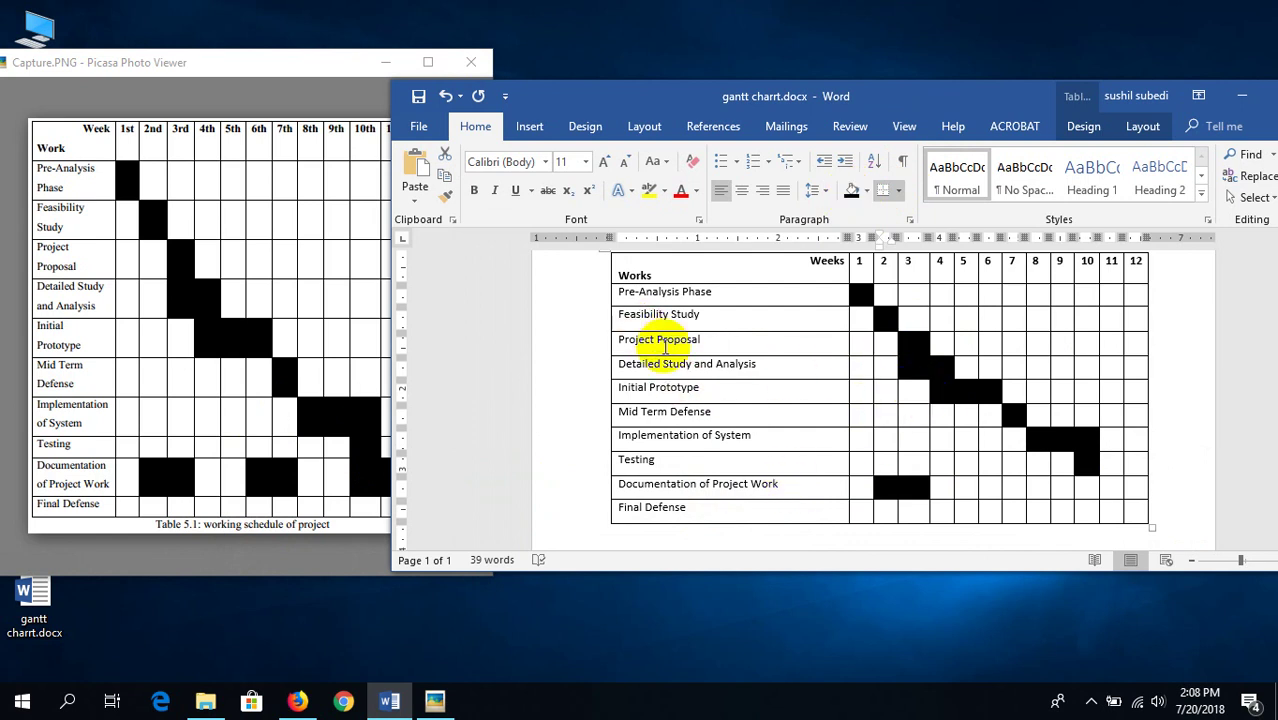
left_click(928, 345)
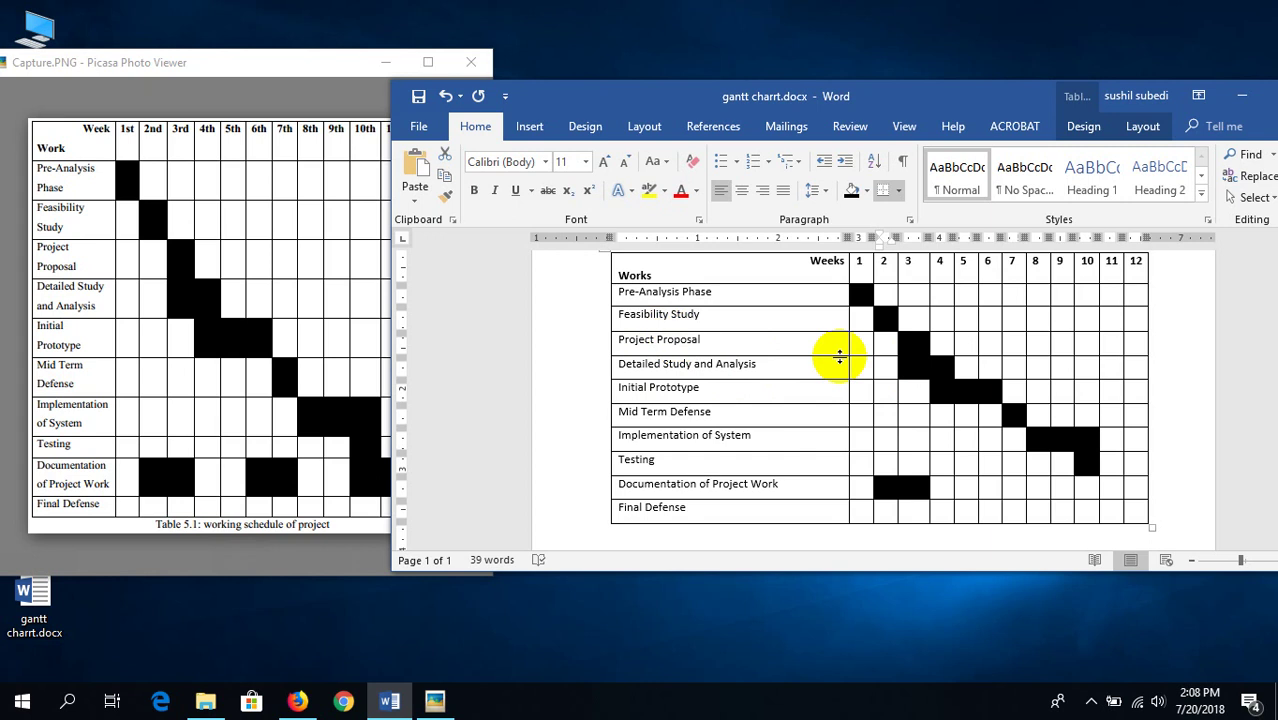
left_click(945, 388)
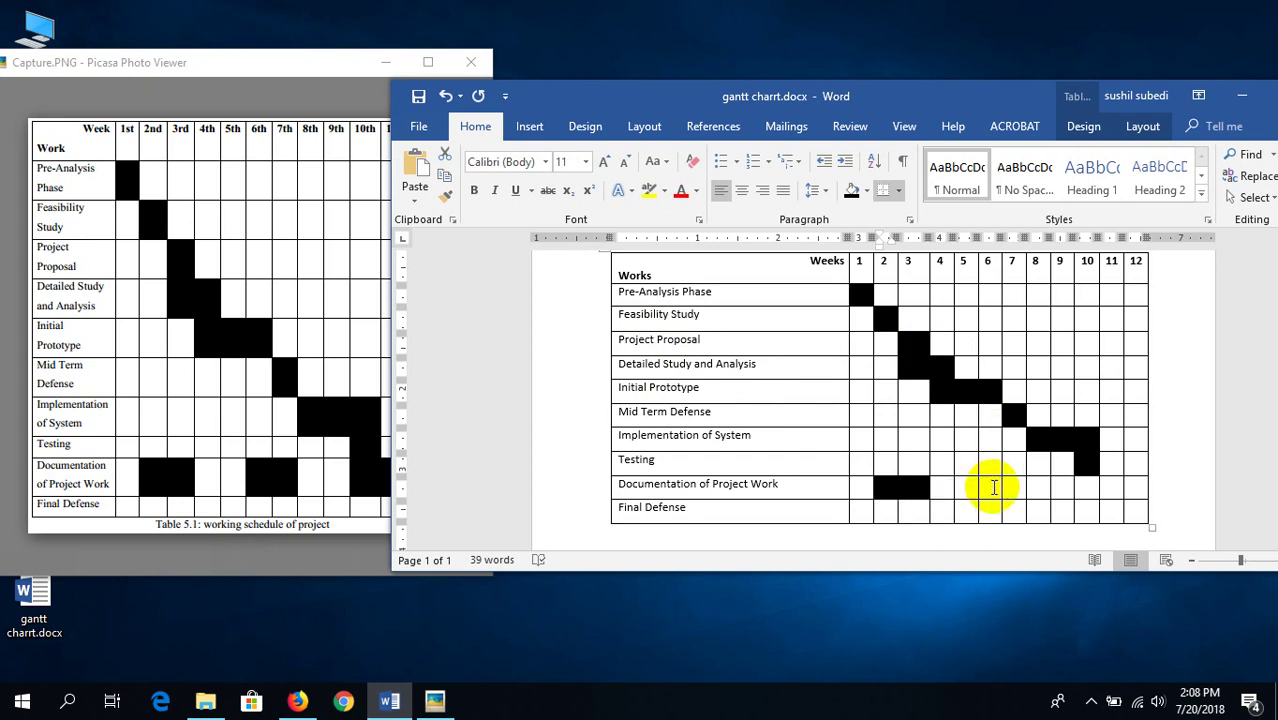
left_click_drag(996, 486, 1008, 484)
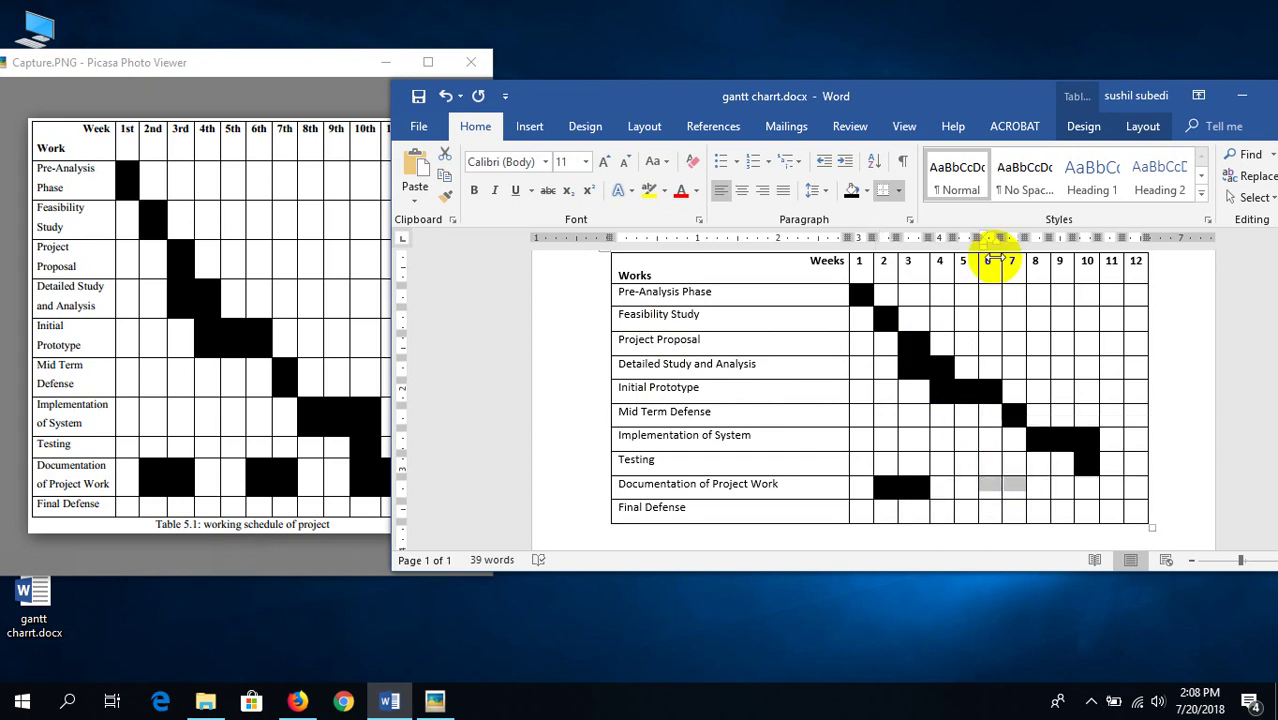
left_click(851, 193)
- Shade the week 10 and 11 cells of Documentation of Project Work and the week 12 cell of Final Defense black
left_click(262, 464)
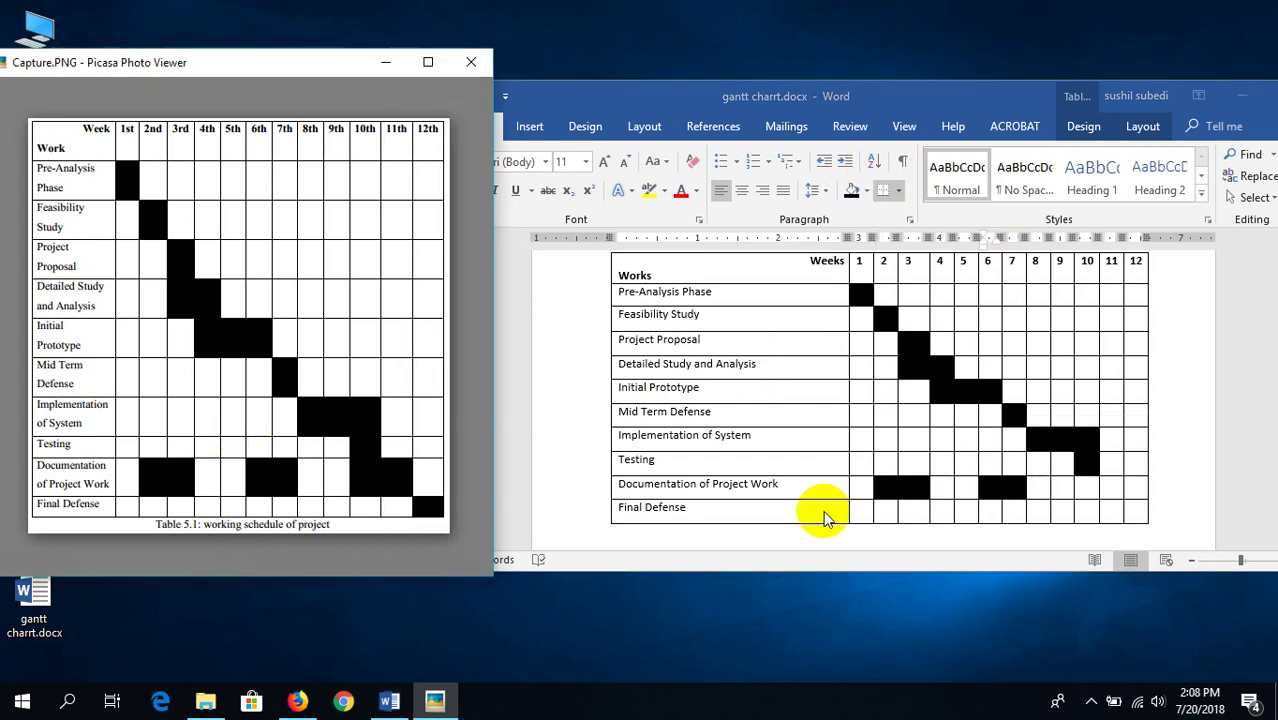
left_click(1068, 494)
left_click_drag(1078, 488, 1108, 487)
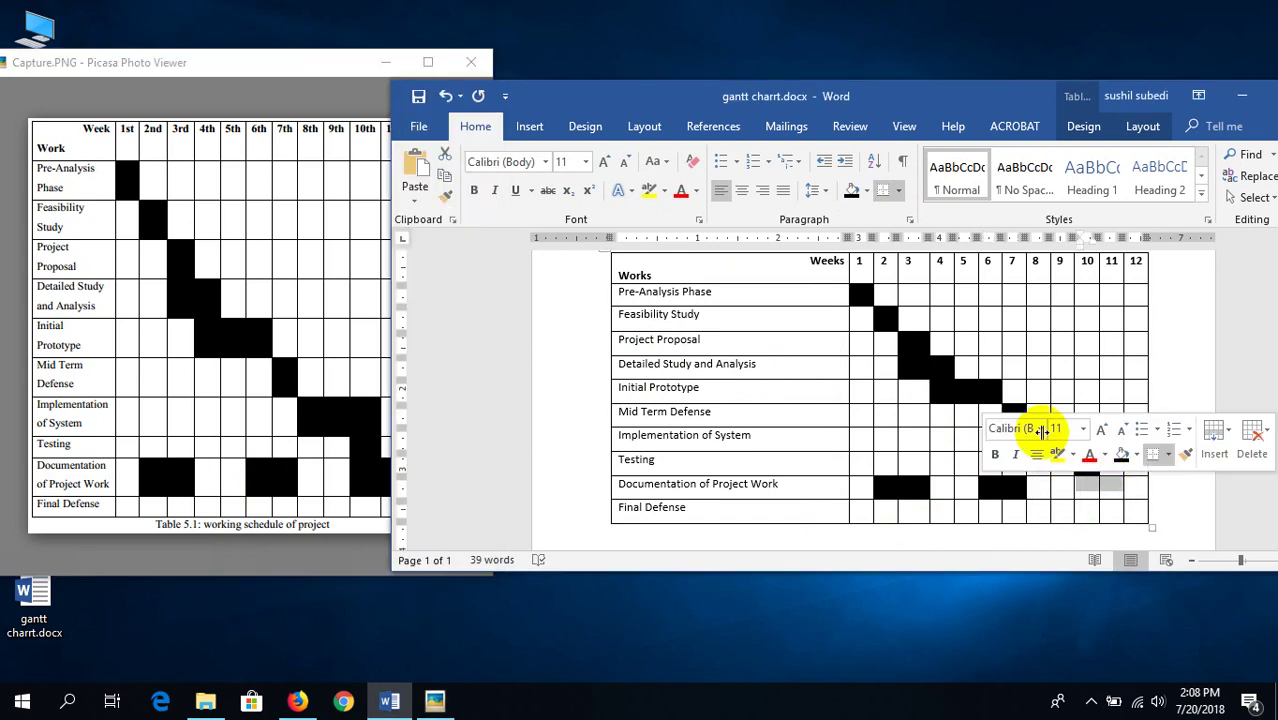
left_click(851, 190)
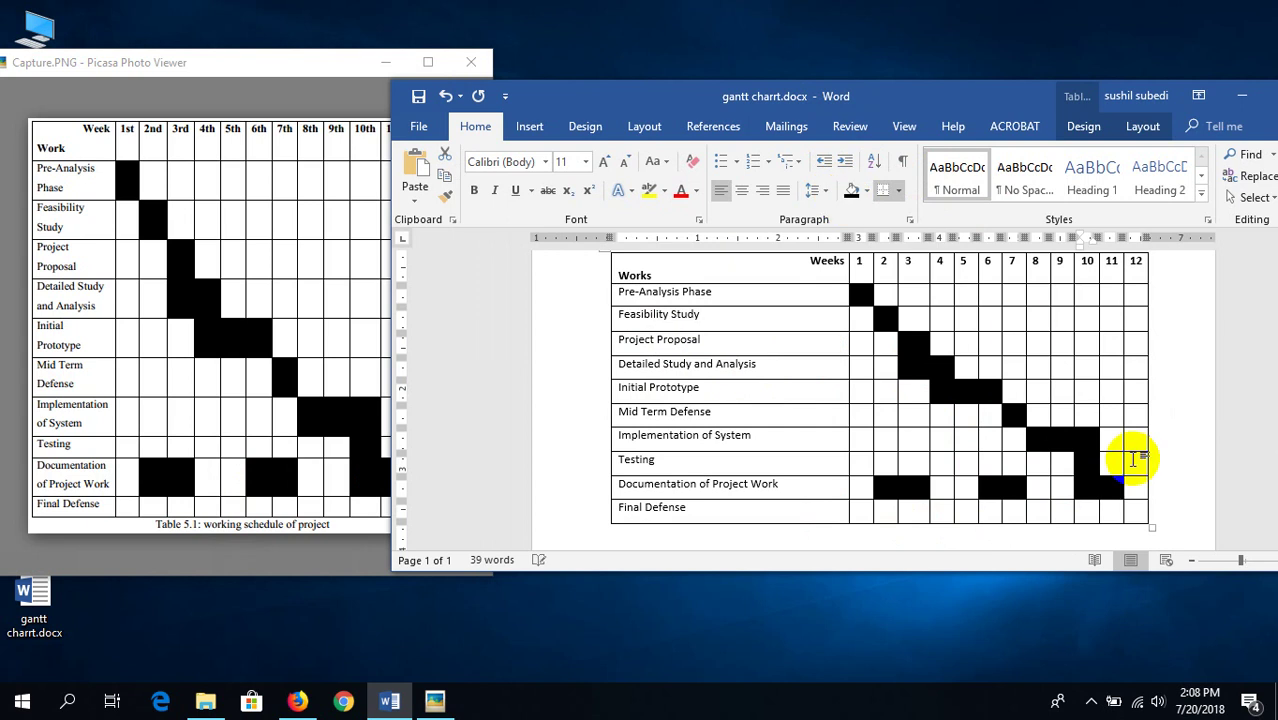
left_click(1138, 508)
left_click(851, 193)
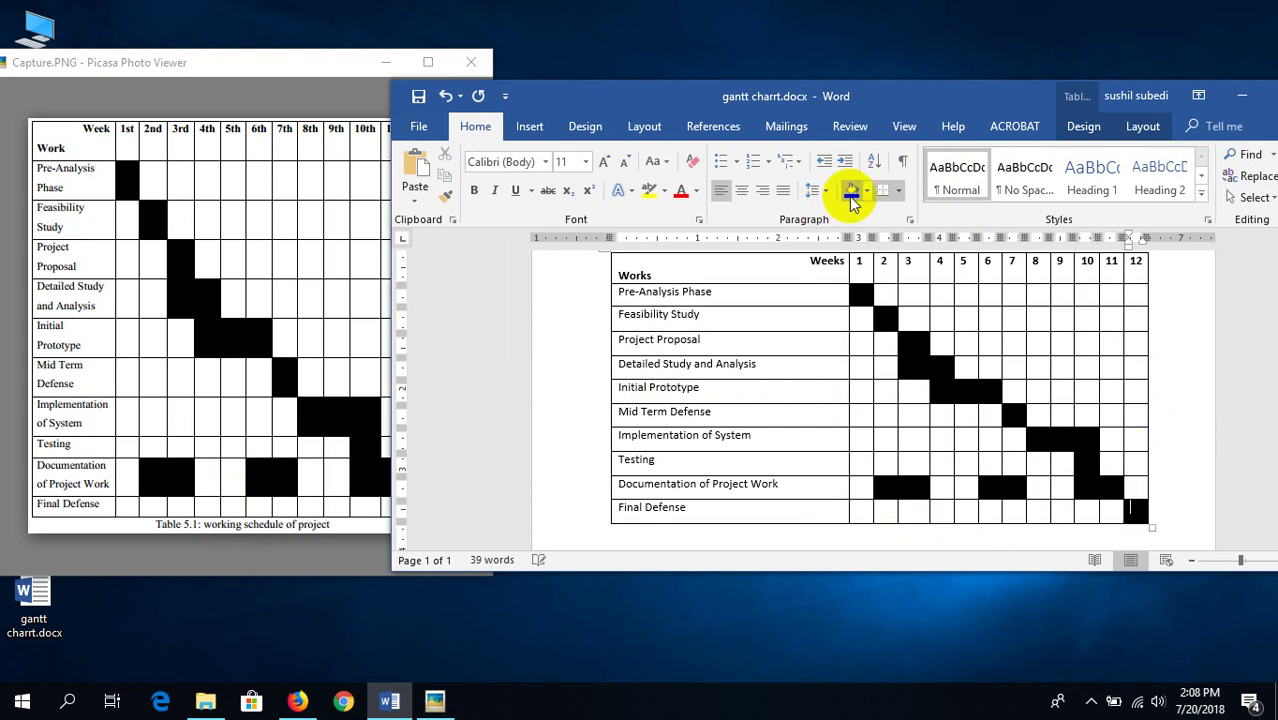
- Maximize the document window and set all of the document's text to Times New Roman, size 12
left_click_drag(1022, 91, 870, 8)
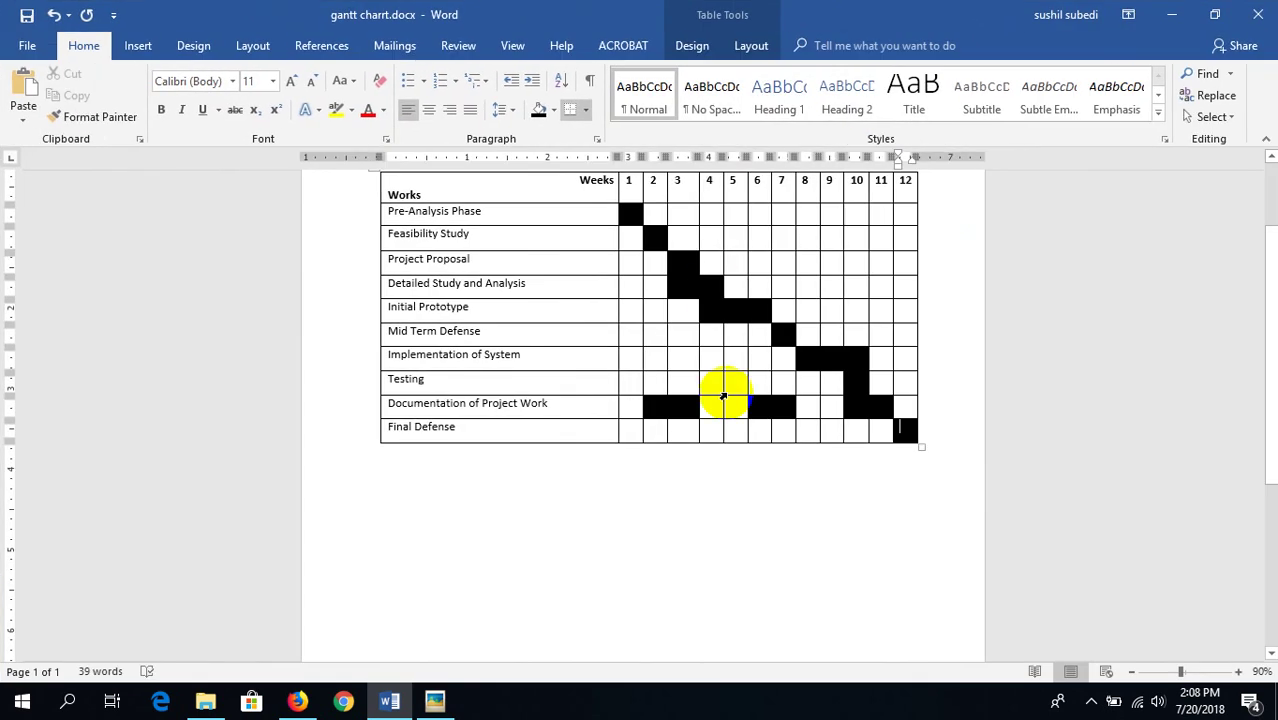
left_click(780, 510)
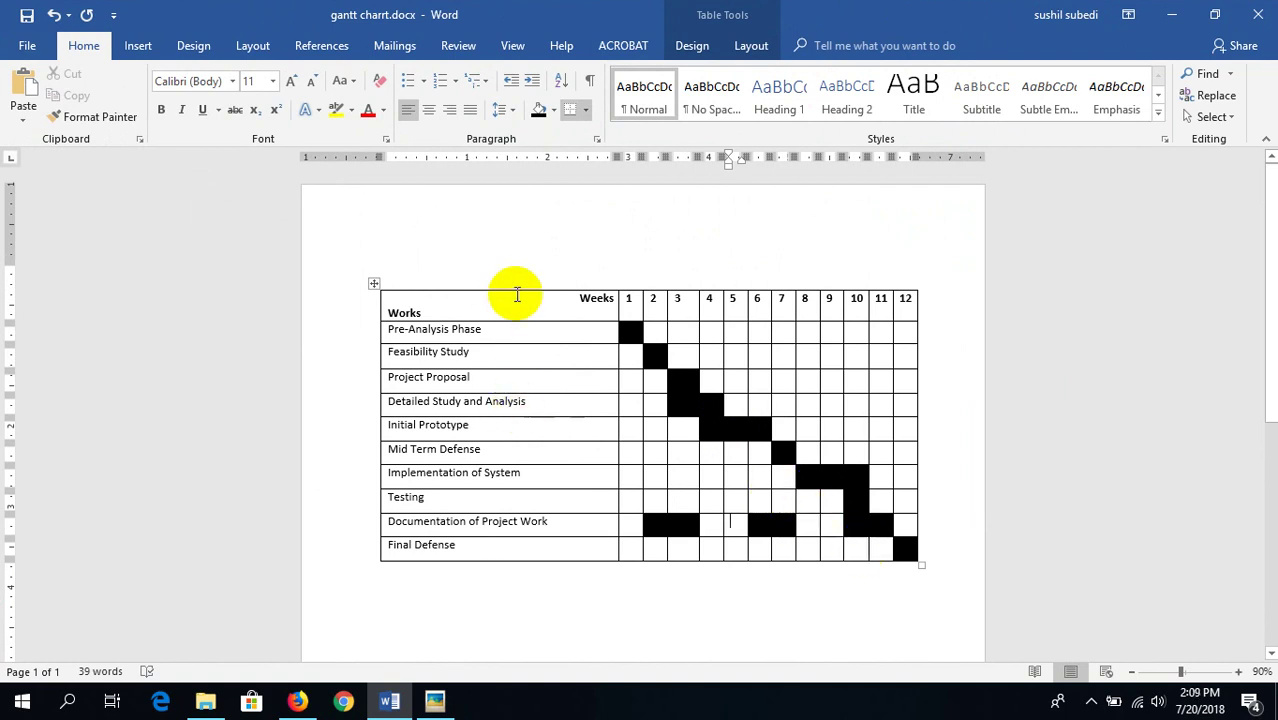
key("ctrl+a")
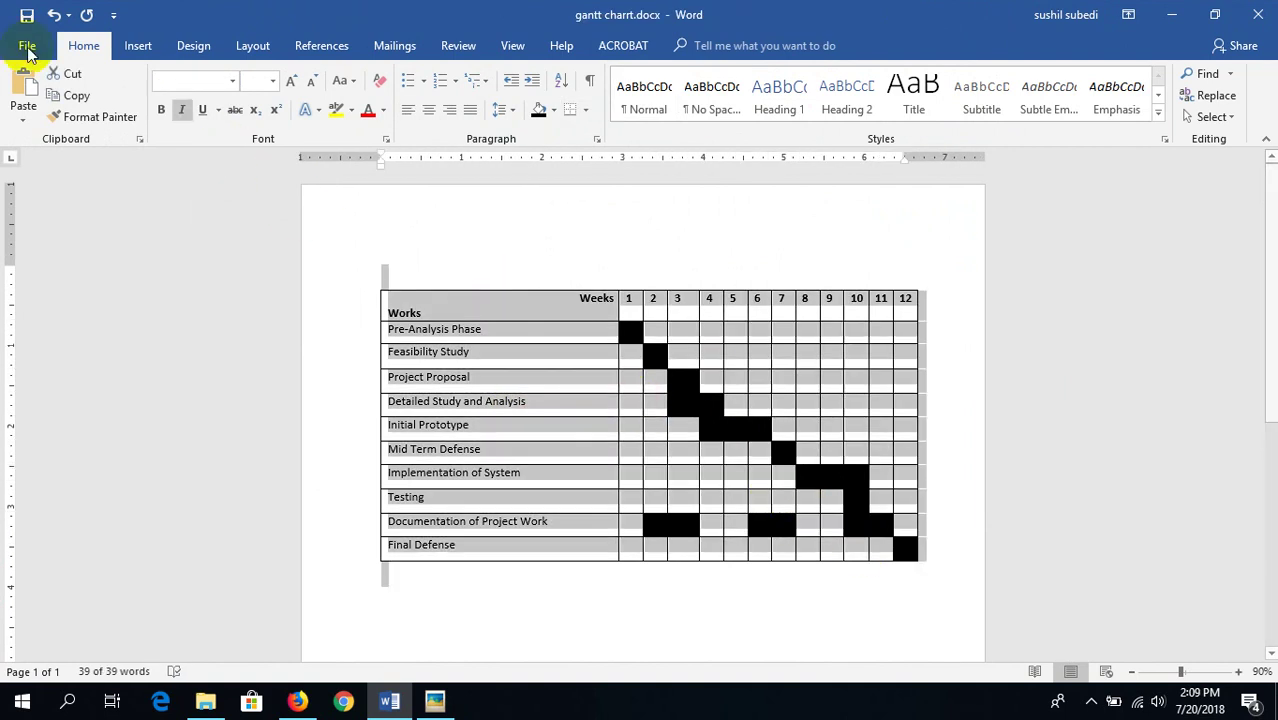
left_click(214, 86)
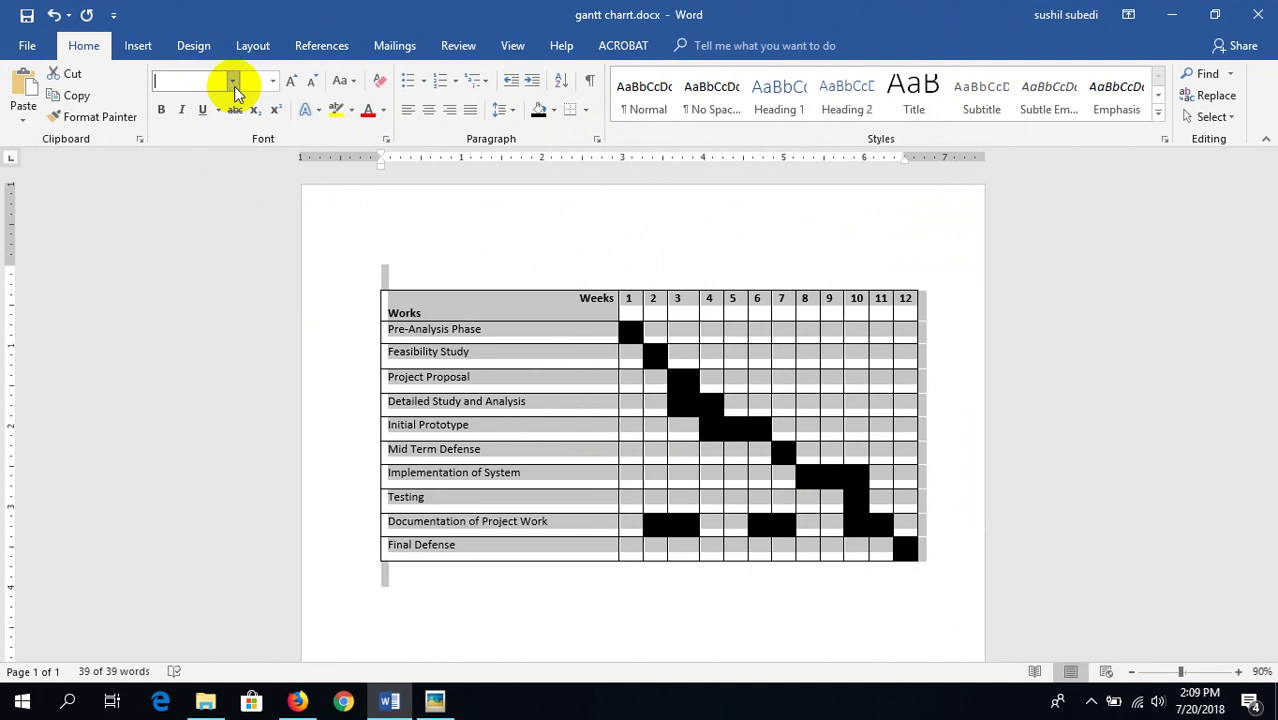
type("Time")
key("Tab")
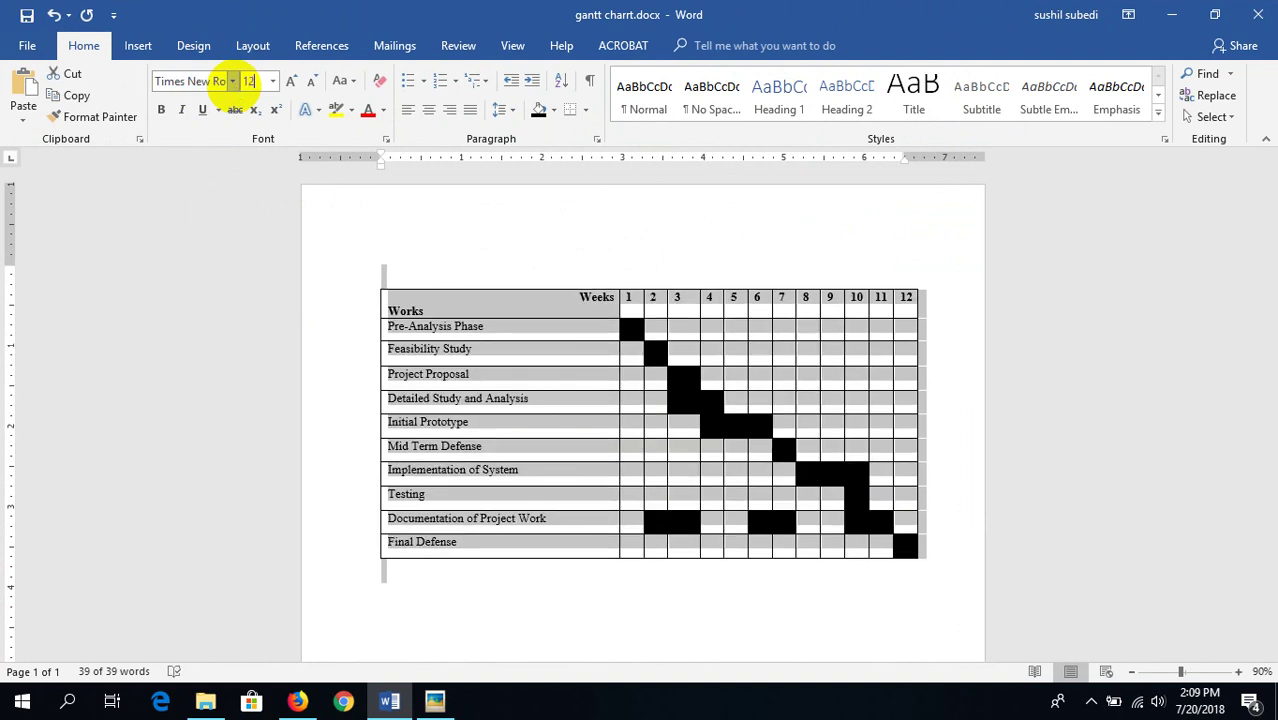
type("13")
key("Return")
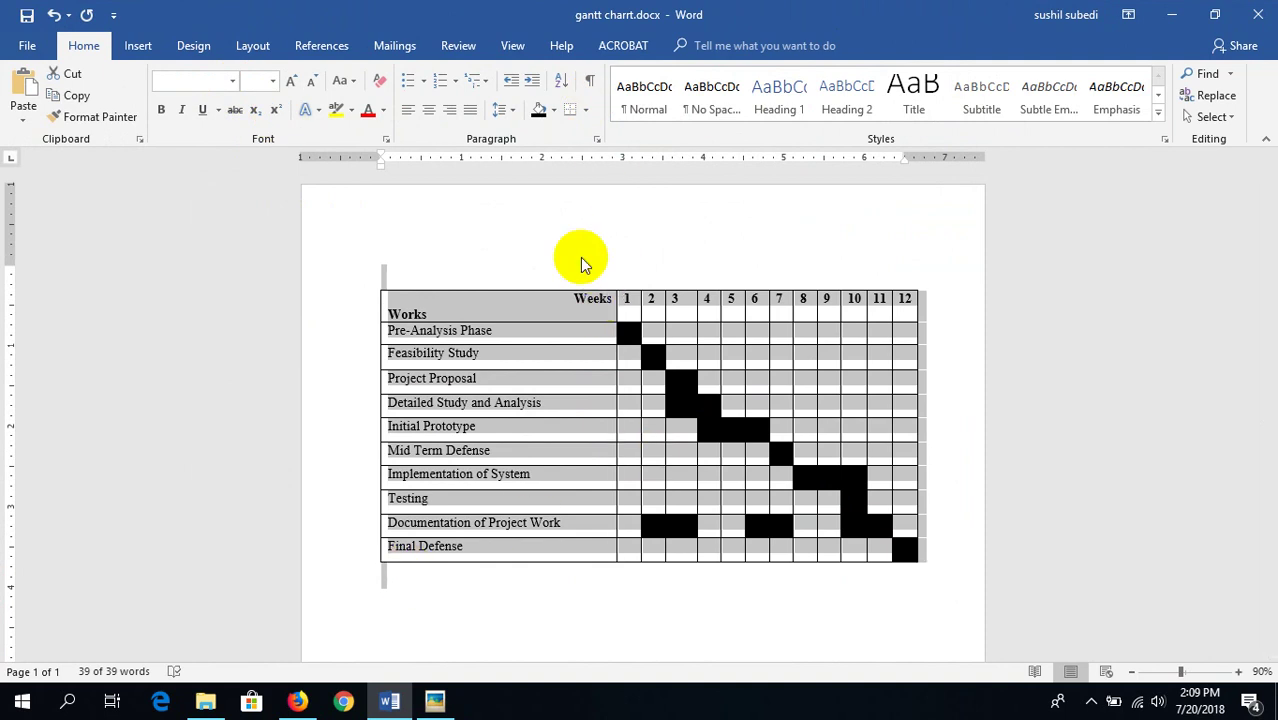
left_click(542, 345)
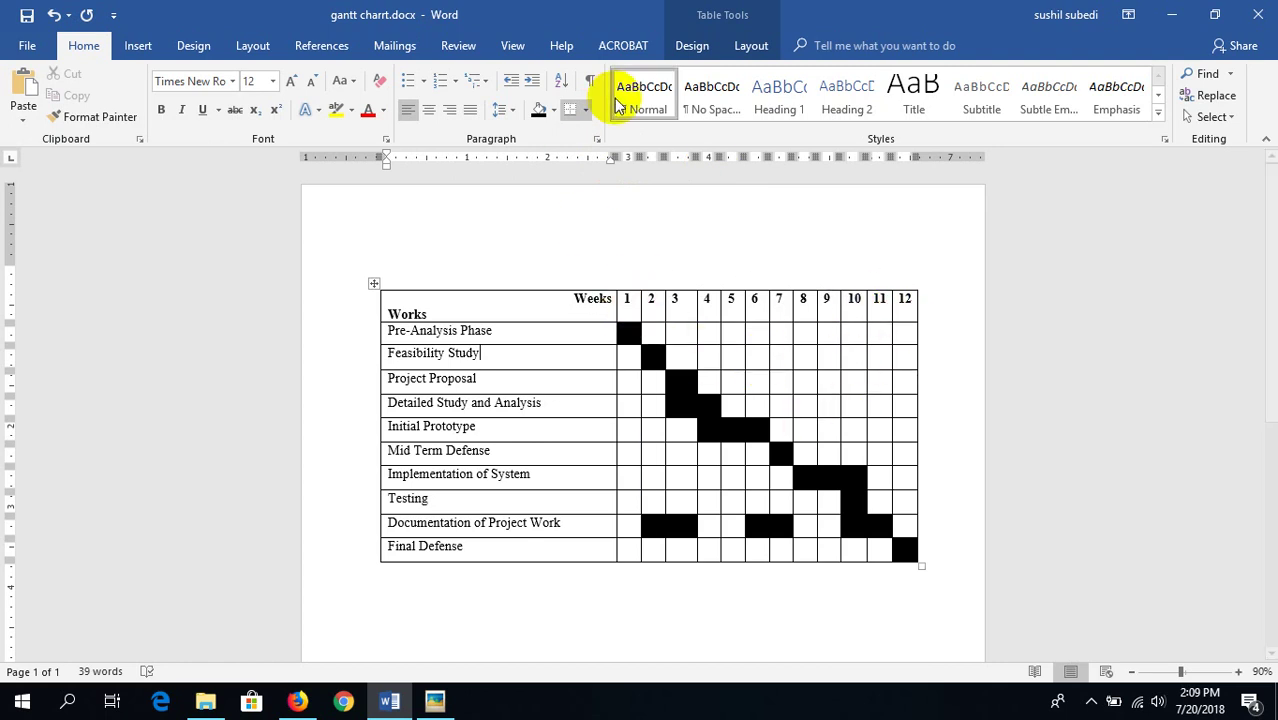
- Narrow the Works column so longer task names wrap onto two lines, and widen the week 1 to 5 columns
left_click_drag(610, 157, 485, 166)
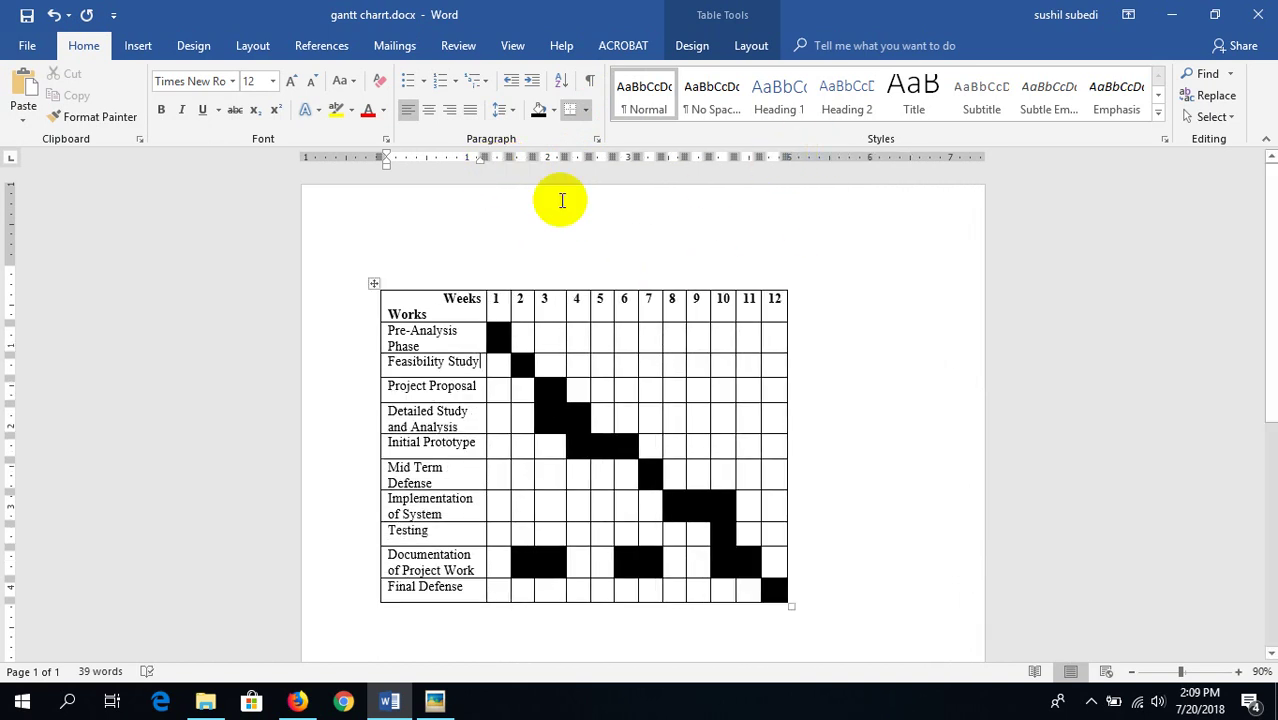
left_click_drag(509, 157, 612, 157)
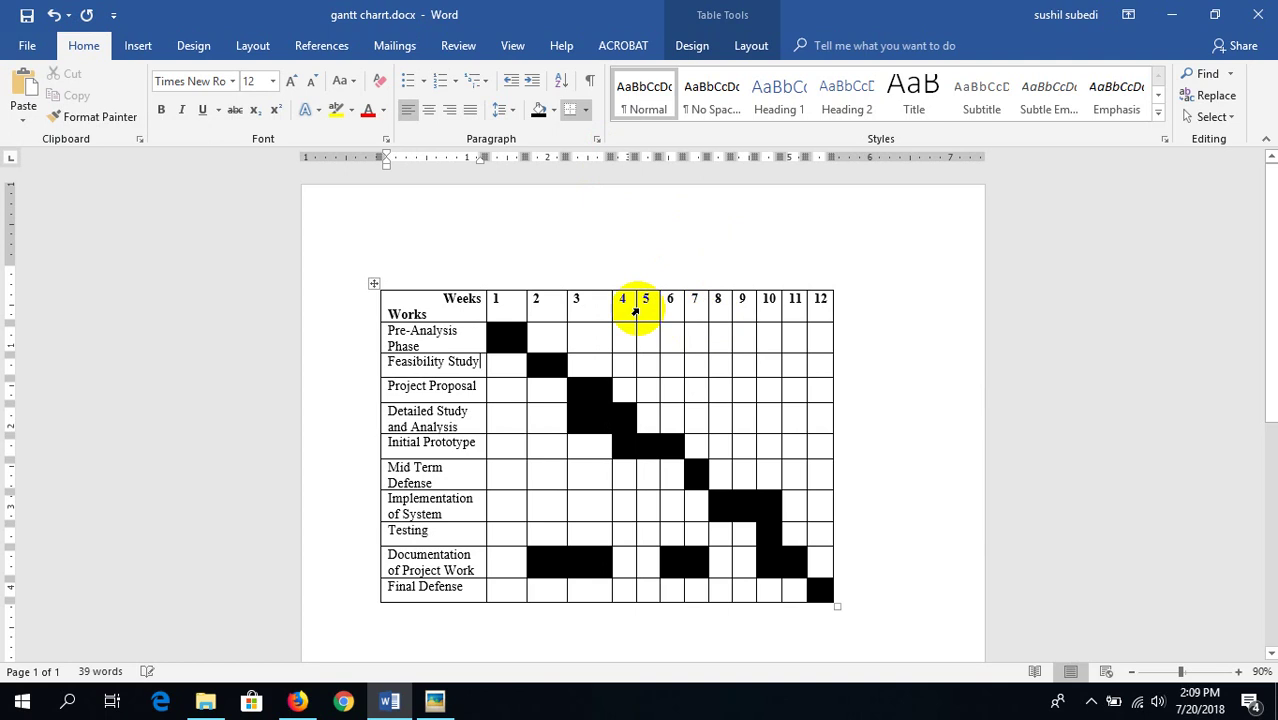
left_click_drag(634, 305, 642, 305)
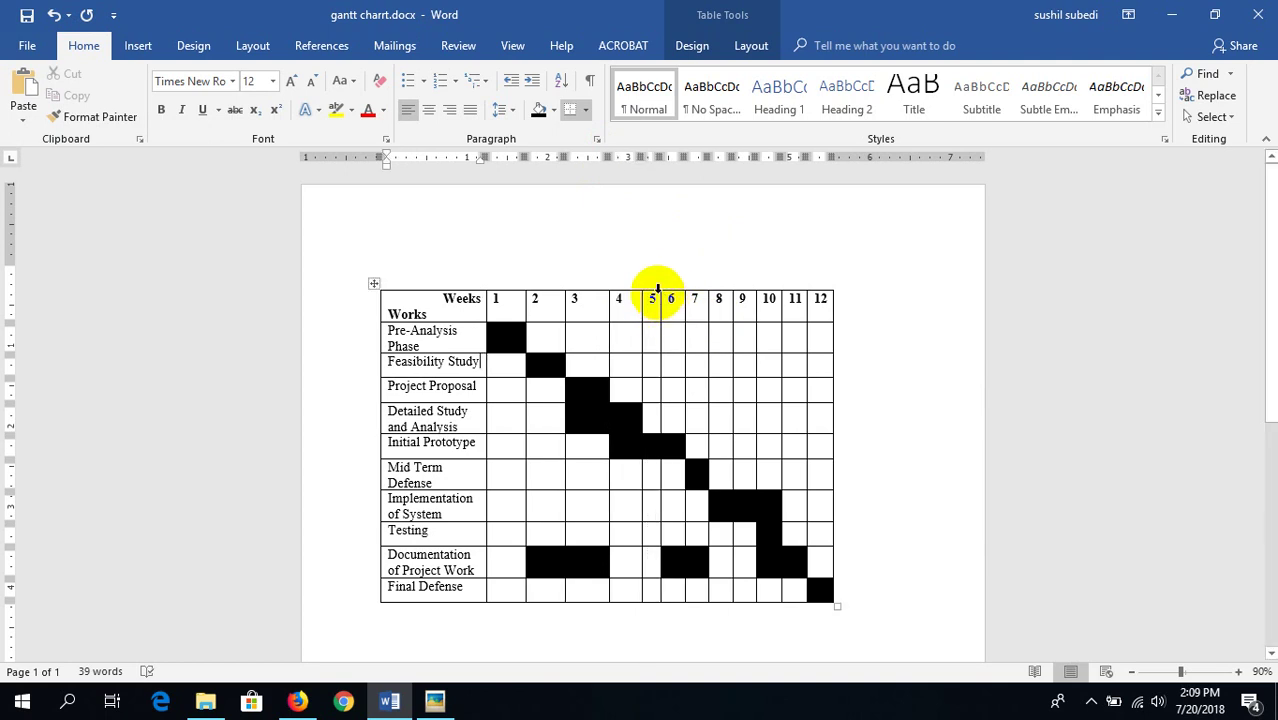
left_click_drag(660, 298, 690, 294)
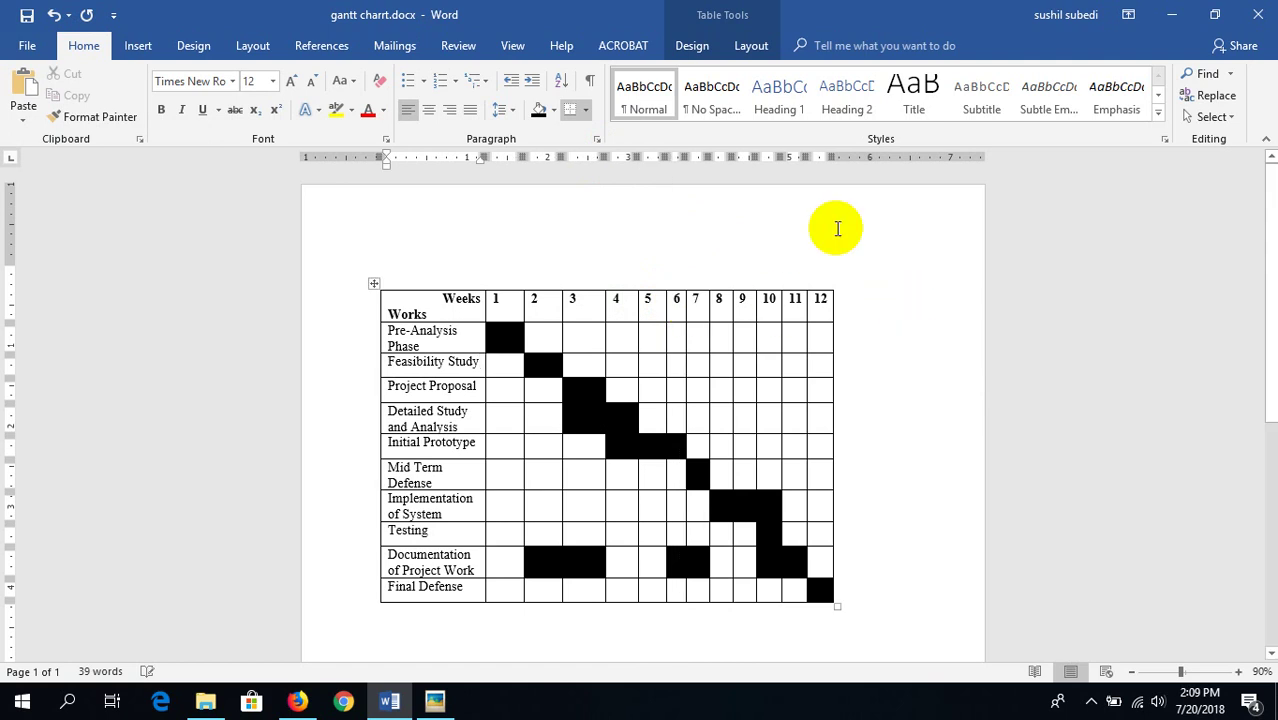
- Extend the table's right edge slightly past the page margin and shift the border between weeks 11 and 12 outward
left_click_drag(833, 157, 928, 166)
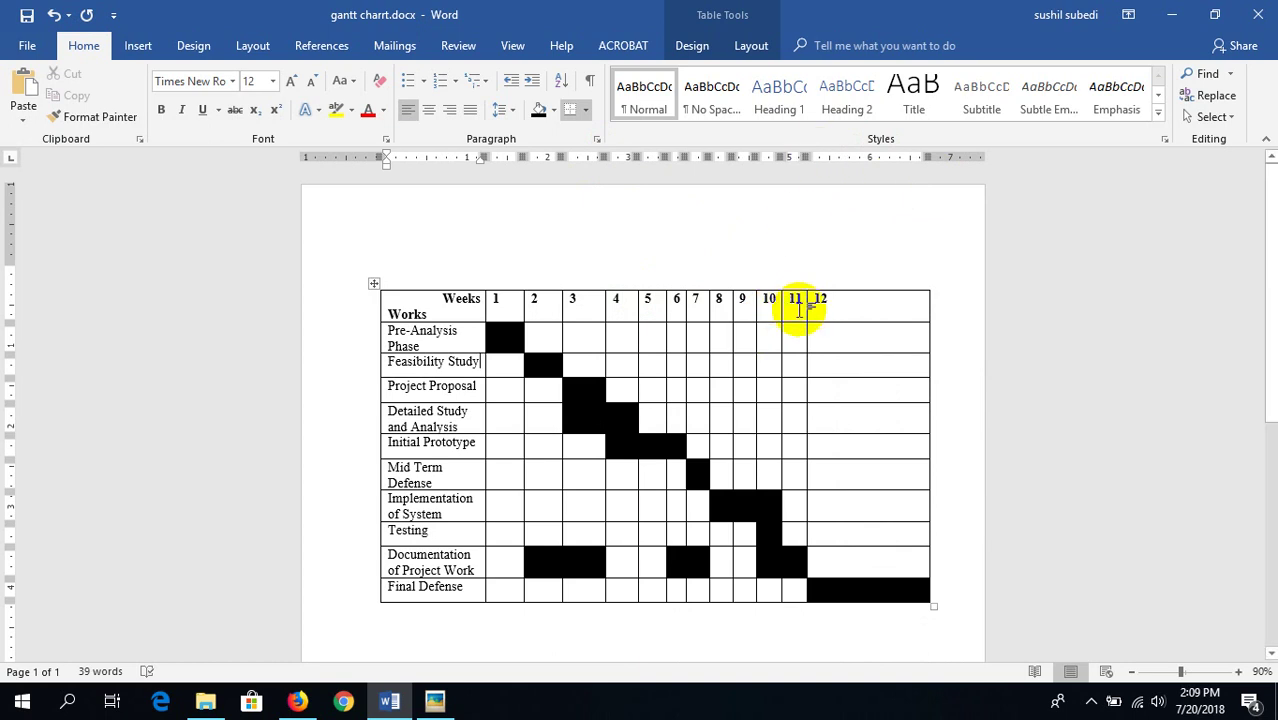
left_click_drag(808, 312, 894, 312)
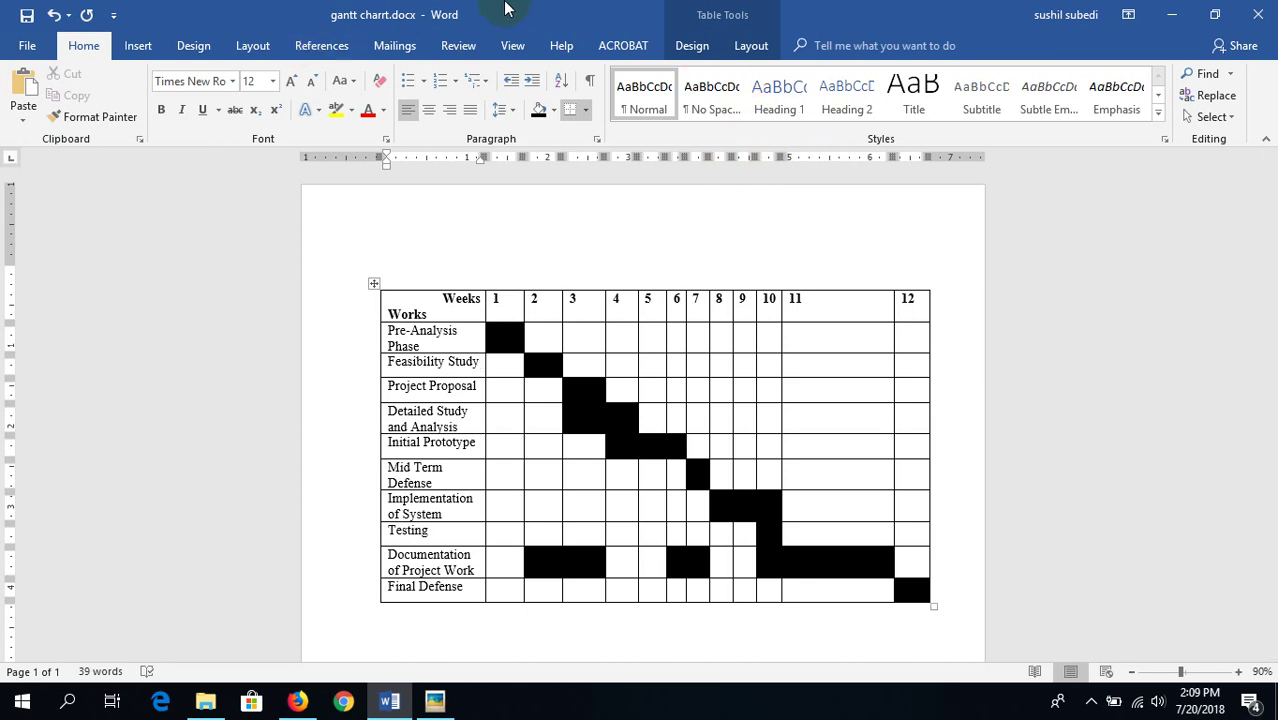
left_click(509, 46)
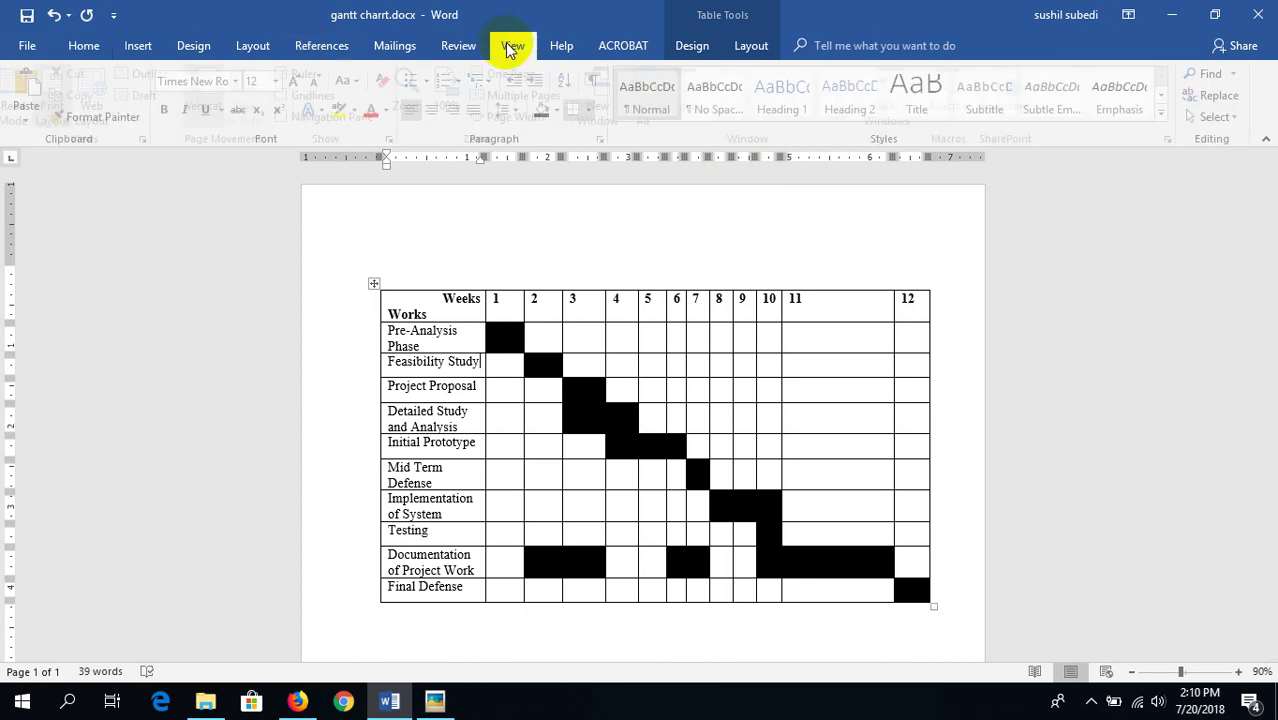
left_click(827, 268)
- Reposition the column borders between weeks 3 and 11 so all the week columns are about equally wide
left_click_drag(784, 306, 854, 308)
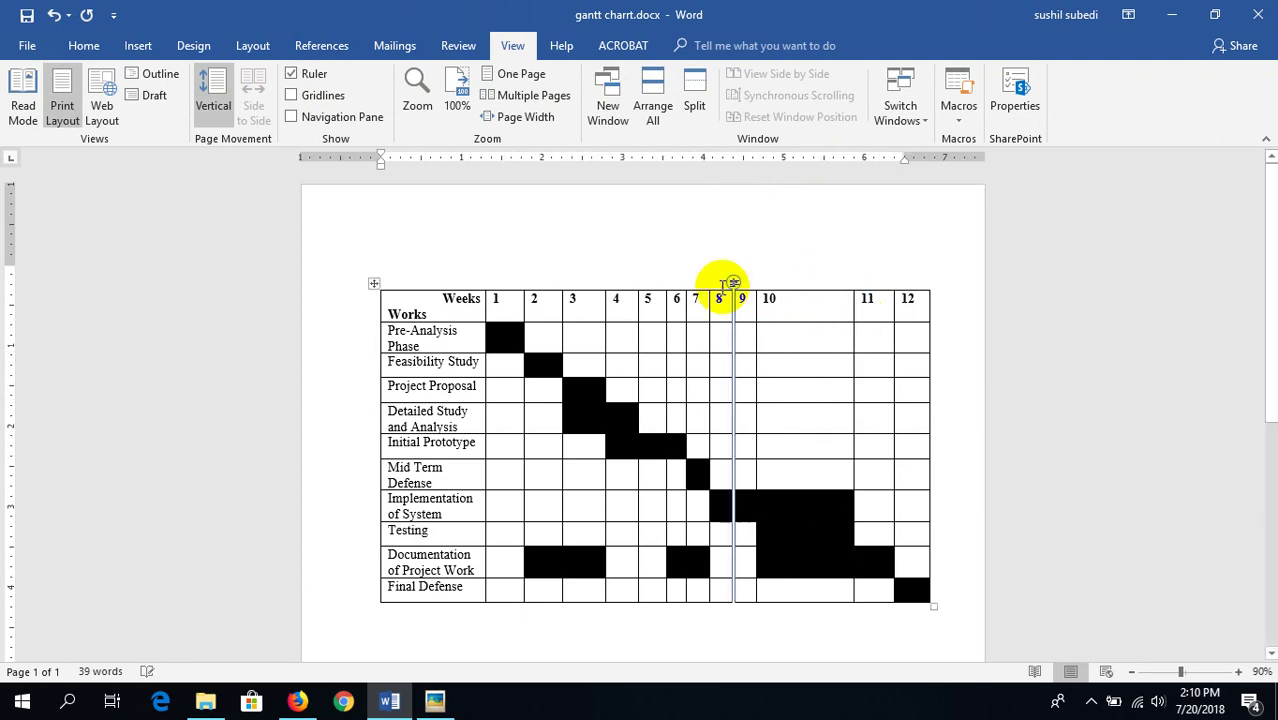
left_click_drag(755, 305, 813, 315)
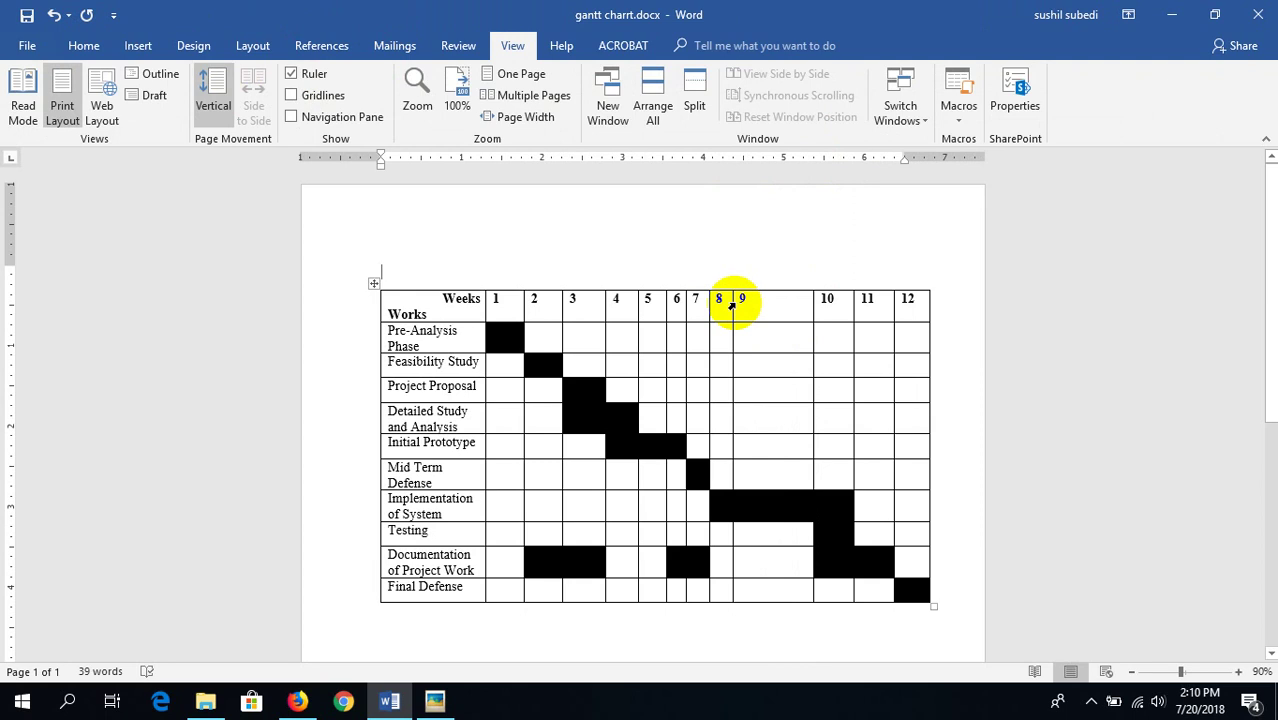
left_click_drag(733, 300, 601, 300)
left_click(669, 305)
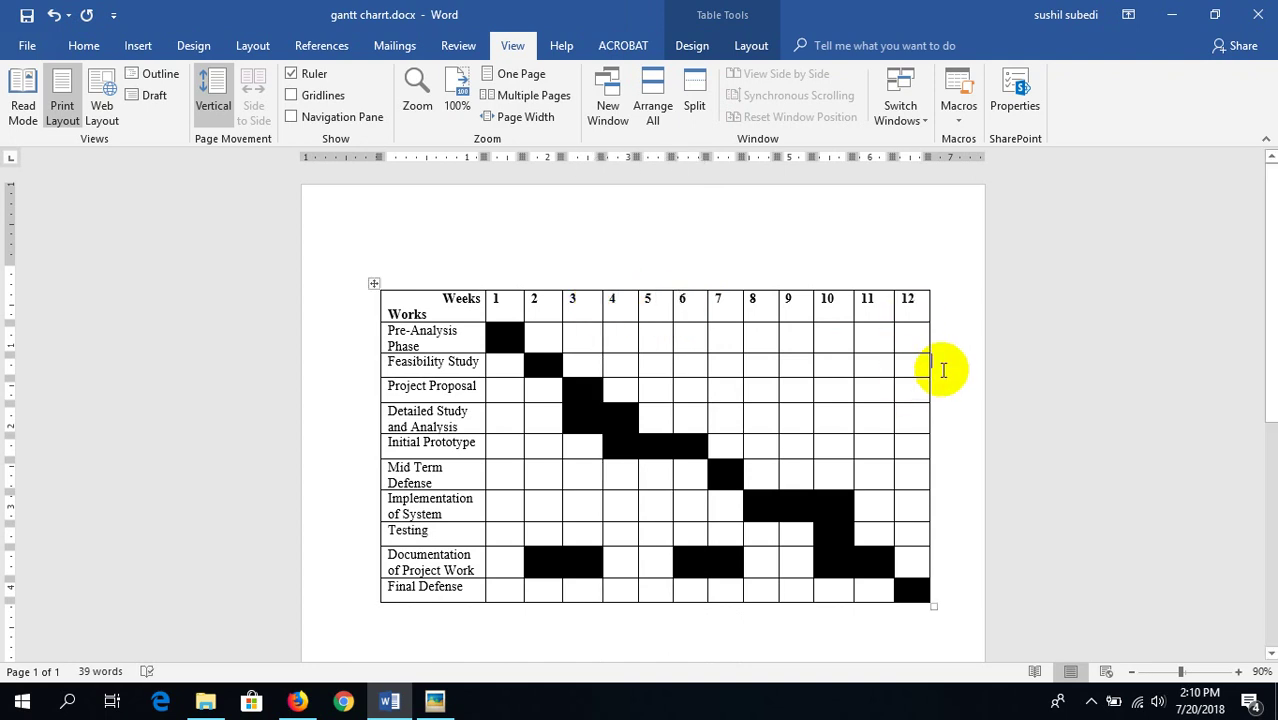
scroll(940, 355, "down", 3)
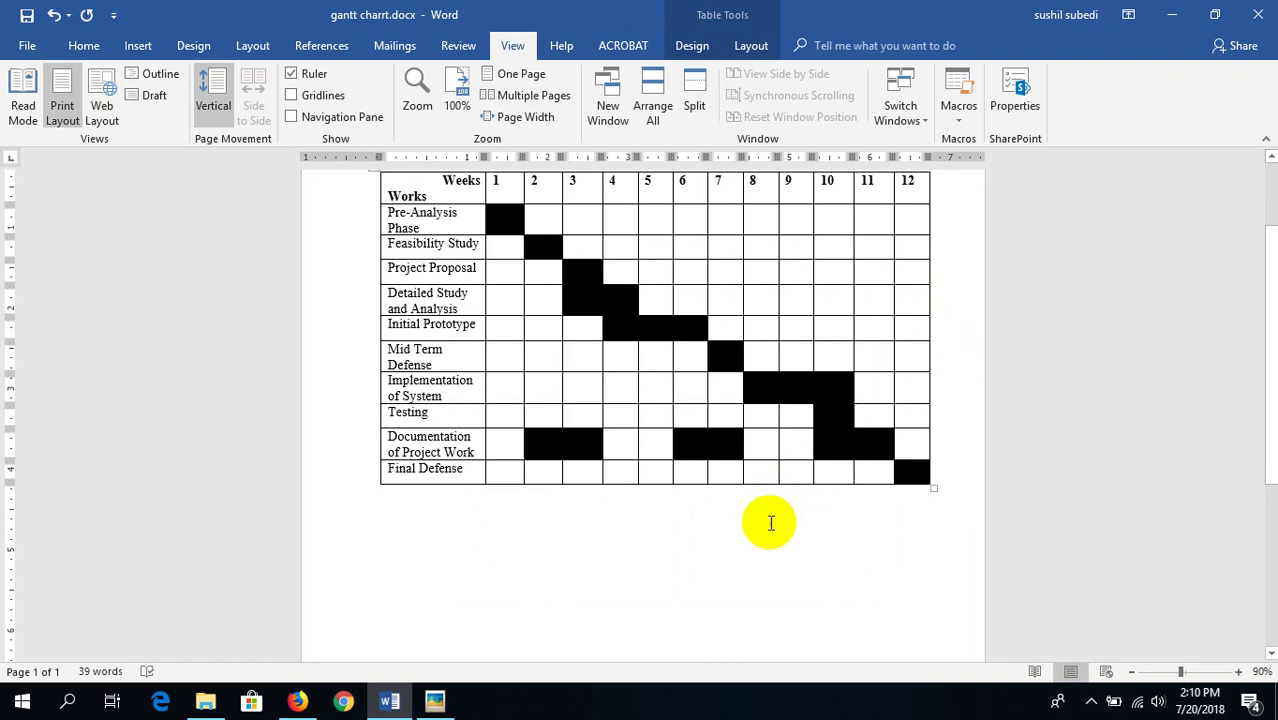
- Add the caption "Table no. 4.5. Working Schedule of the Project" directly below the table and save the document
scroll(752, 530, "up", 3)
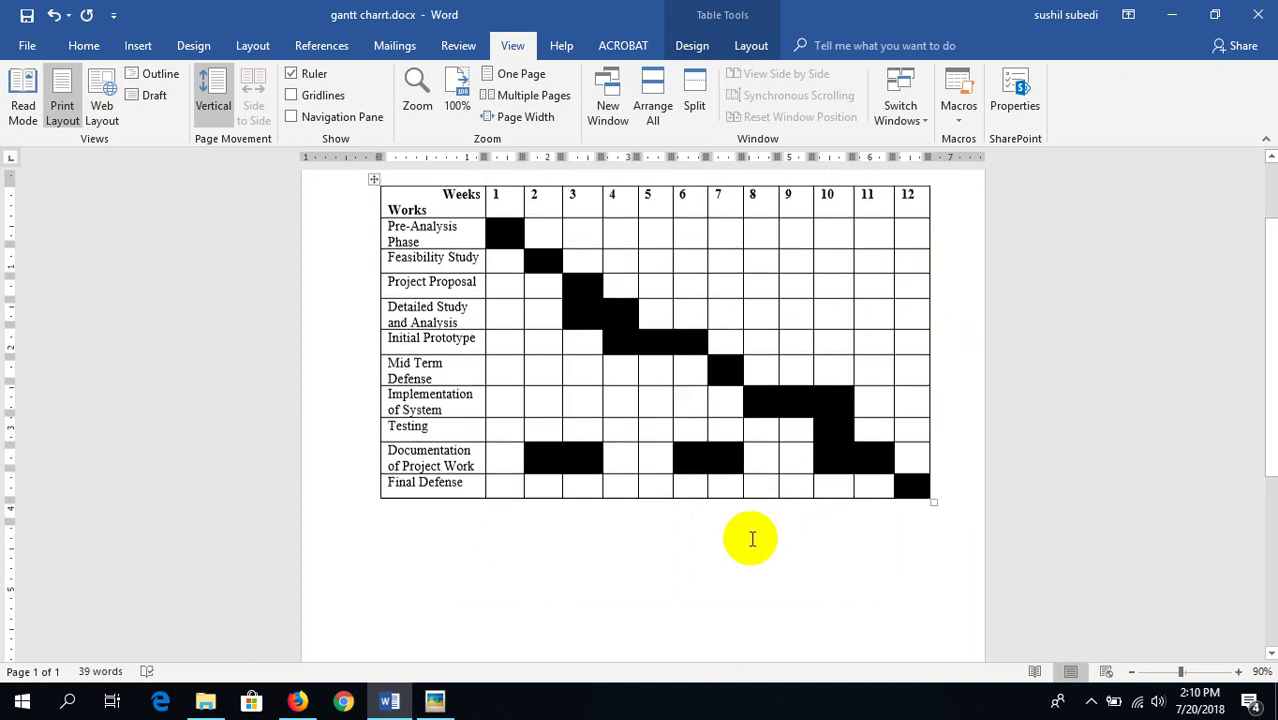
left_click(752, 610)
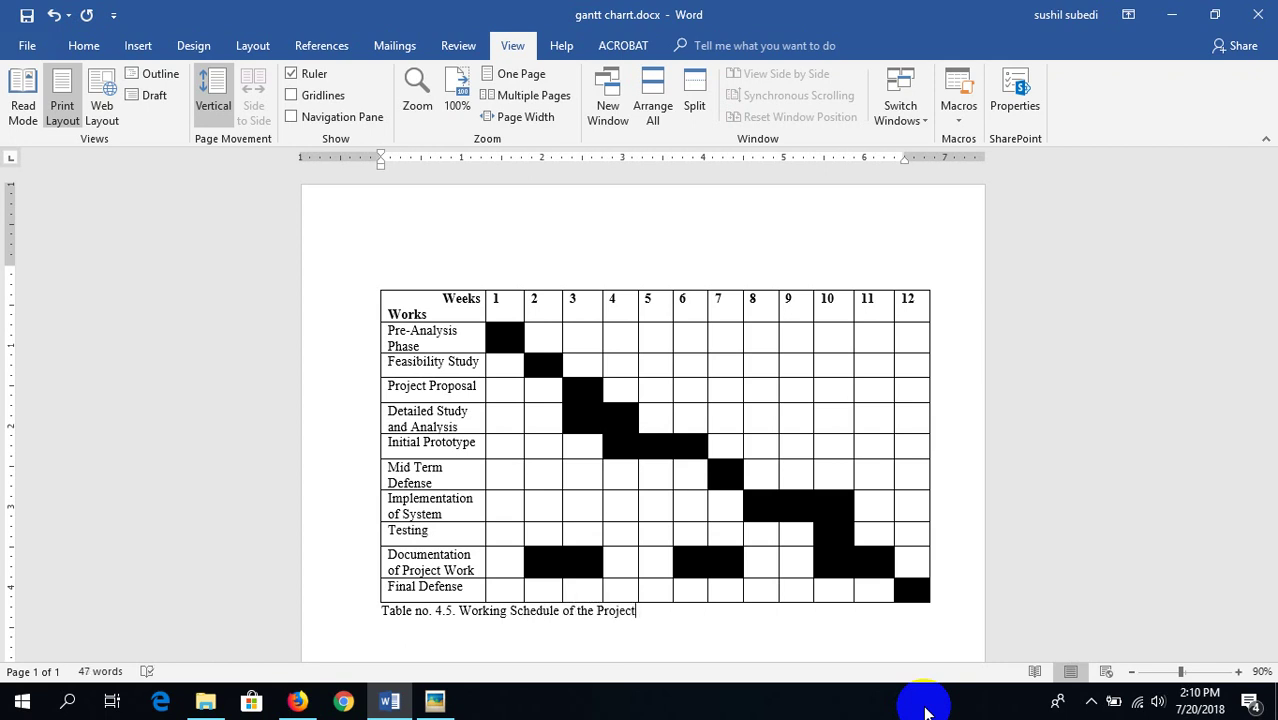
key("ctrl+s")
- Center the whole caption line below the table and make it bold
left_click_drag(662, 597, 667, 608)
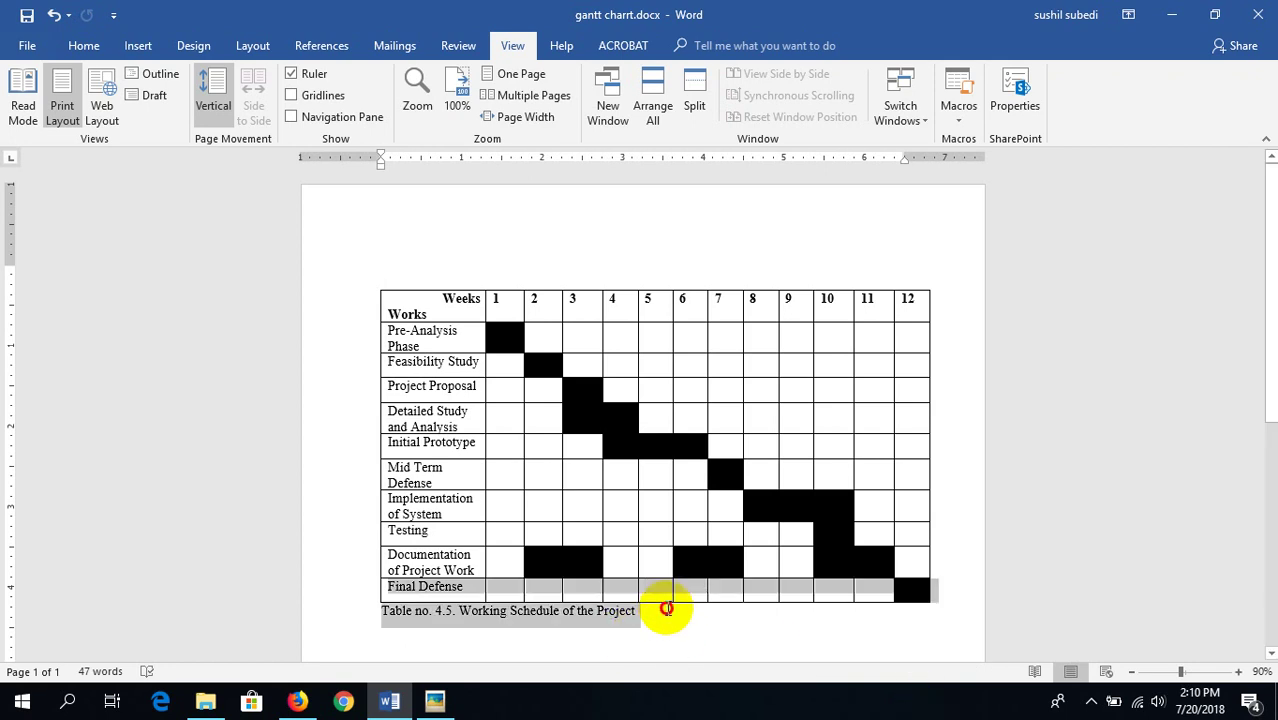
left_click(665, 598)
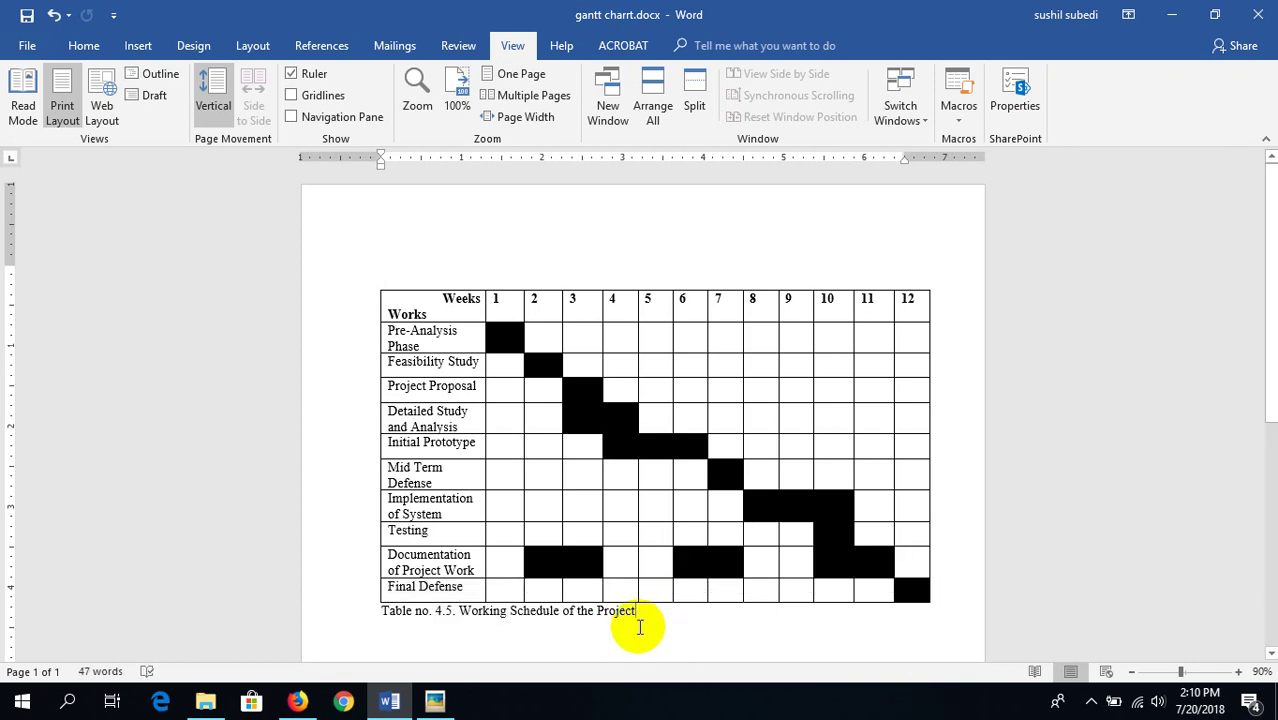
left_click(660, 610)
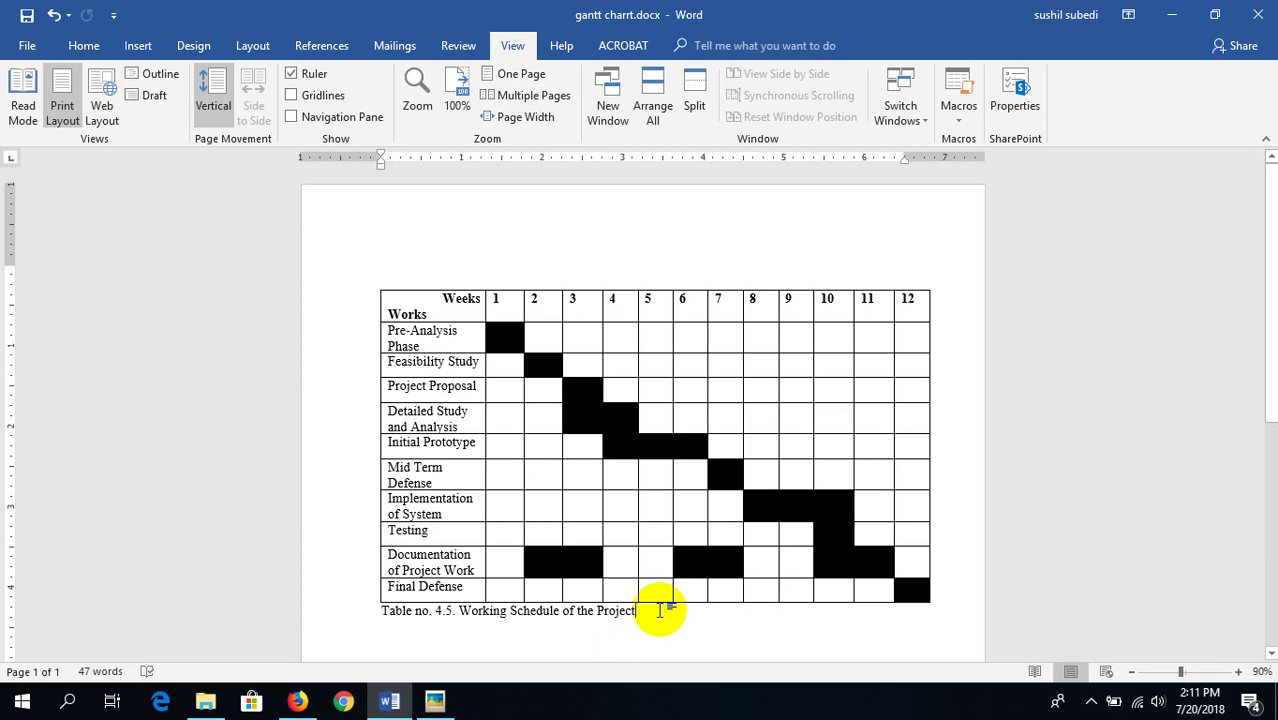
left_click_drag(660, 610, 361, 617)
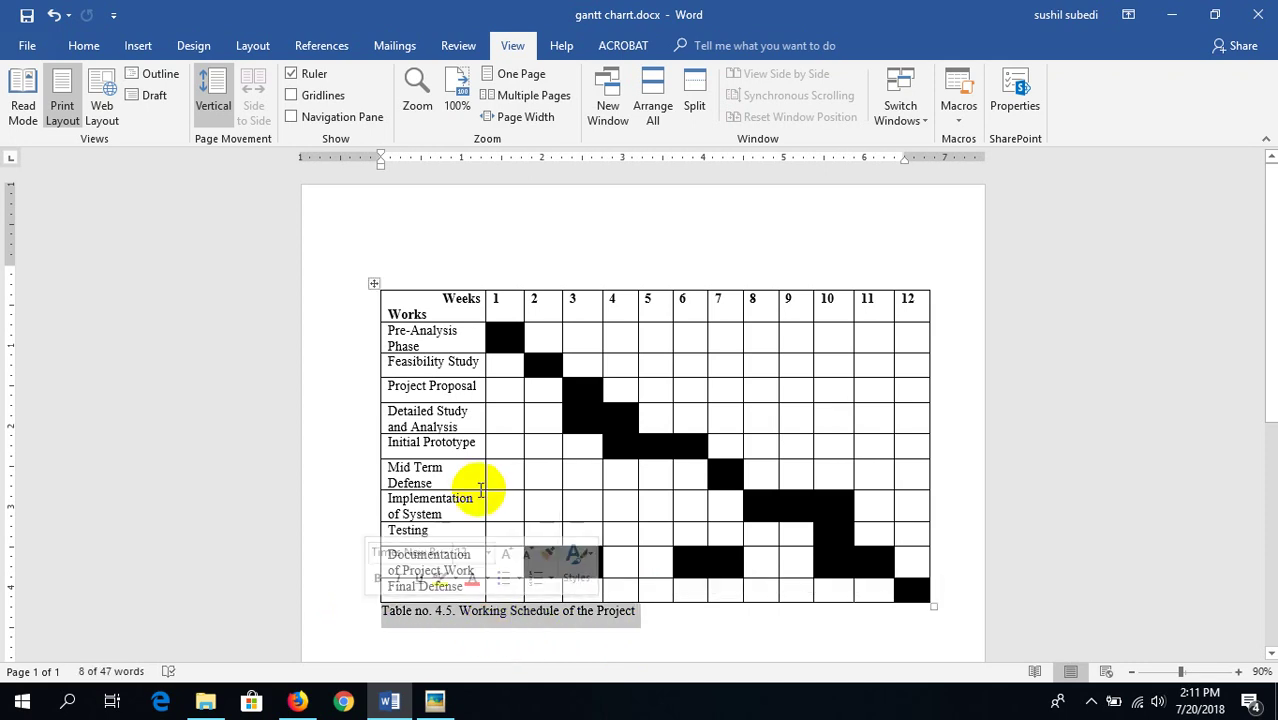
left_click(590, 613)
left_click(390, 626)
triple_click(391, 628)
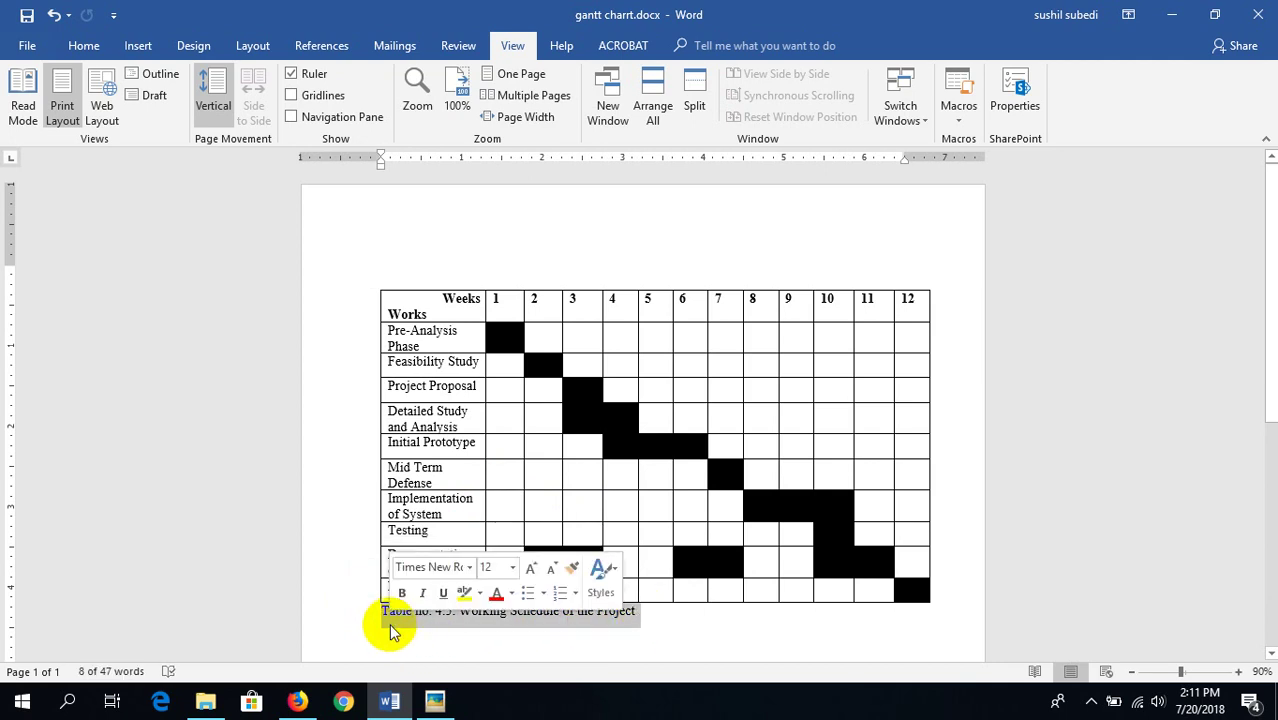
left_click(84, 48)
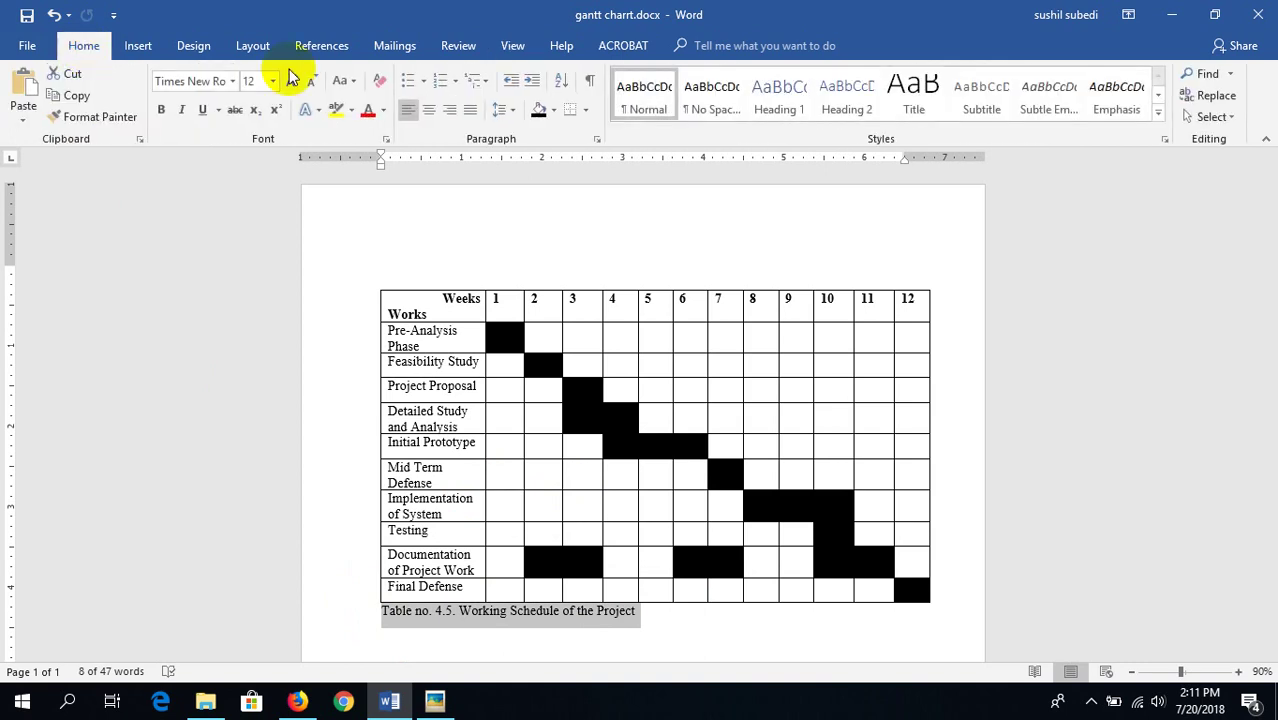
left_click(429, 111)
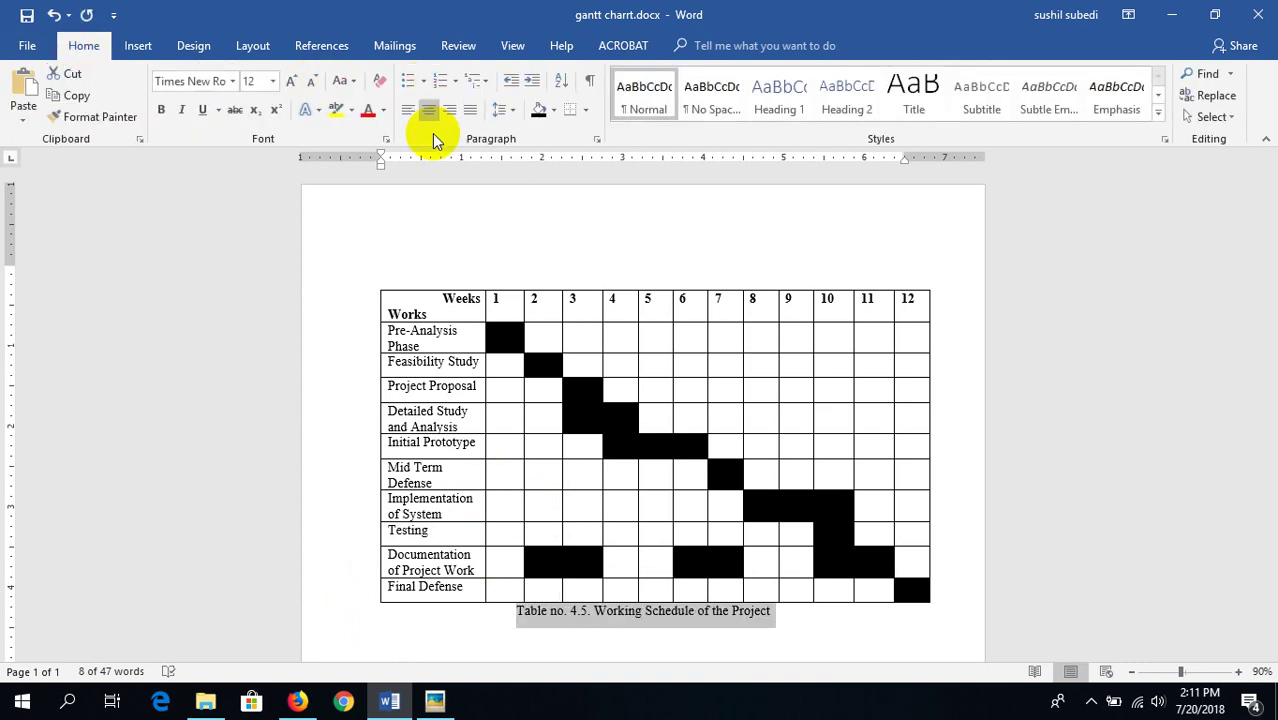
left_click(157, 111)
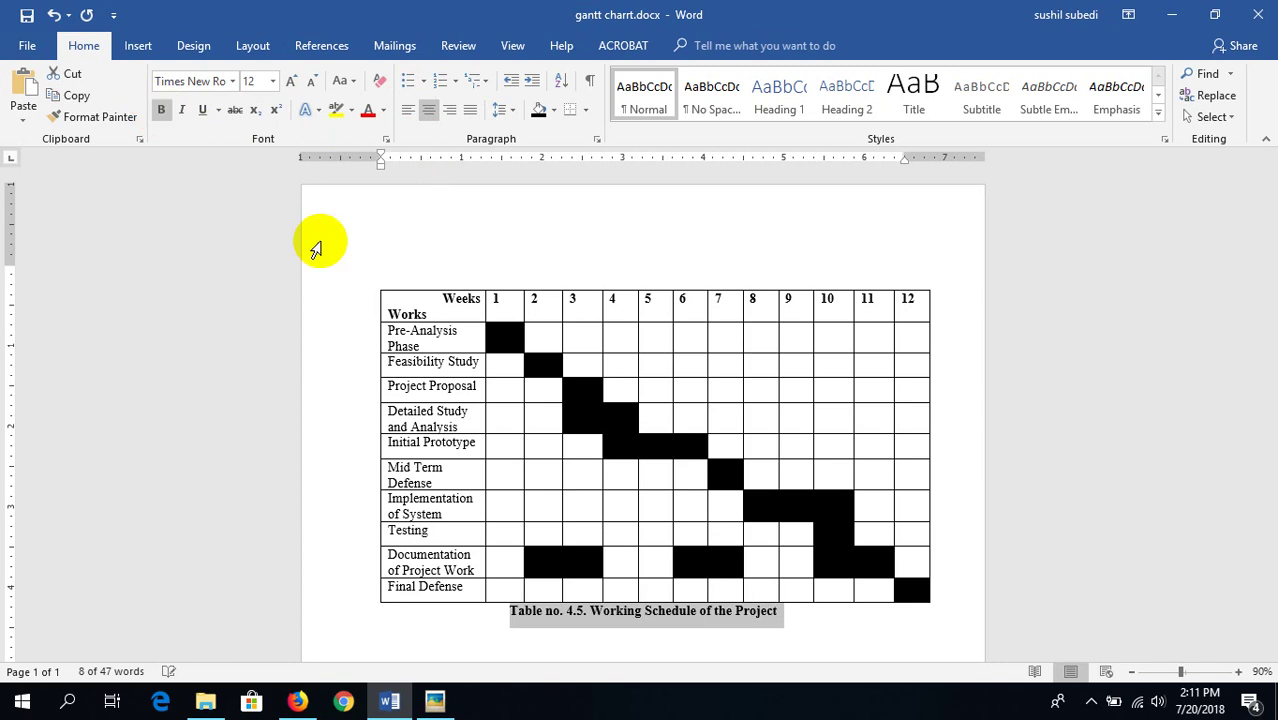
left_click(817, 610)
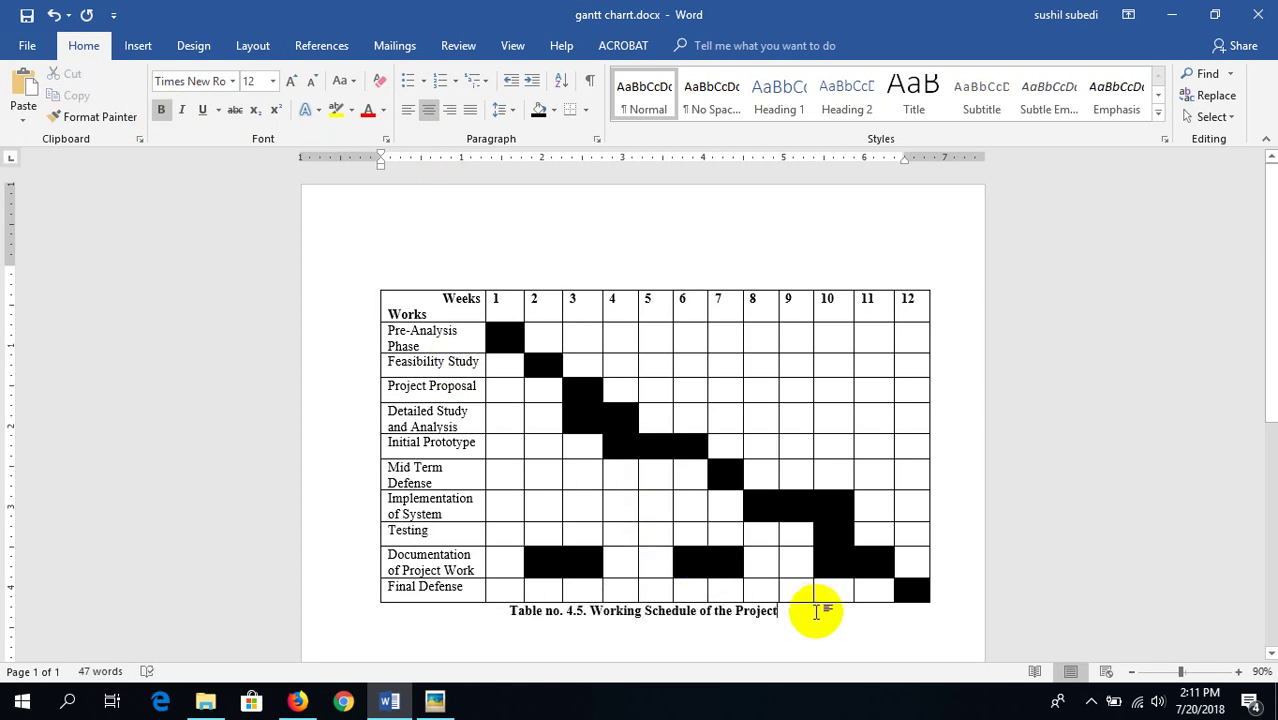